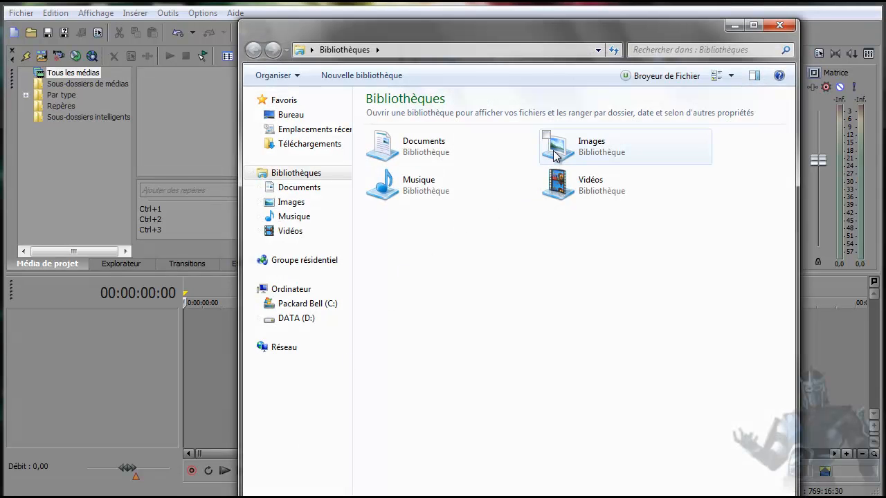
# Add the Sans titre image from the Images library to the start of the timeline
pyautogui.click(558, 151)
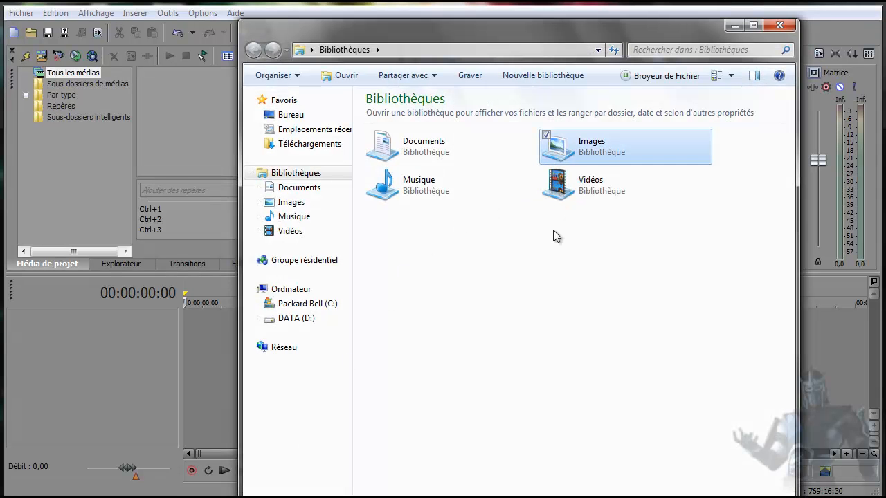
pyautogui.doubleClick(559, 150)
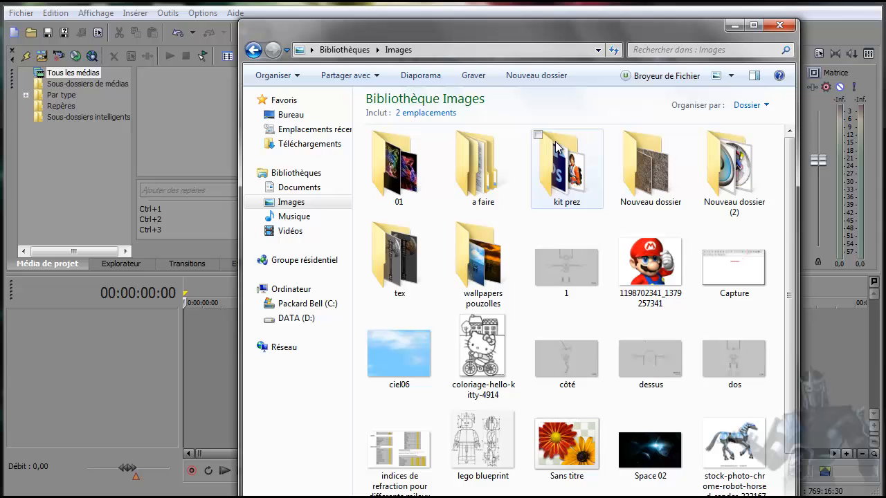
pyautogui.click(566, 462)
pyautogui.moveTo(566, 458); pyautogui.dragTo(194, 331)
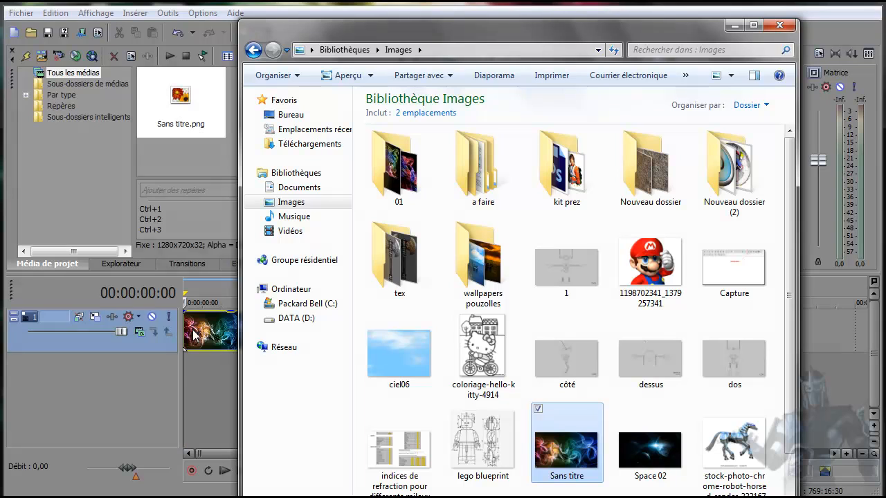
pyautogui.click(735, 25)
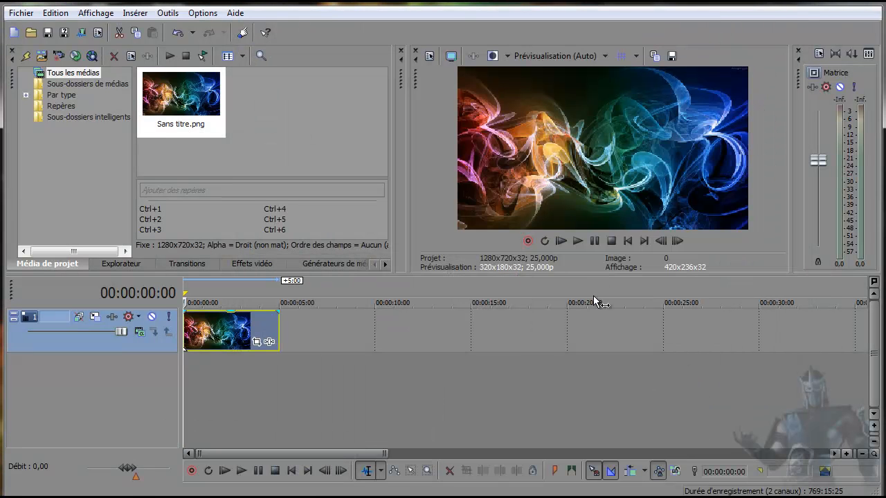
# Enlarge the preview area, then create a new project from the HDV 720-25p (1280x720; 25,000 ips) template without saving the current one
pyautogui.moveTo(589, 275); pyautogui.dragTo(590, 300)
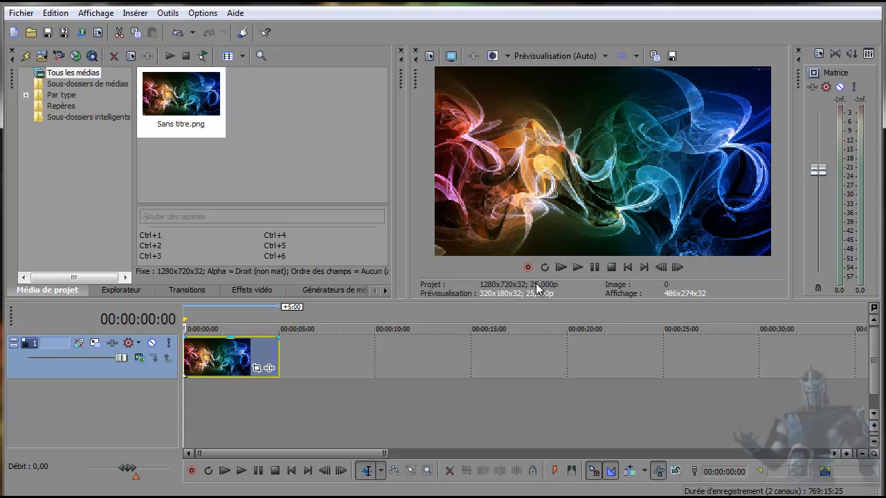
pyautogui.click(18, 13)
pyautogui.click(31, 31)
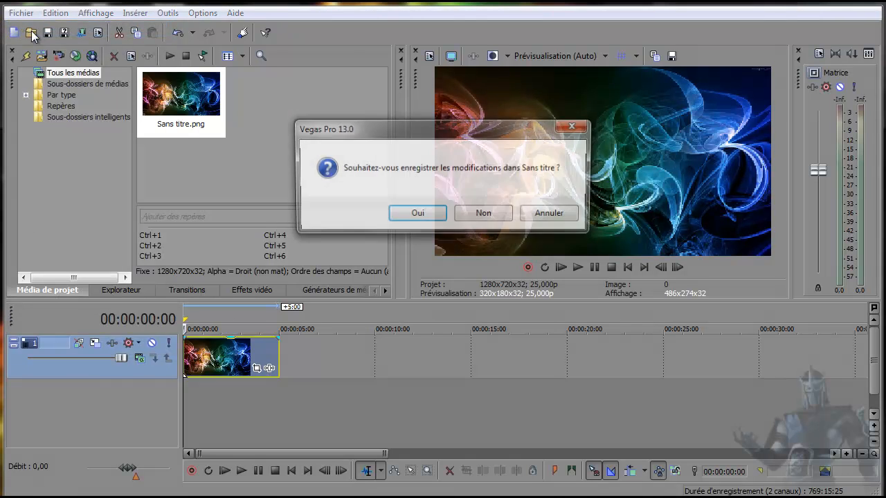
pyautogui.click(484, 215)
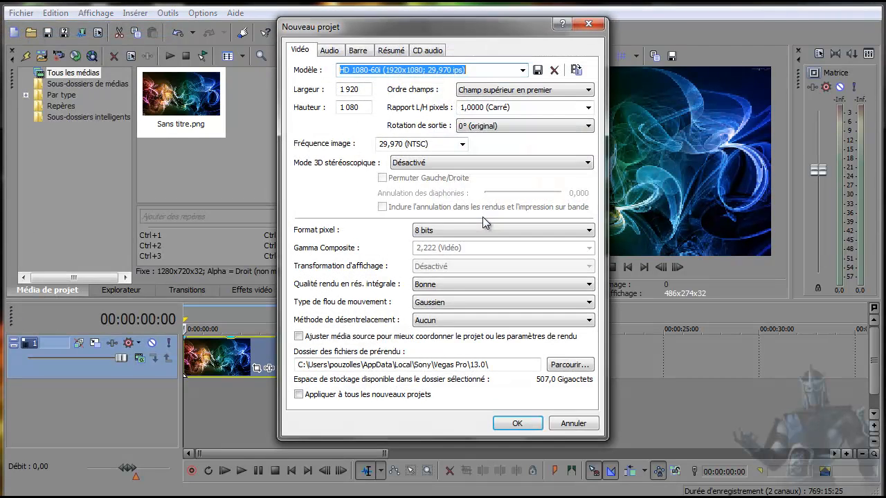
pyautogui.click(523, 70)
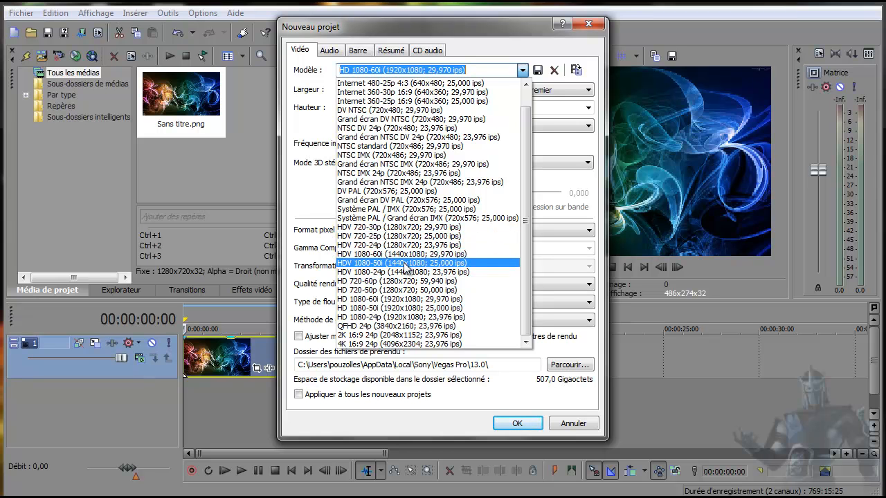
pyautogui.click(415, 238)
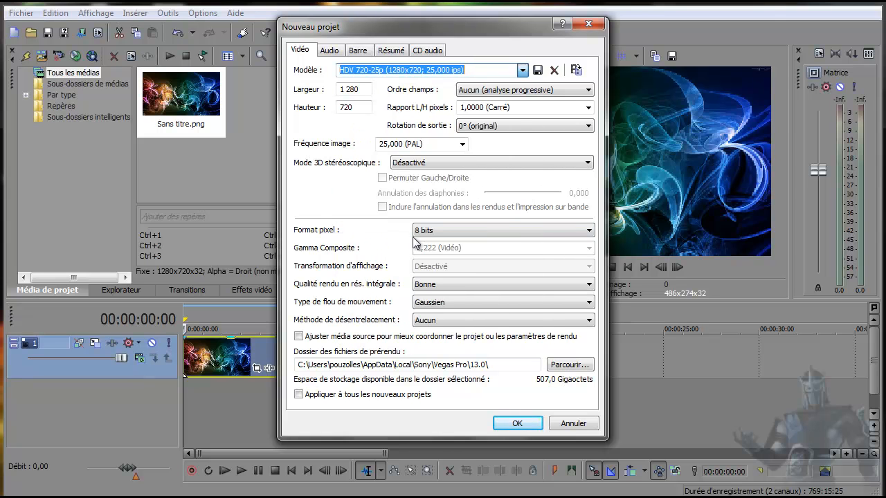
pyautogui.click(516, 422)
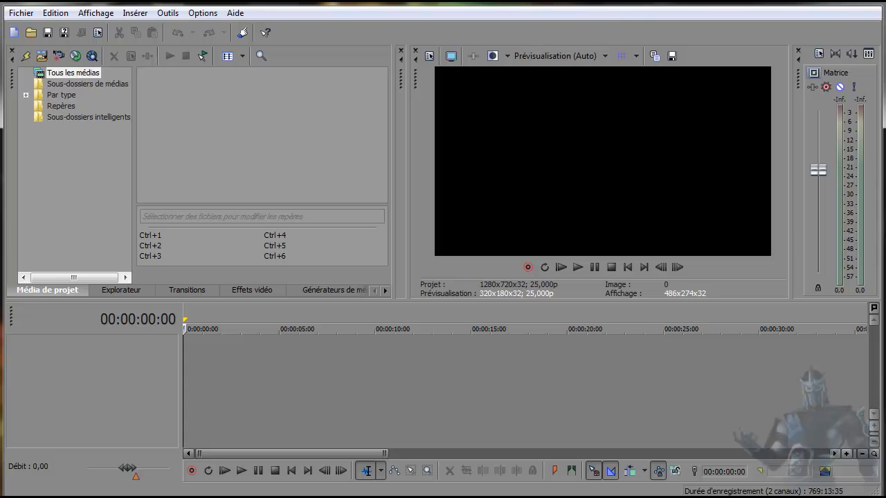
# Place the Sans titre picture from the Images library at the beginning of the new project's empty timeline
pyautogui.click(335, 450)
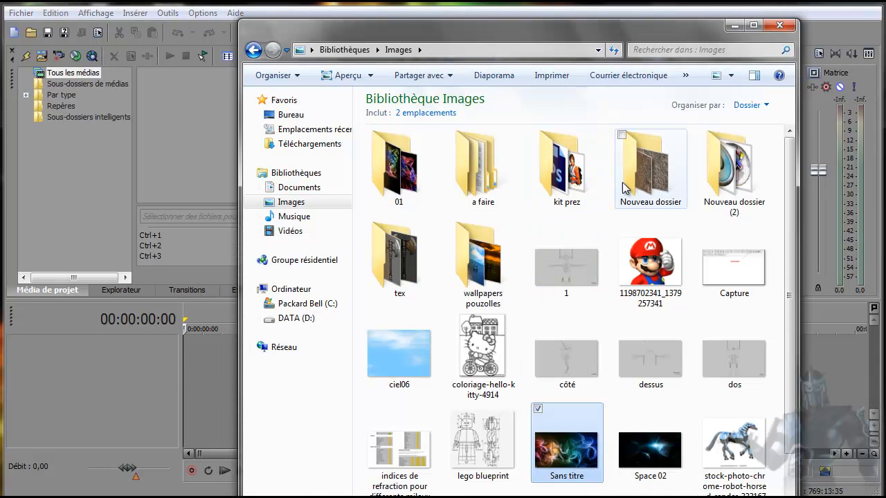
pyautogui.moveTo(566, 463); pyautogui.dragTo(192, 354)
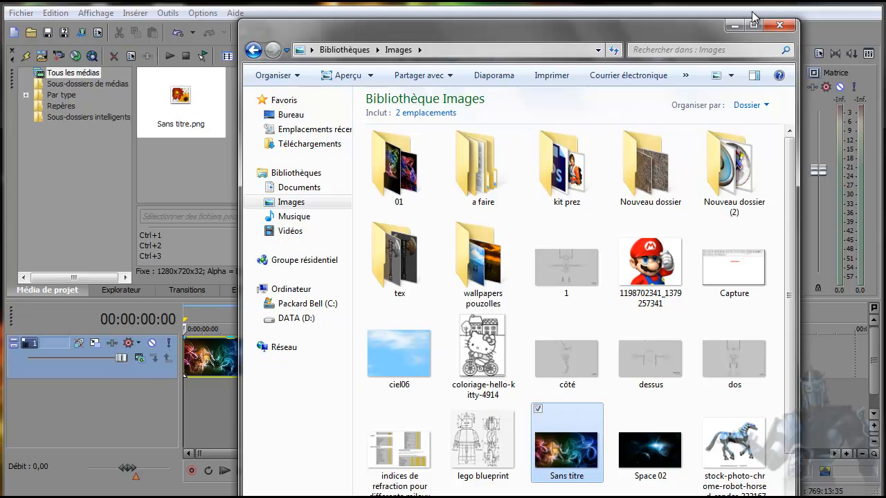
pyautogui.click(735, 25)
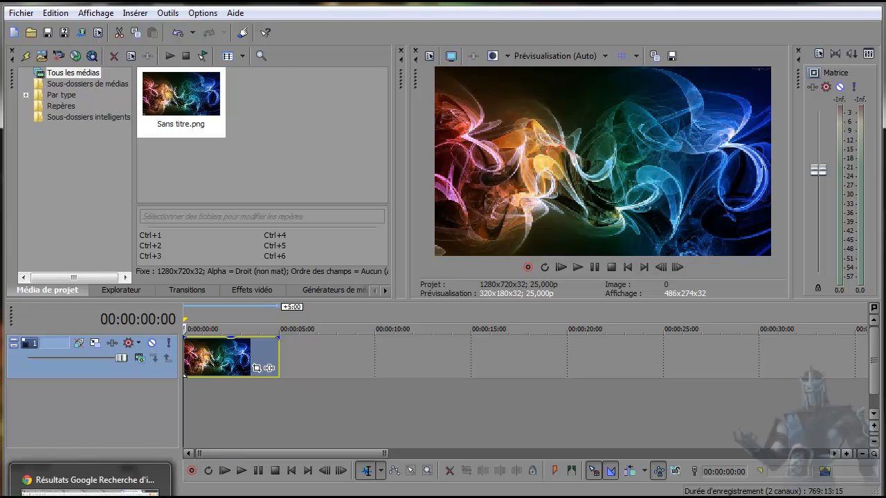
pyautogui.click(91, 485)
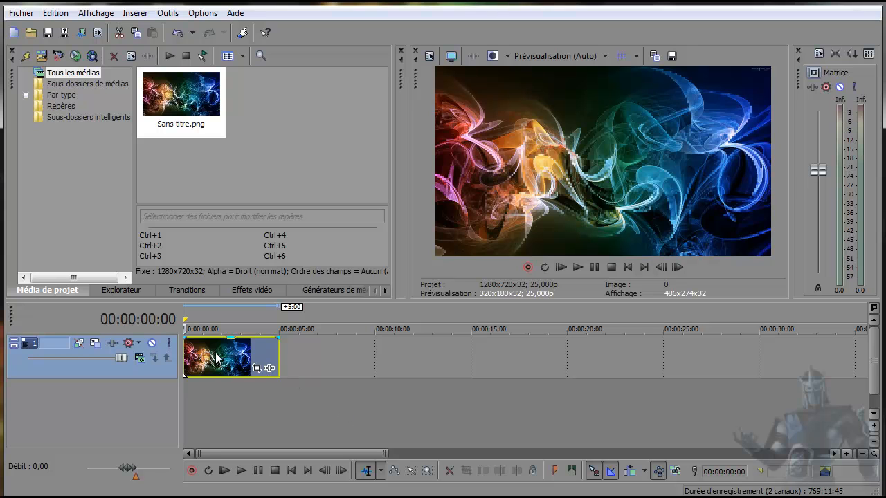
# Move the image event to a new video track below and insert a text media event on the emptied upper track
pyautogui.moveTo(217, 357); pyautogui.dragTo(213, 396)
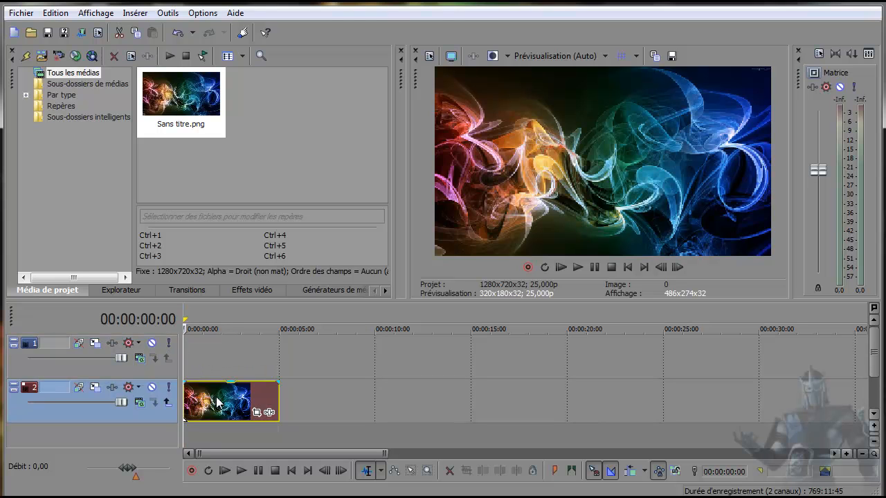
pyautogui.rightClick(223, 351)
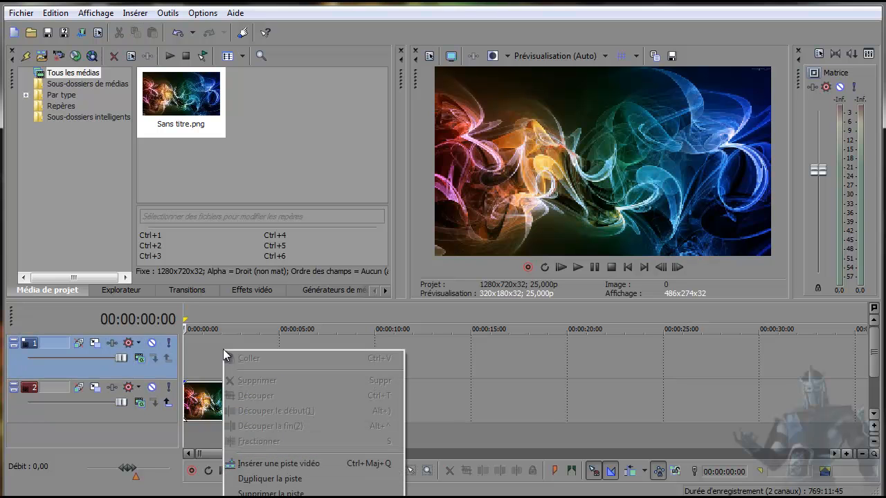
pyautogui.rightClick(207, 338)
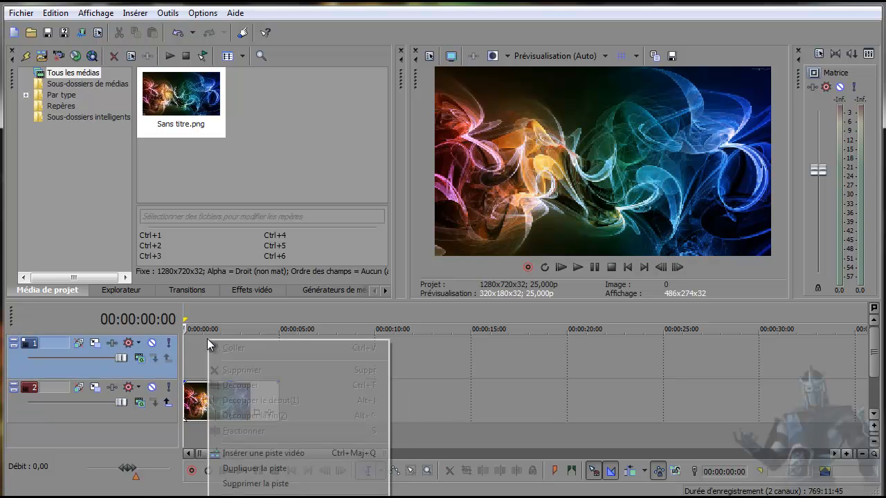
pyautogui.rightClick(199, 374)
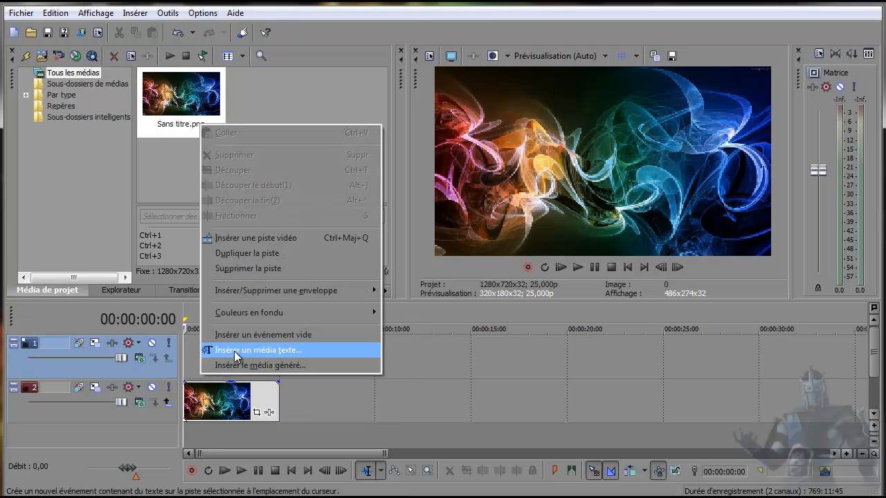
pyautogui.click(234, 351)
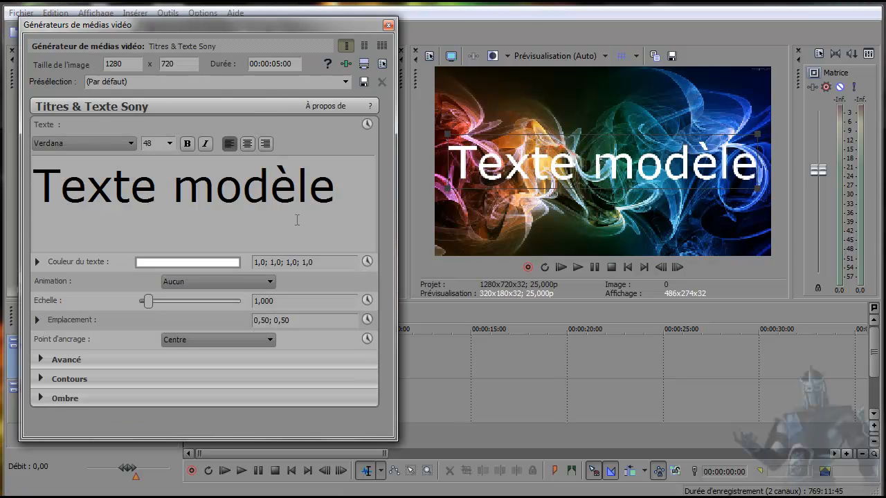
# Replace the sample text with "pouzolles" and set its font to TR2N
pyautogui.moveTo(346, 187); pyautogui.dragTo(135, 187)
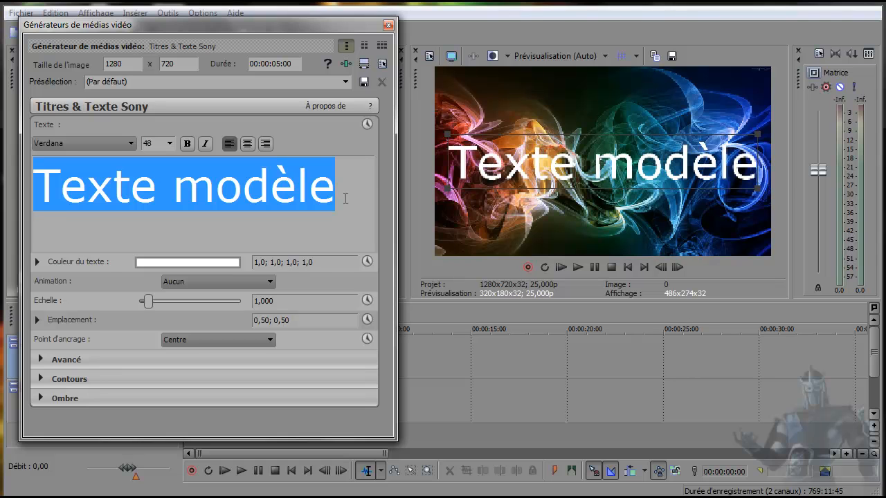
pyautogui.write('pouzo')
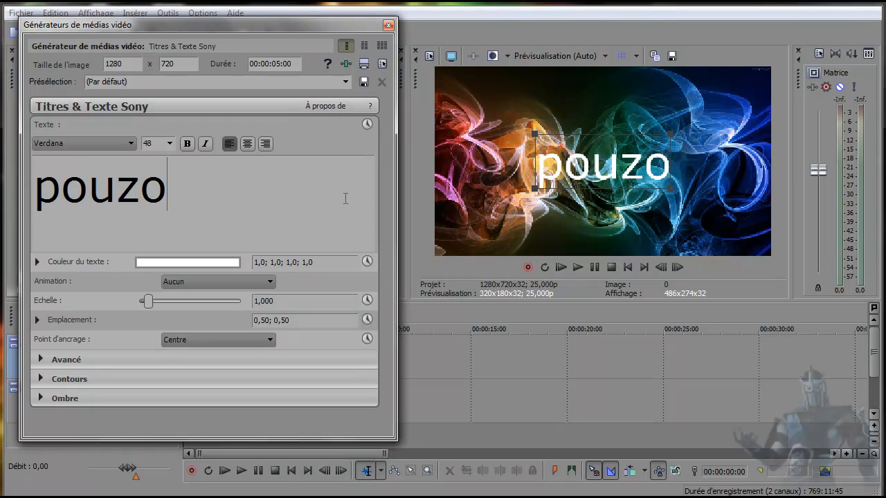
pyautogui.write('lles')
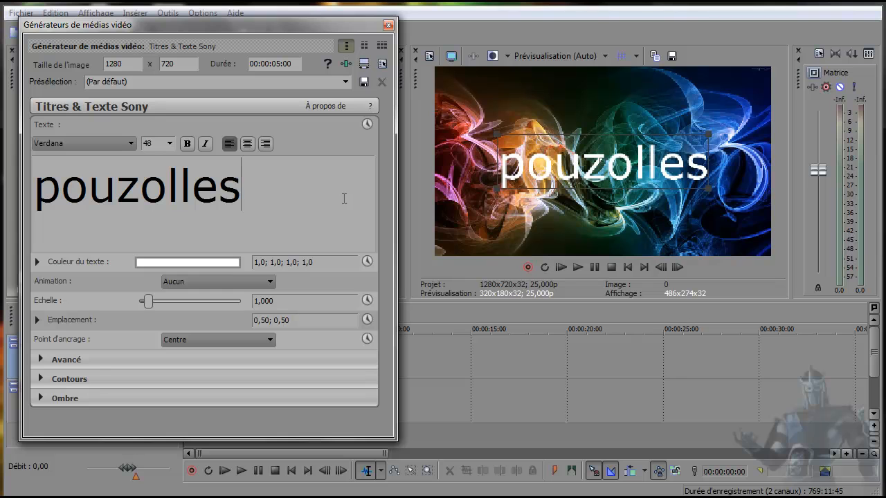
pyautogui.doubleClick(184, 188)
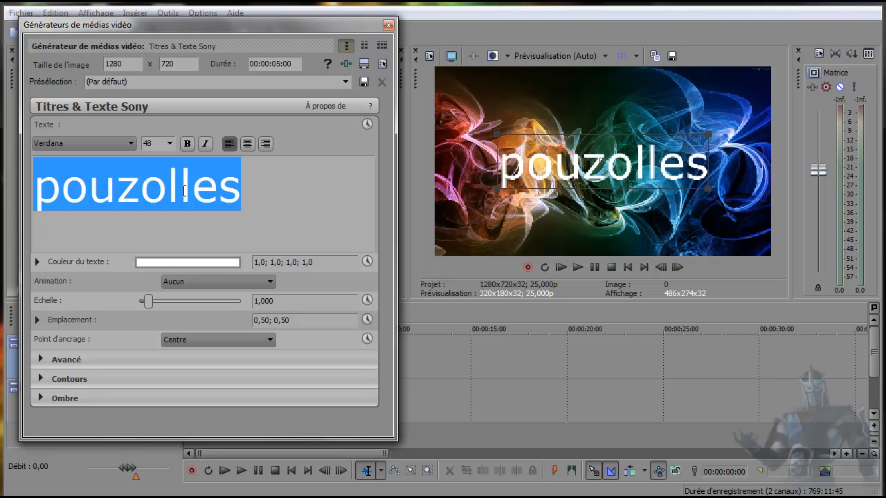
pyautogui.click(129, 143)
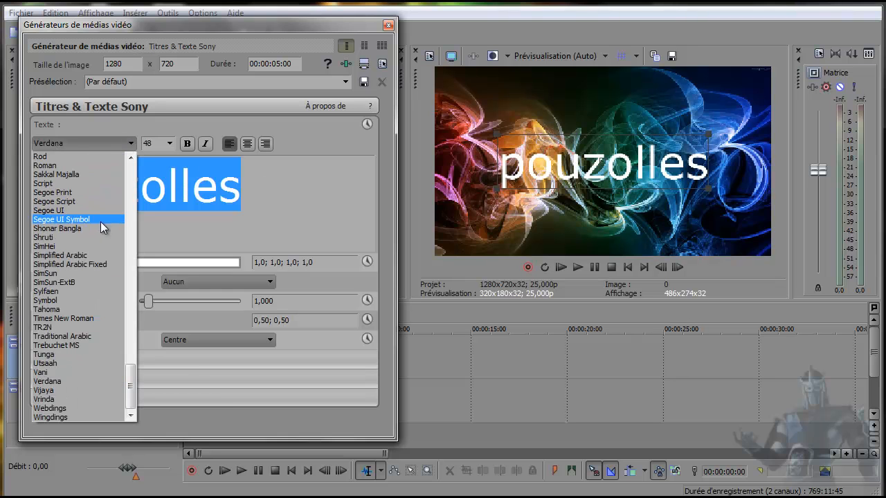
pyautogui.click(62, 327)
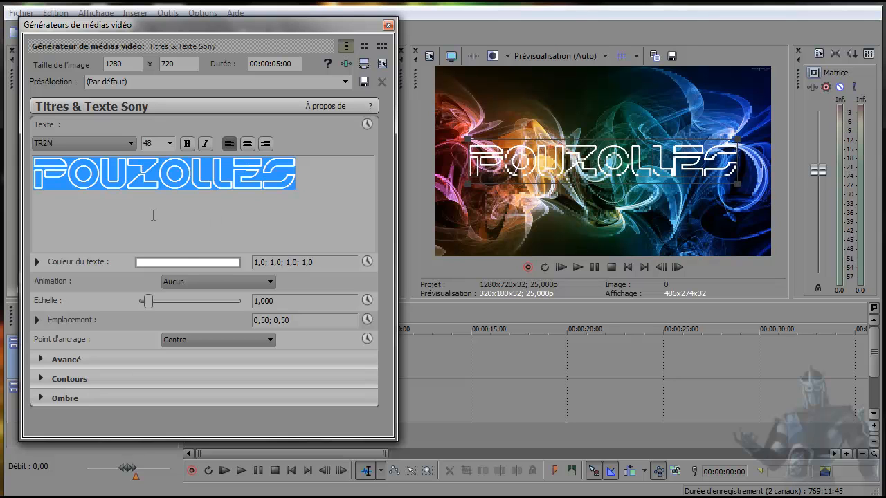
# Set the title's text colour to blue (0,0; 0,0; 0,98; 1,0) and reduce its scale to 0,776
pyautogui.click(182, 261)
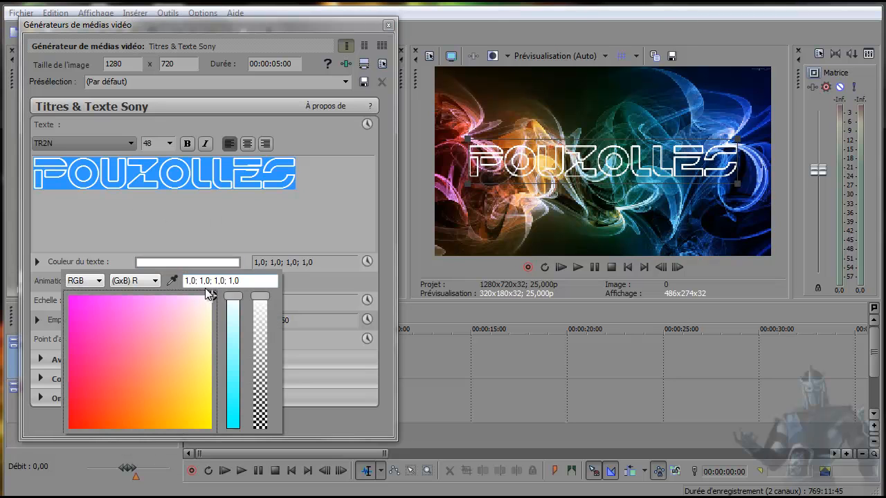
pyautogui.moveTo(233, 297); pyautogui.dragTo(226, 463)
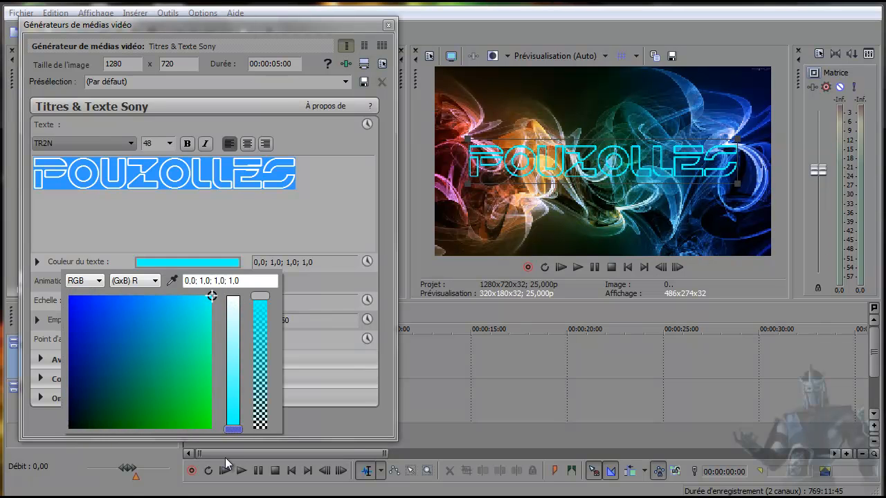
pyautogui.moveTo(212, 297); pyautogui.dragTo(63, 301)
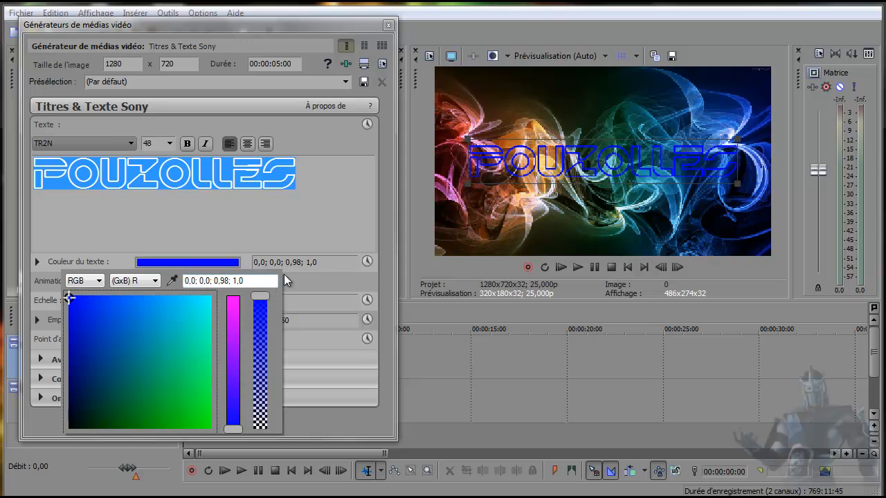
pyautogui.click(303, 283)
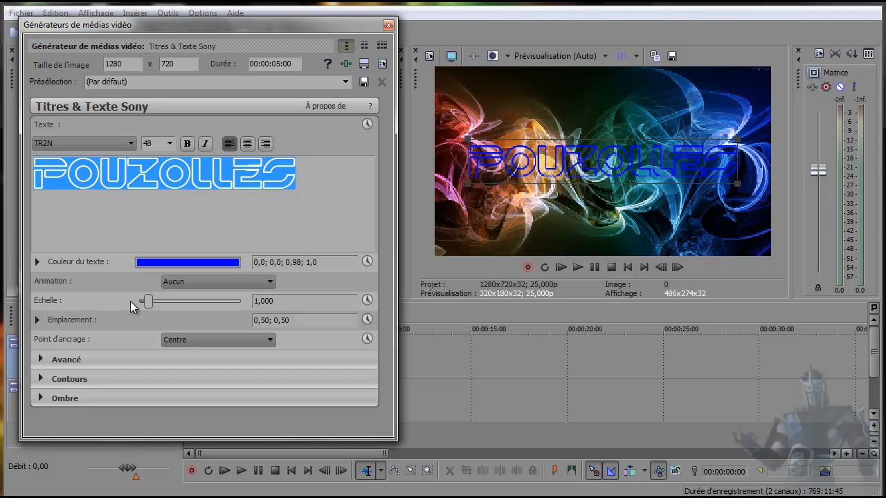
pyautogui.moveTo(148, 300); pyautogui.dragTo(149, 306)
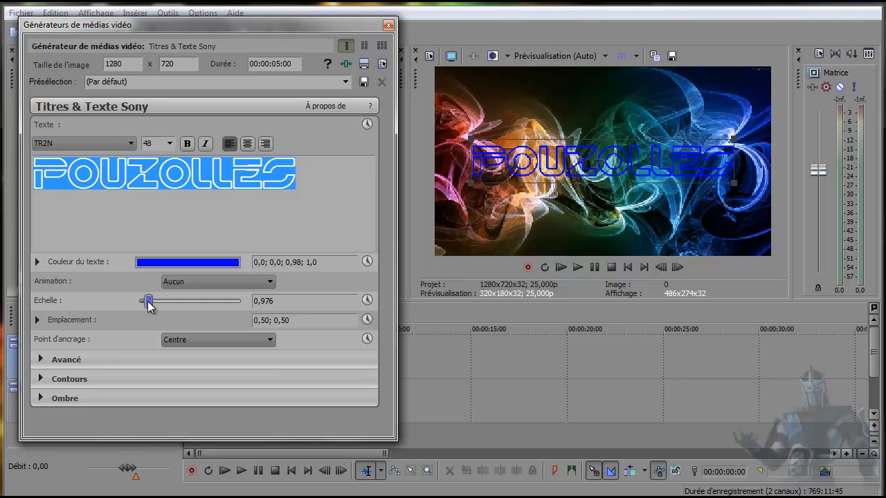
# Set the title's outline colour to cyan (0,0; 1,0; 1,0; 1,0) in the Contours settings
pyautogui.click(40, 379)
pyautogui.scroll(-2, 62, 377)
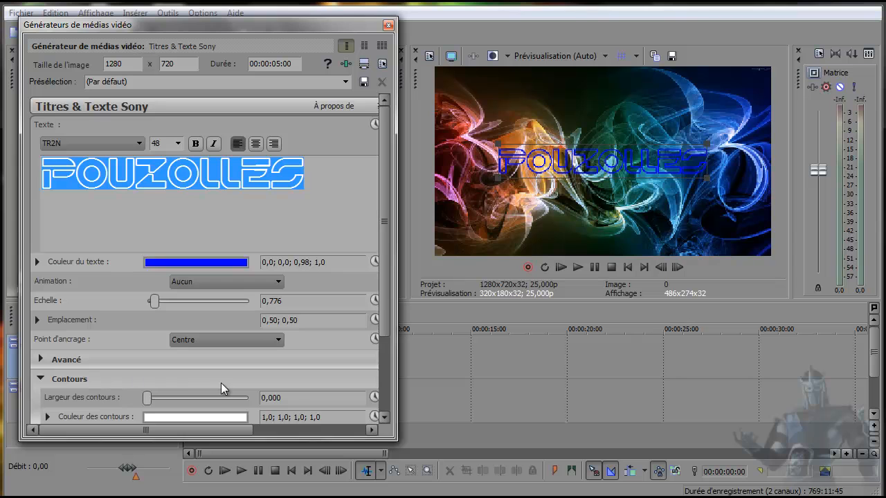
pyautogui.scroll(-2, 386, 339)
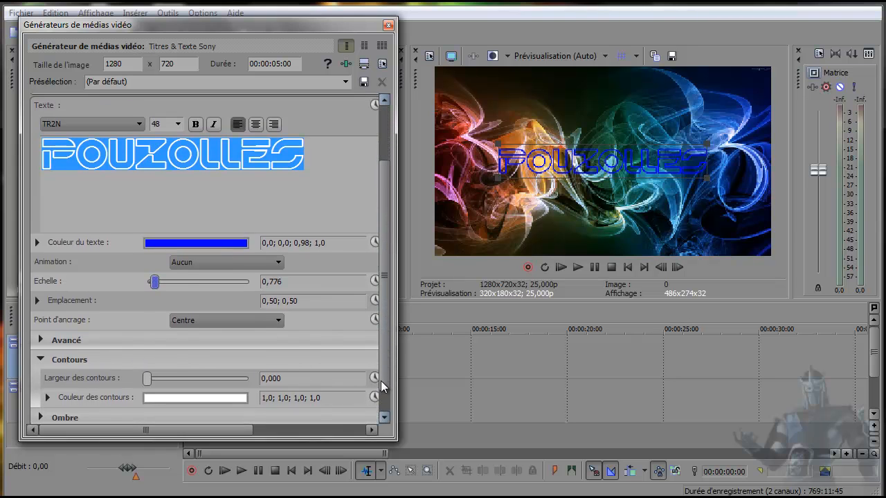
pyautogui.scroll(-1, 380, 381)
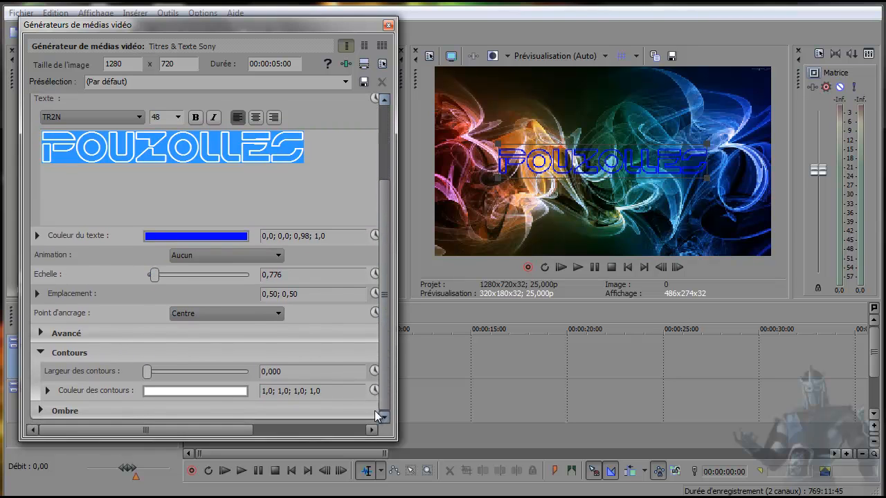
pyautogui.click(161, 390)
pyautogui.moveTo(242, 425); pyautogui.dragTo(238, 497)
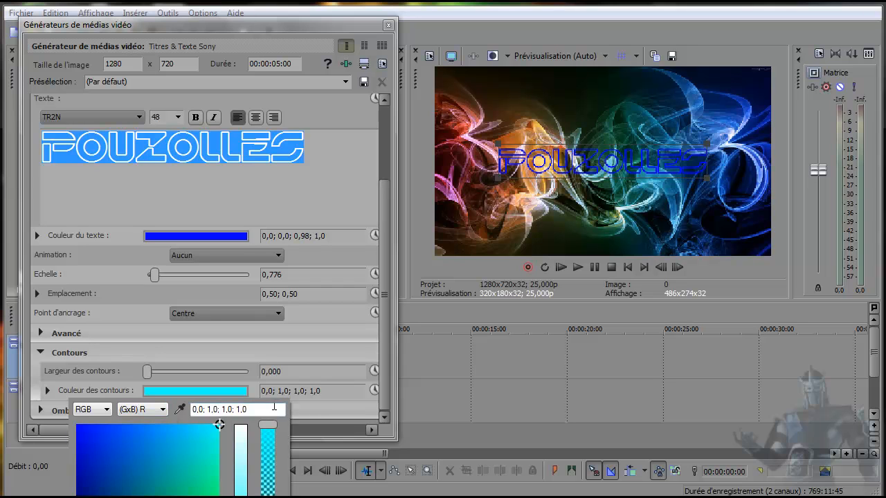
pyautogui.click(319, 410)
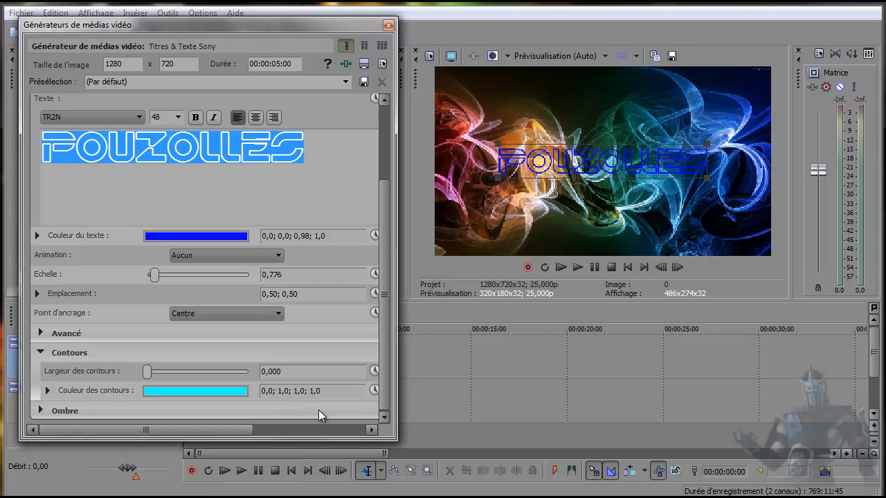
# Set the title's outline width to 5,000 in the Contours settings
pyautogui.click(158, 371)
pyautogui.moveTo(181, 373); pyautogui.dragTo(203, 375)
pyautogui.click(297, 374)
pyautogui.write('5')
pyautogui.press('Return')
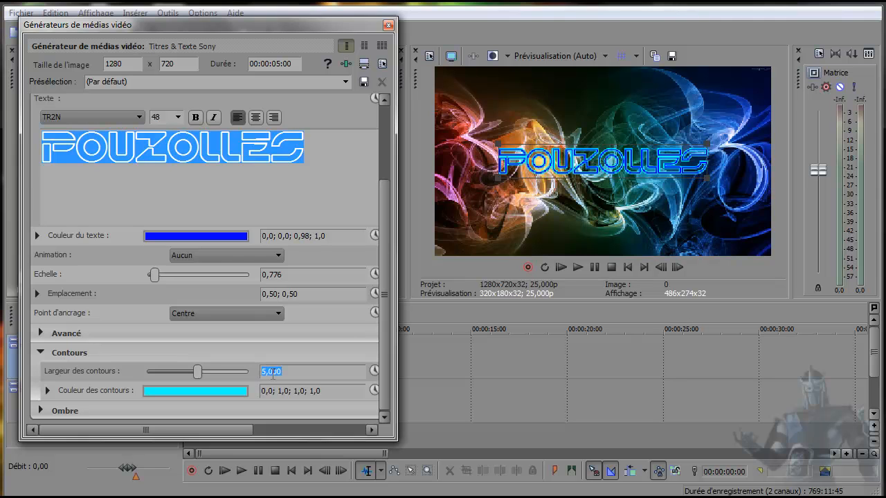
# Move the "pouzolles" title up in the frame to location 0,52; 0,73 and make it bold without italics
pyautogui.moveTo(615, 167); pyautogui.dragTo(618, 124)
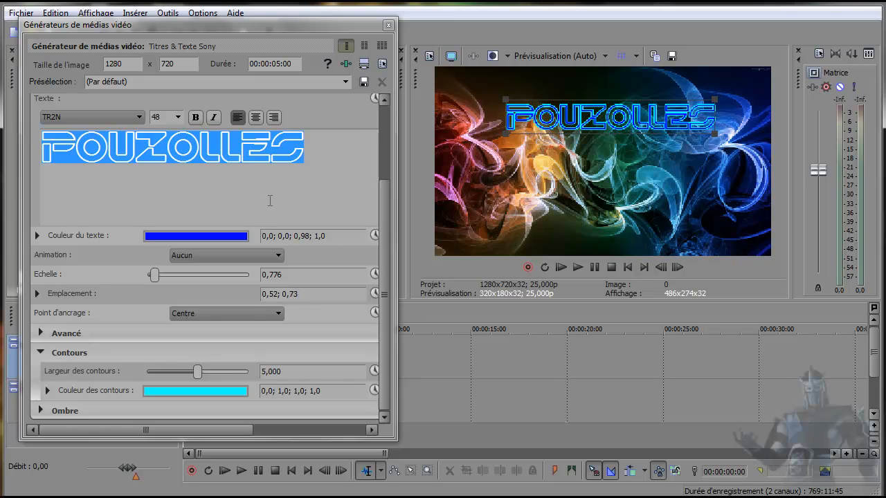
pyautogui.click(196, 118)
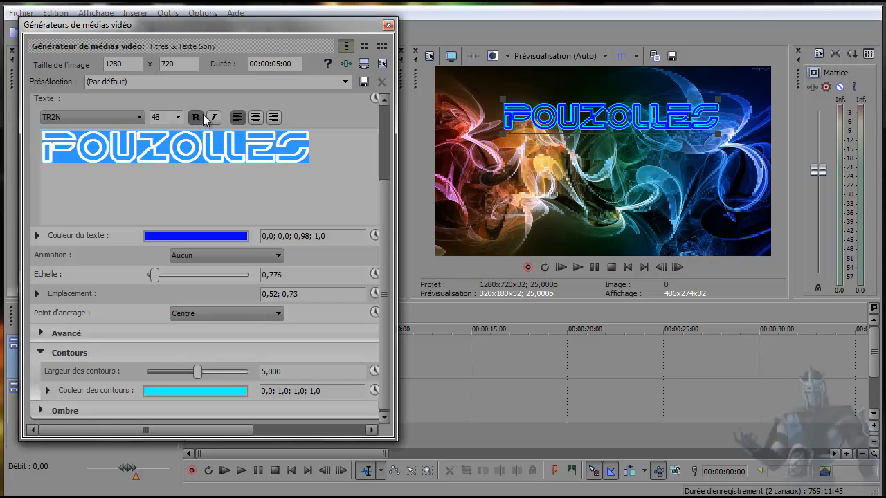
pyautogui.click(216, 118)
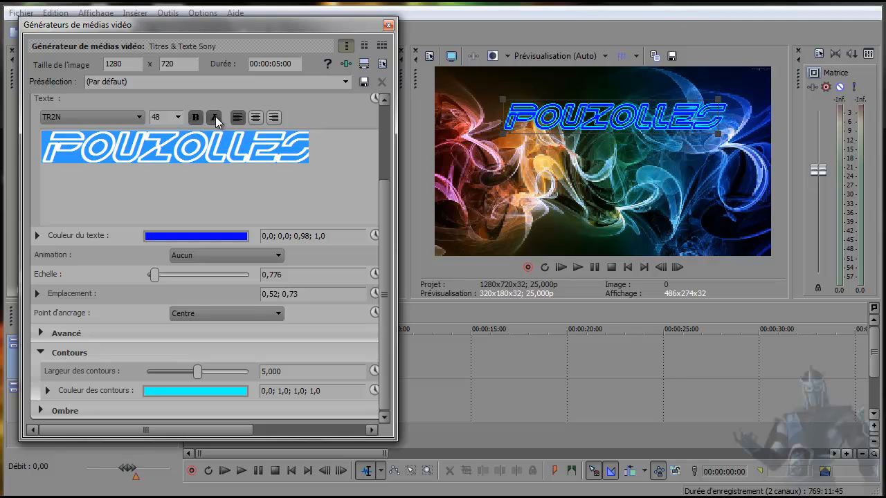
pyautogui.click(215, 118)
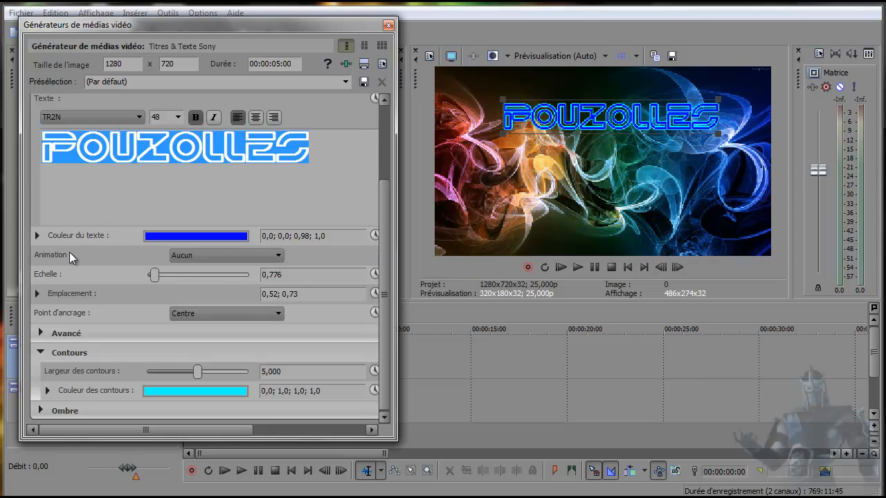
# Apply the Rebond animation to the title, preview it from the start up to 00:00:03:22, and close the generator settings
pyautogui.click(280, 256)
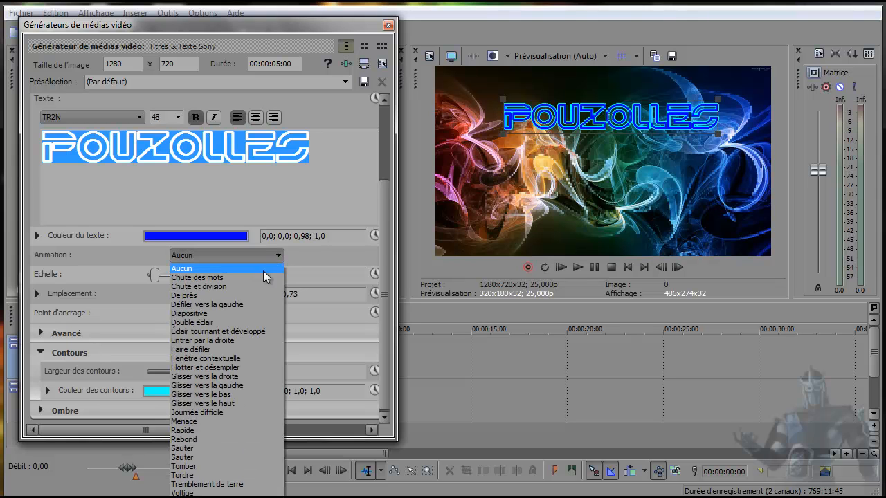
pyautogui.click(198, 438)
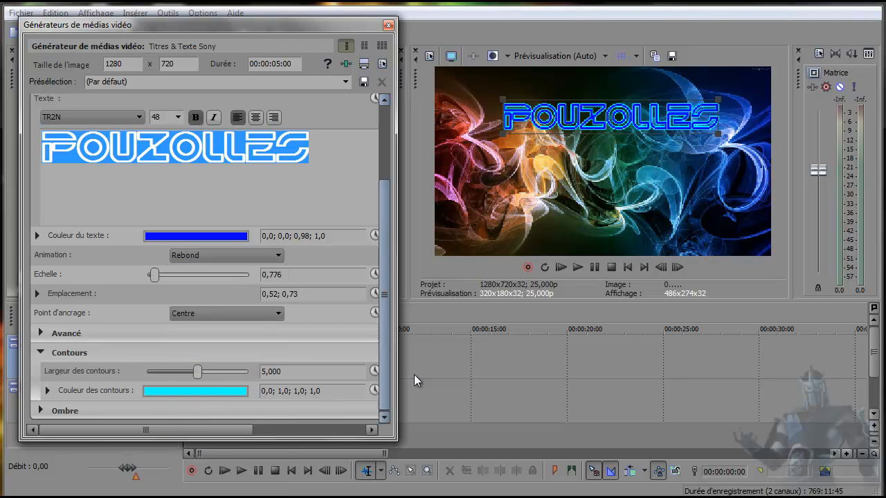
pyautogui.click(577, 267)
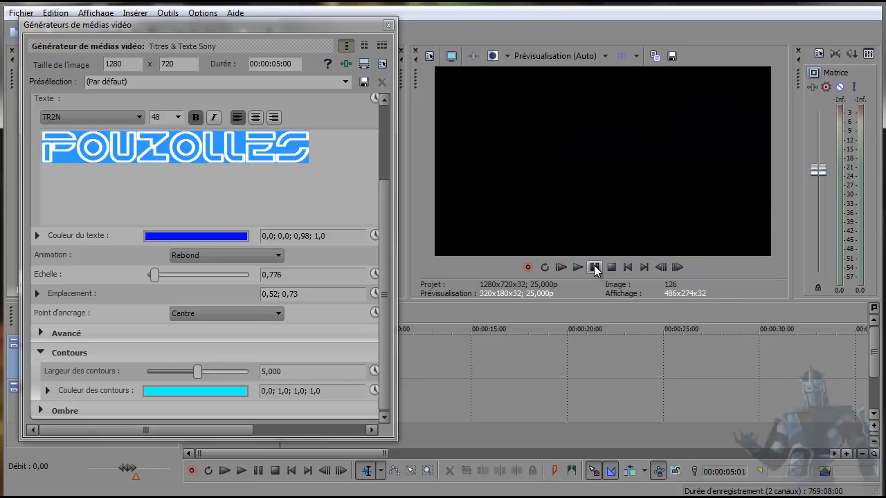
pyautogui.click(580, 266)
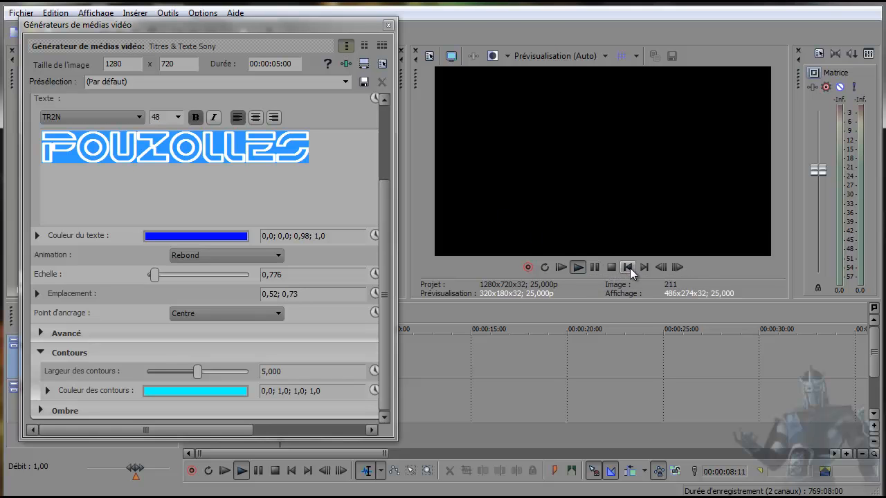
pyautogui.click(628, 267)
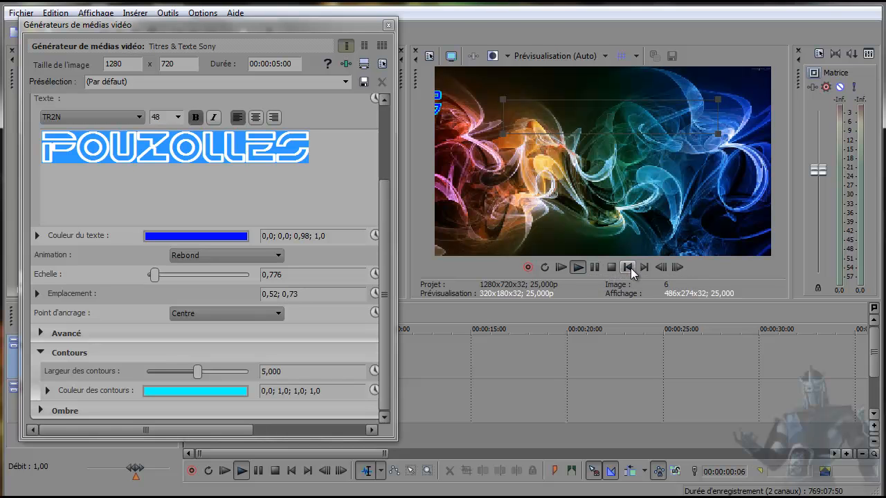
pyautogui.click(596, 266)
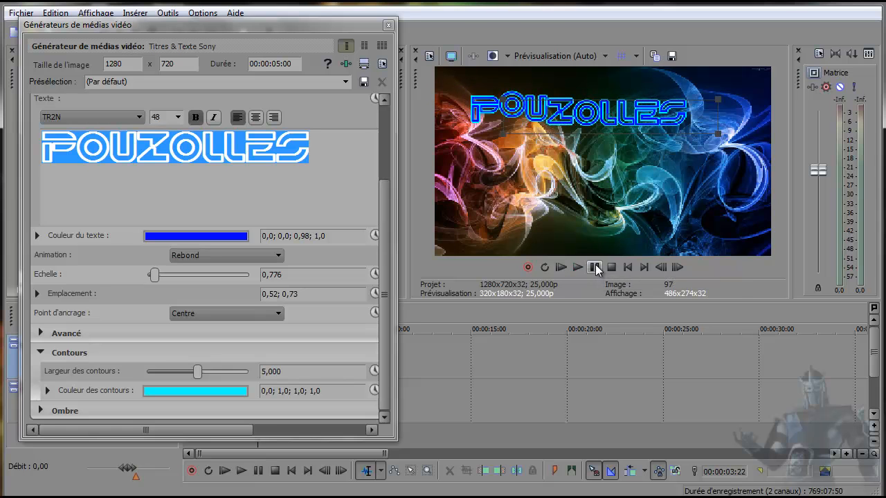
pyautogui.click(388, 25)
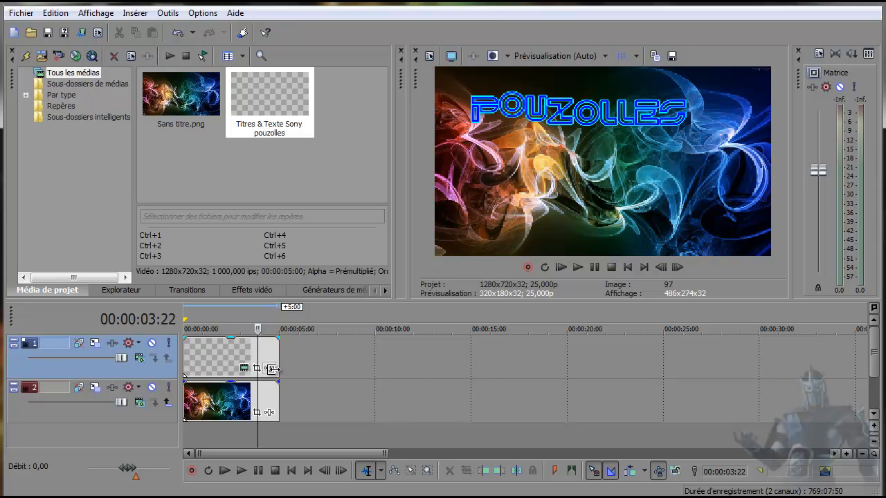
# Move the image event to a new video track below and insert a text media event at 00:00:03:22 on the emptied track
pyautogui.scroll(3, 273, 383)
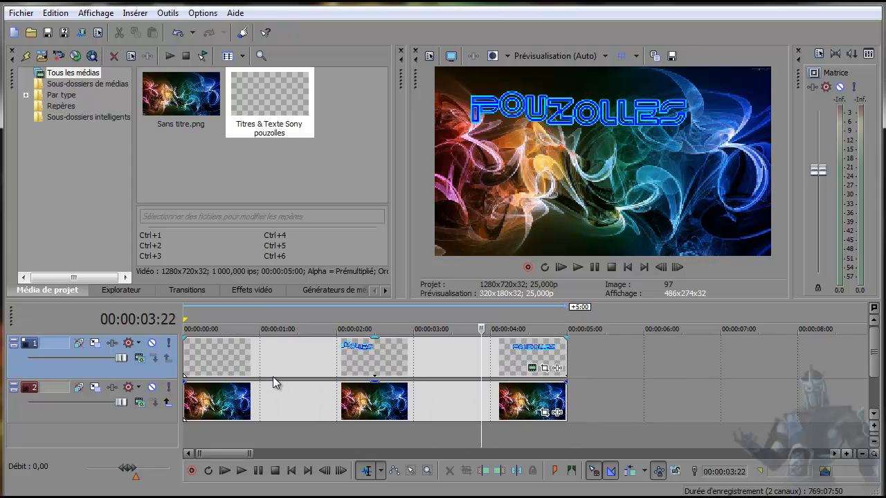
pyautogui.scroll(1, 273, 383)
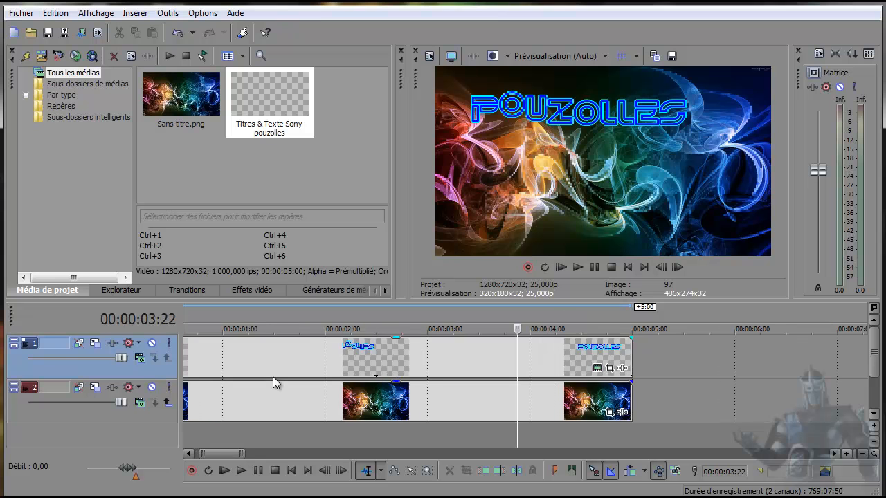
pyautogui.scroll(1, 274, 383)
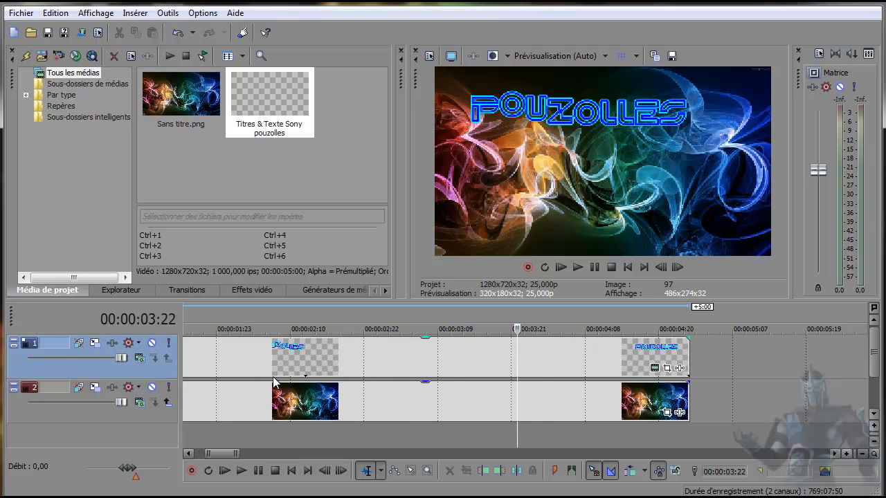
pyautogui.scroll(1, 274, 382)
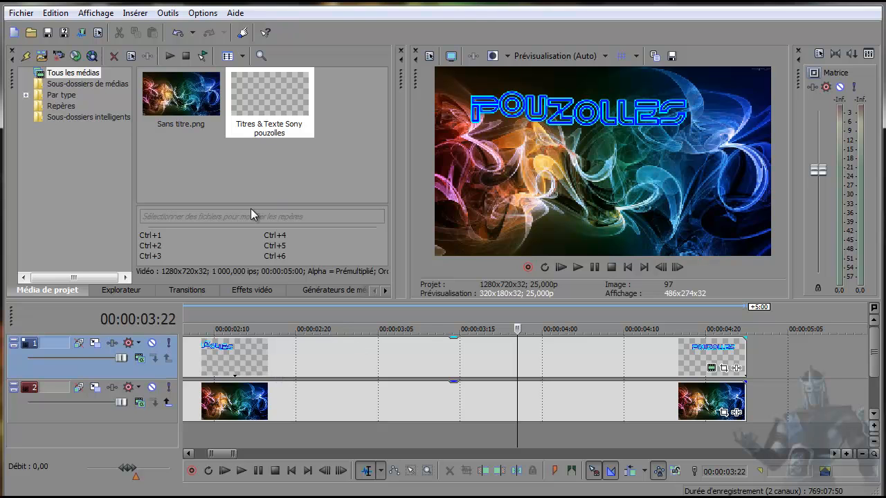
pyautogui.moveTo(235, 402); pyautogui.dragTo(235, 433)
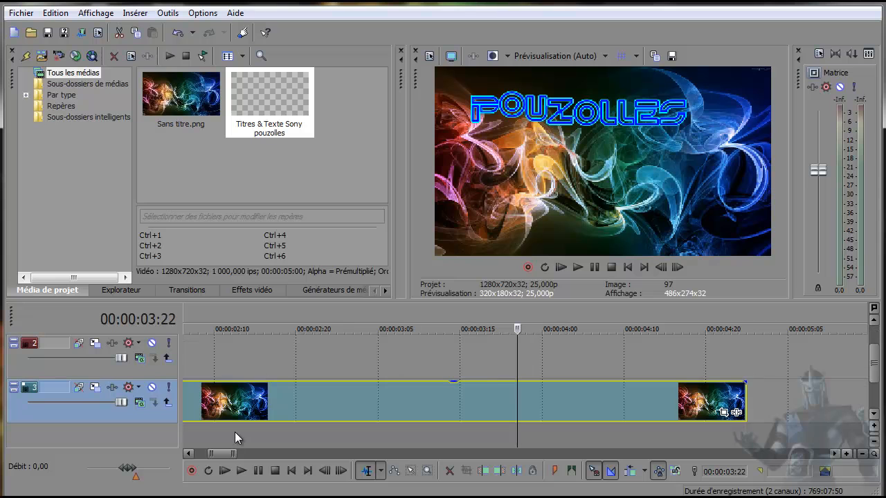
pyautogui.rightClick(248, 350)
pyautogui.rightClick(234, 377)
pyautogui.rightClick(233, 369)
pyautogui.click(252, 346)
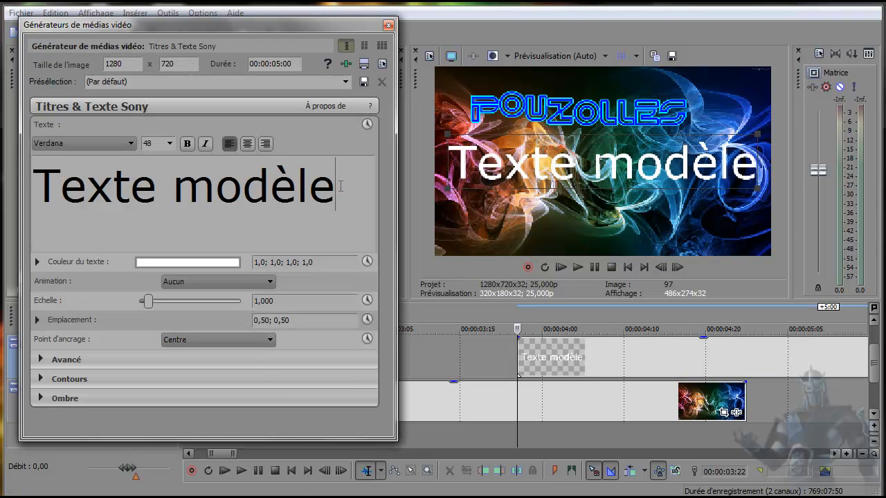
# Replace the sample text of the new title with "vous presente"
pyautogui.moveTo(340, 186); pyautogui.dragTo(161, 185)
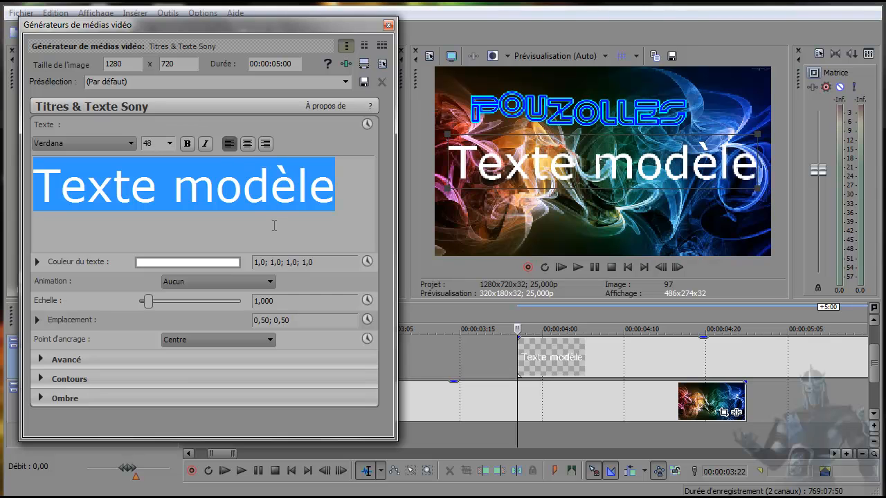
pyautogui.write('vous ')
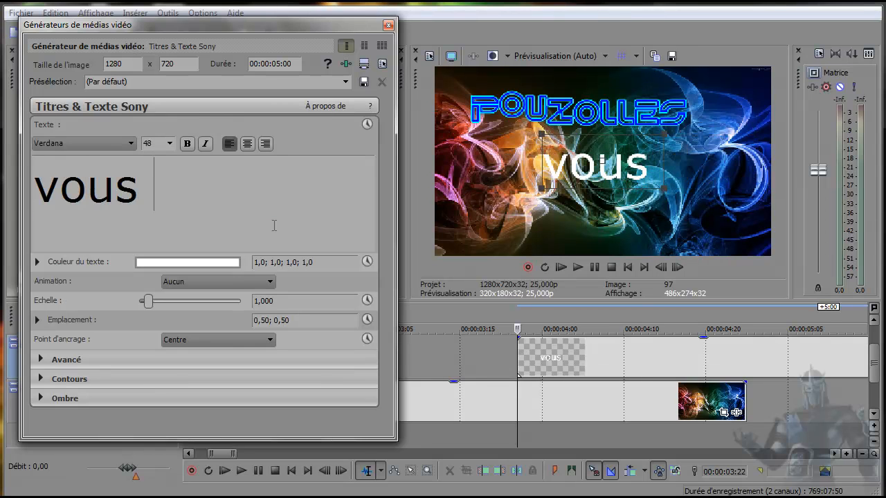
pyautogui.write('pre')
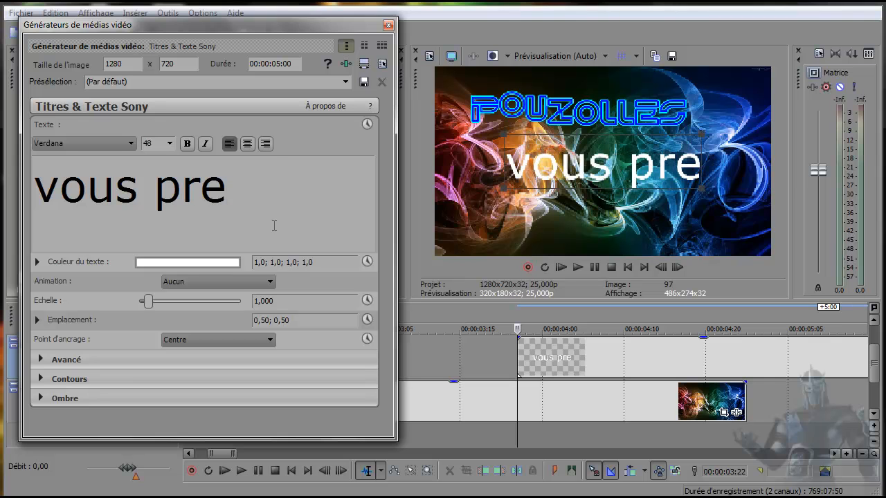
pyautogui.write('sente')
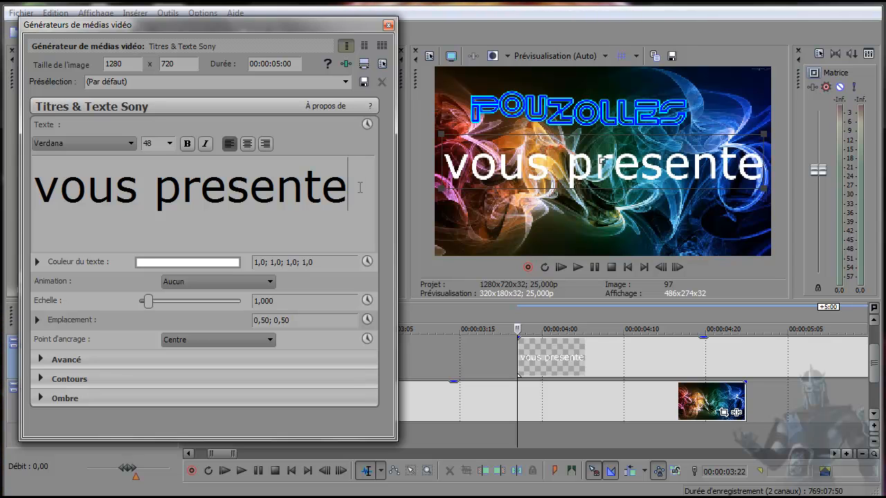
# Try font sizes 22 and 36 on the "vous presente" text and settle on size 24
pyautogui.moveTo(361, 188); pyautogui.dragTo(105, 196)
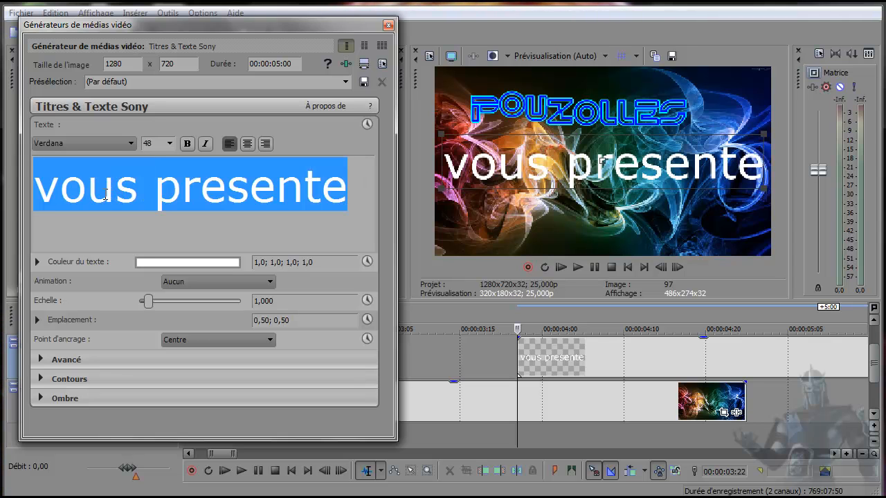
pyautogui.click(170, 144)
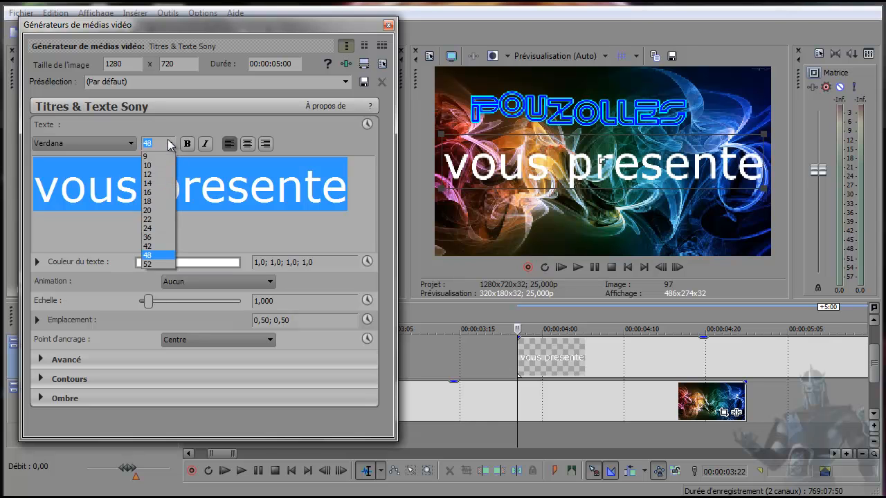
pyautogui.click(156, 219)
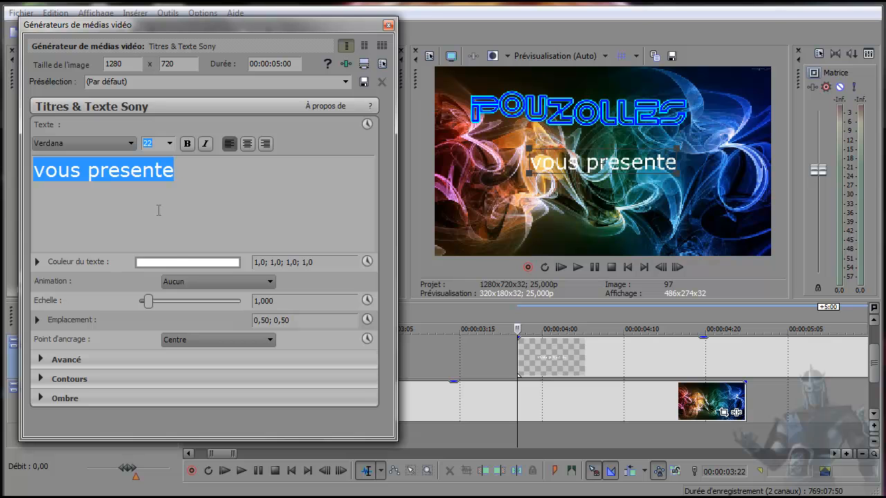
pyautogui.click(169, 144)
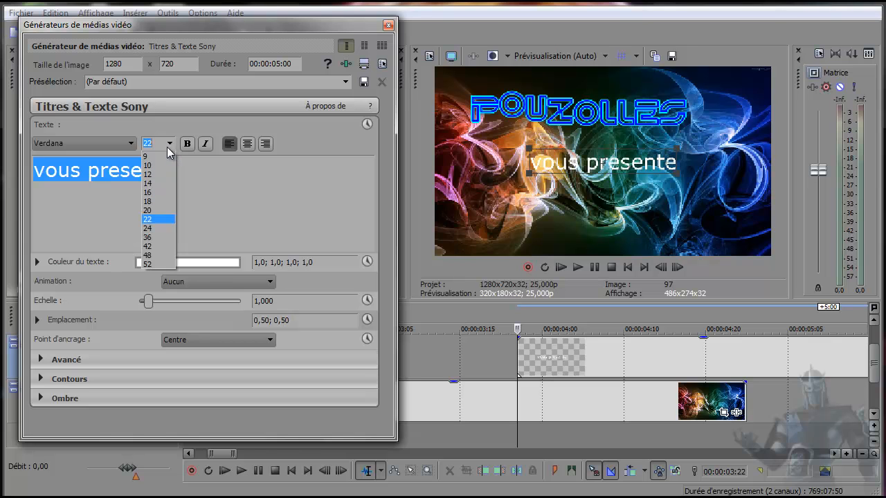
pyautogui.click(156, 228)
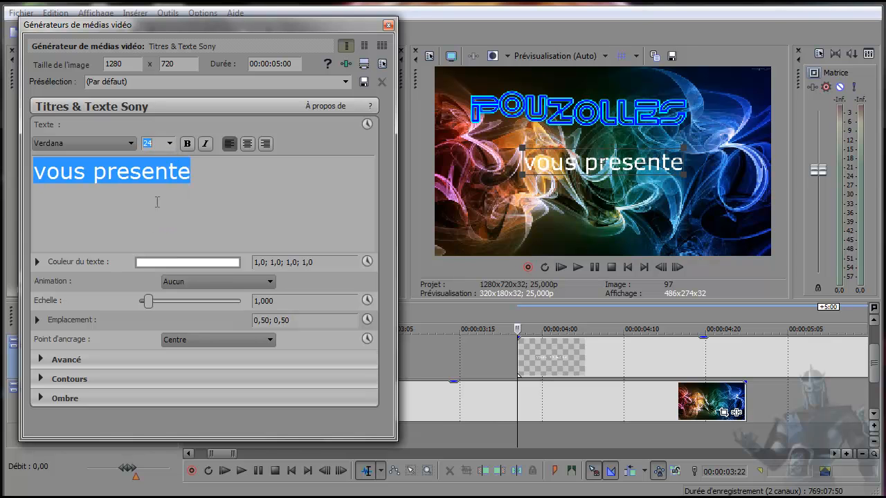
pyautogui.click(170, 143)
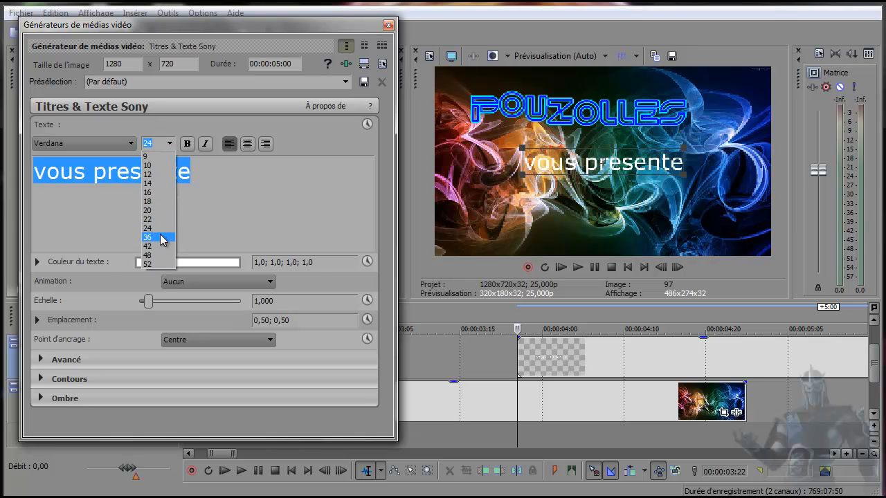
pyautogui.click(164, 238)
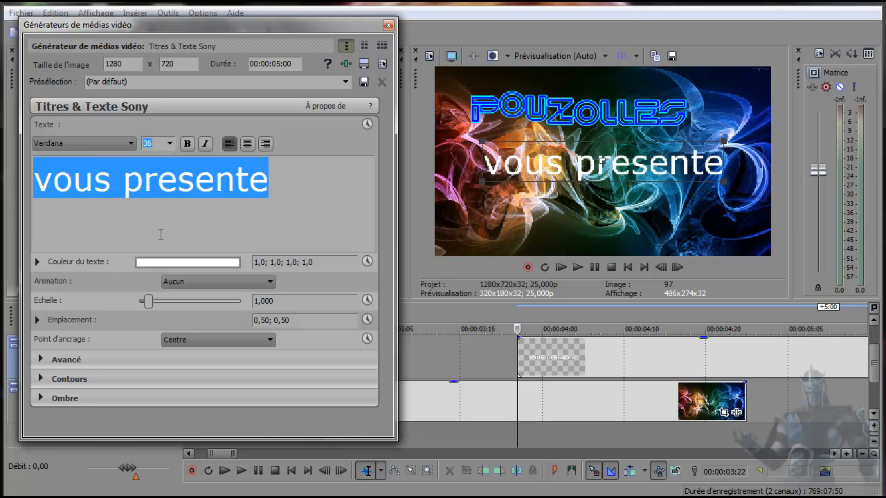
pyautogui.click(170, 143)
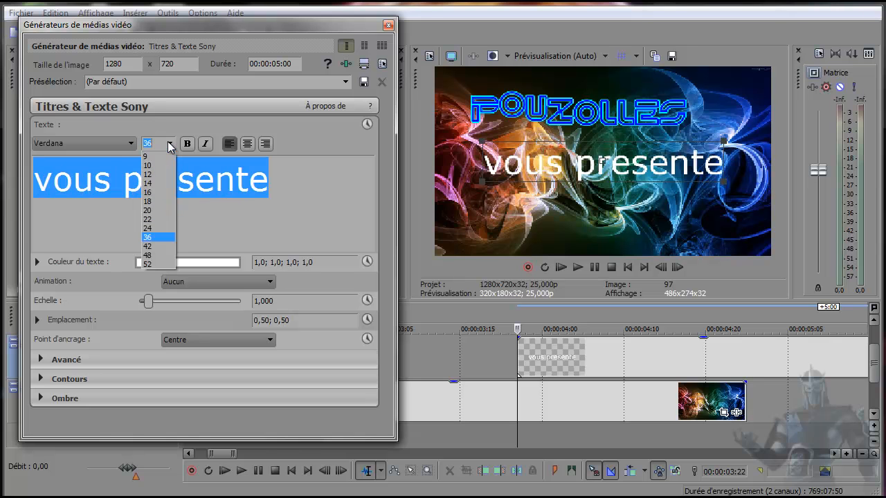
pyautogui.click(159, 228)
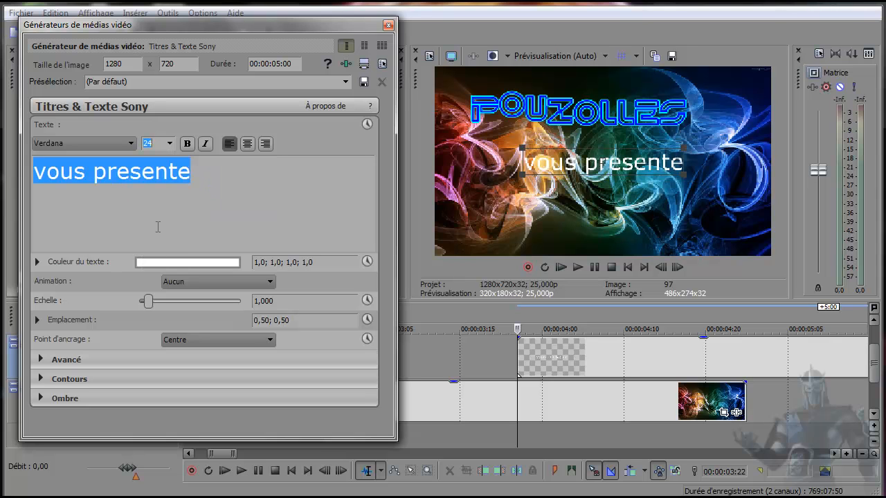
# Set the font of the "vous presente" text to TR2N and make it bold
pyautogui.click(131, 143)
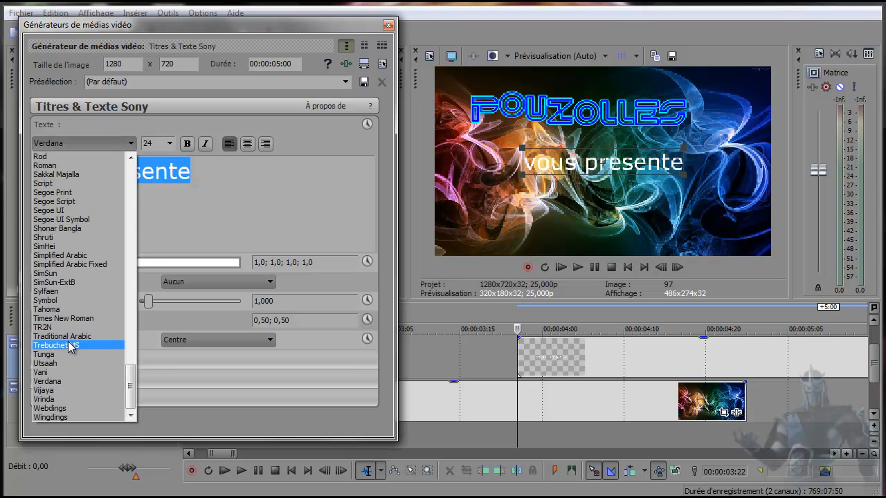
pyautogui.click(61, 328)
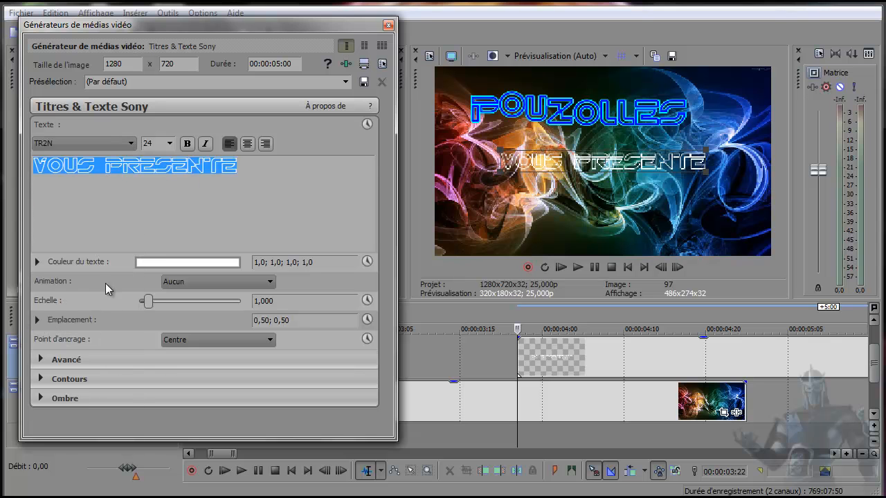
pyautogui.click(187, 144)
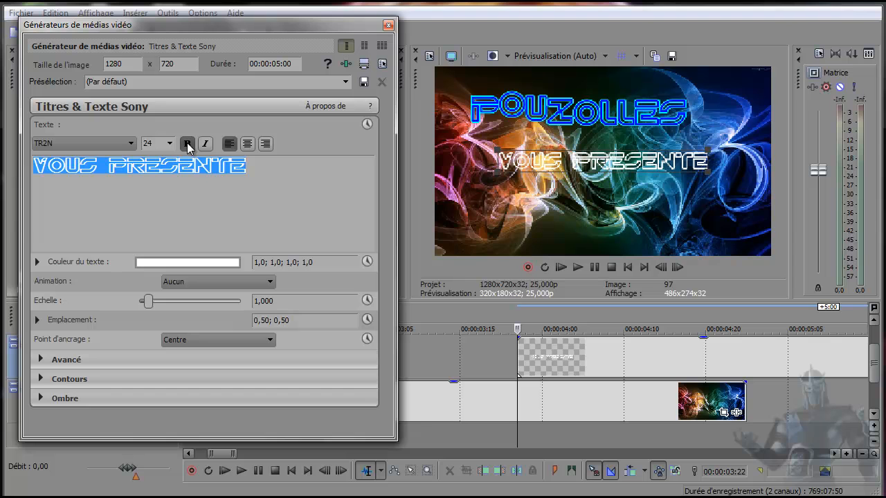
# Set the text colour of "vous presente" to blue, 0,0; 0,01; 0,97; 1,0
pyautogui.click(166, 266)
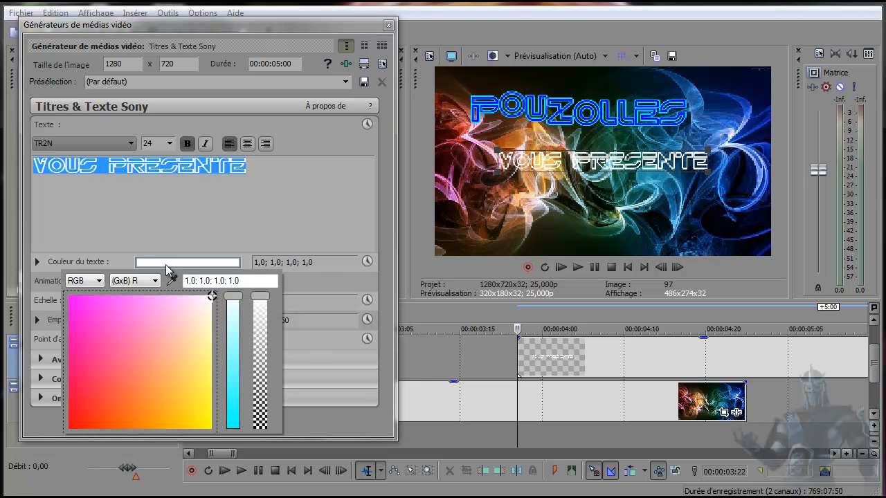
pyautogui.moveTo(233, 298); pyautogui.dragTo(230, 434)
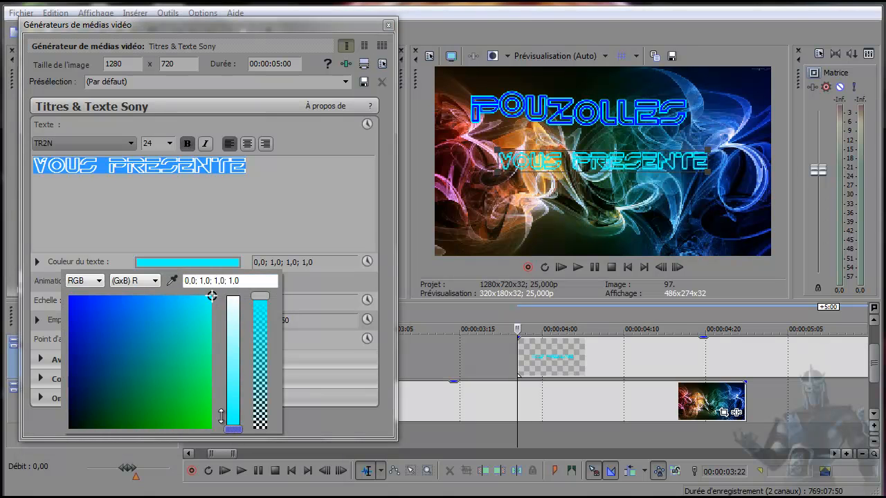
pyautogui.click(118, 305)
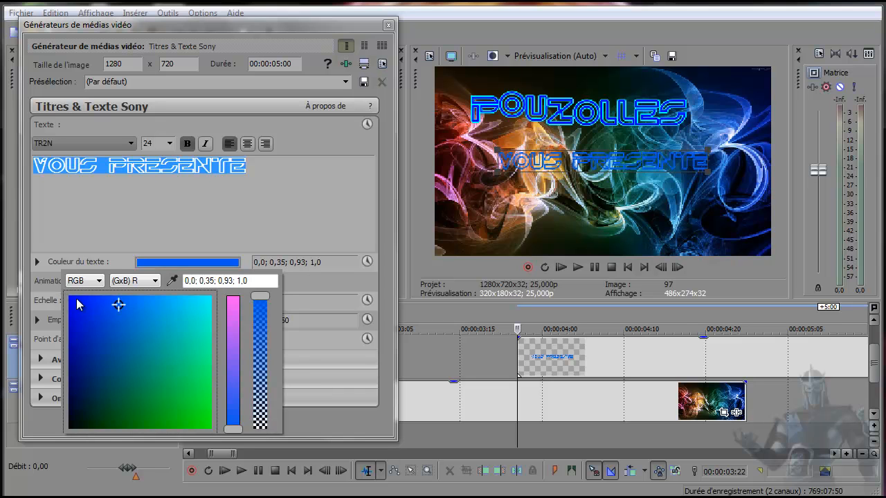
pyautogui.click(81, 297)
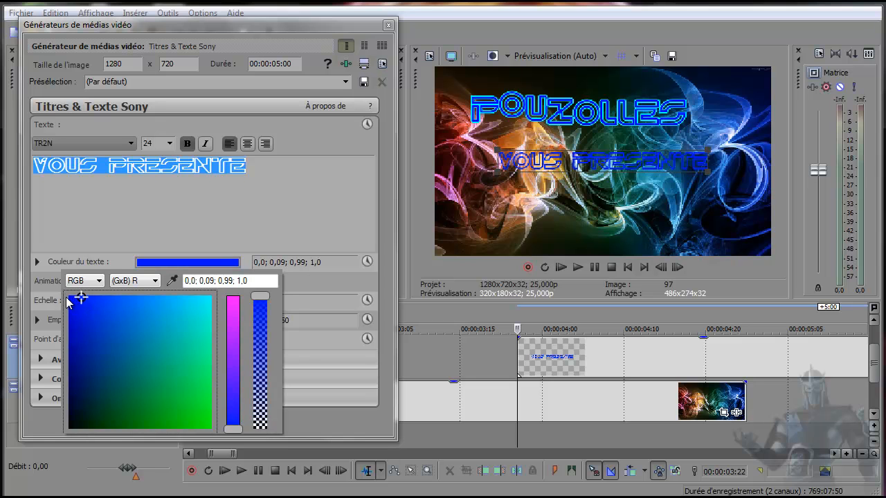
pyautogui.click(69, 299)
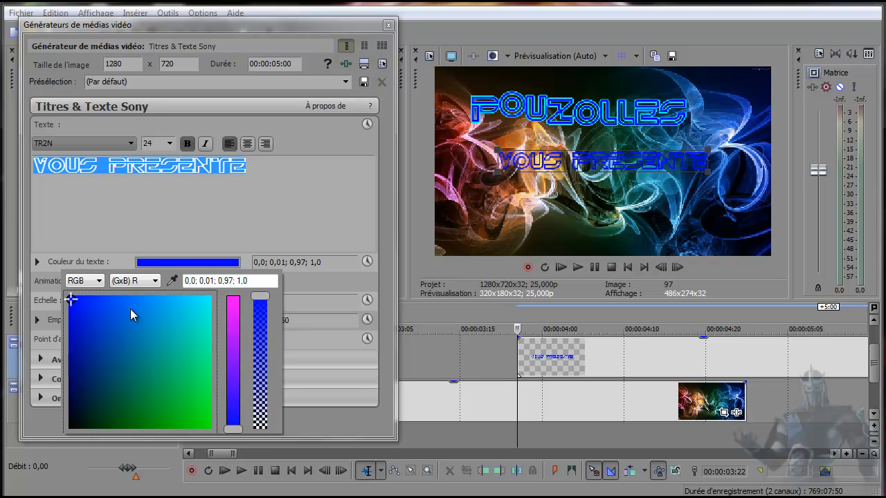
pyautogui.click(303, 419)
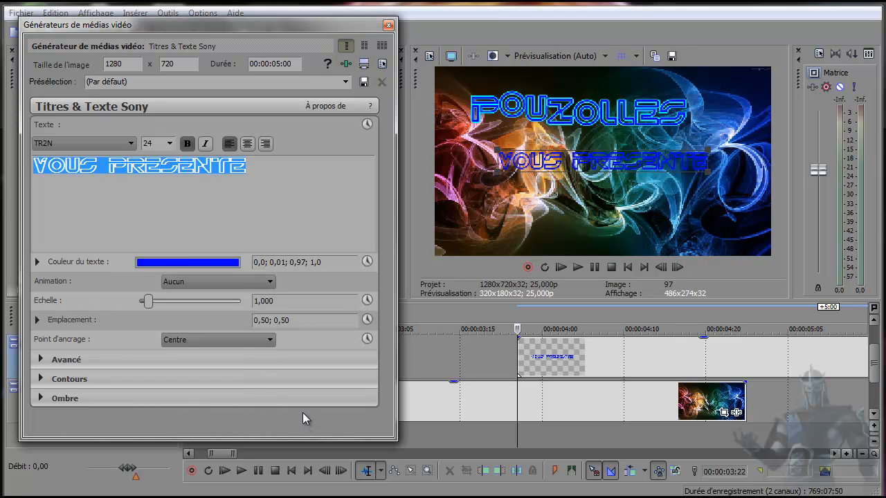
# Give the "vous presente" text an outline of width 5 in cyan, 0,03; 1,0; 1,0; 1,0
pyautogui.click(42, 380)
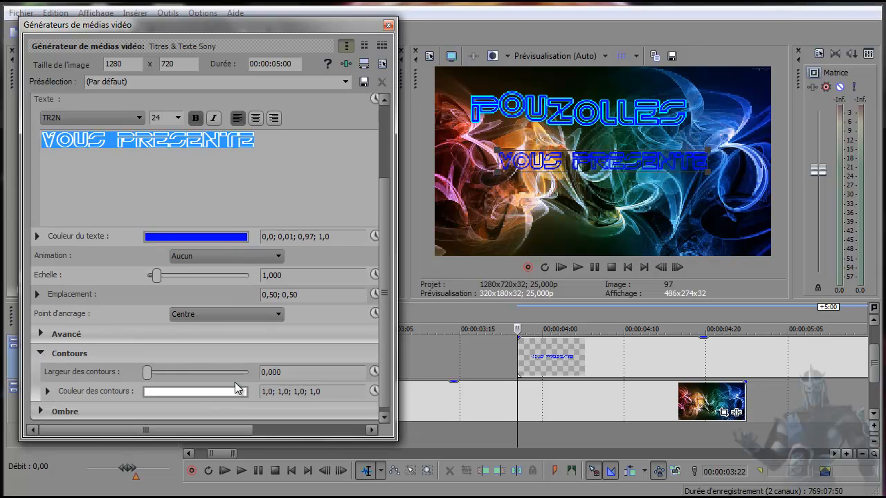
pyautogui.moveTo(286, 372); pyautogui.dragTo(256, 371)
pyautogui.write('5')
pyautogui.press('Return')
pyautogui.click(214, 394)
pyautogui.moveTo(240, 427); pyautogui.dragTo(240, 497)
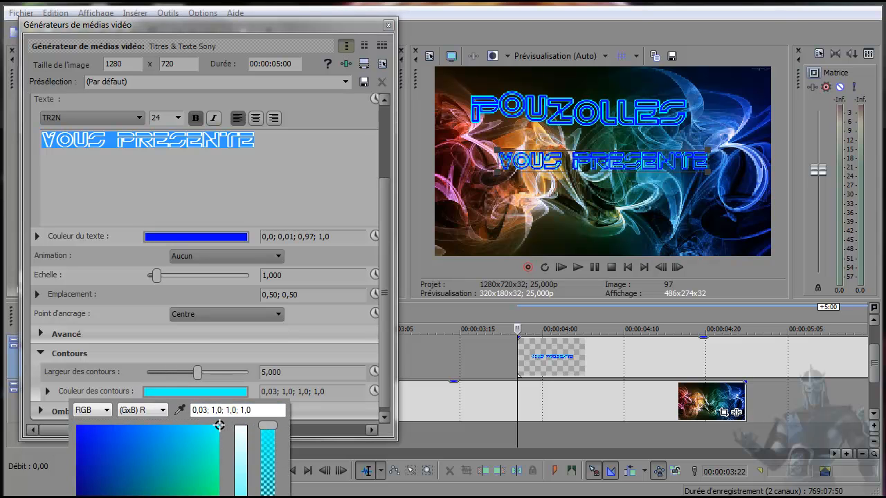
pyautogui.click(310, 409)
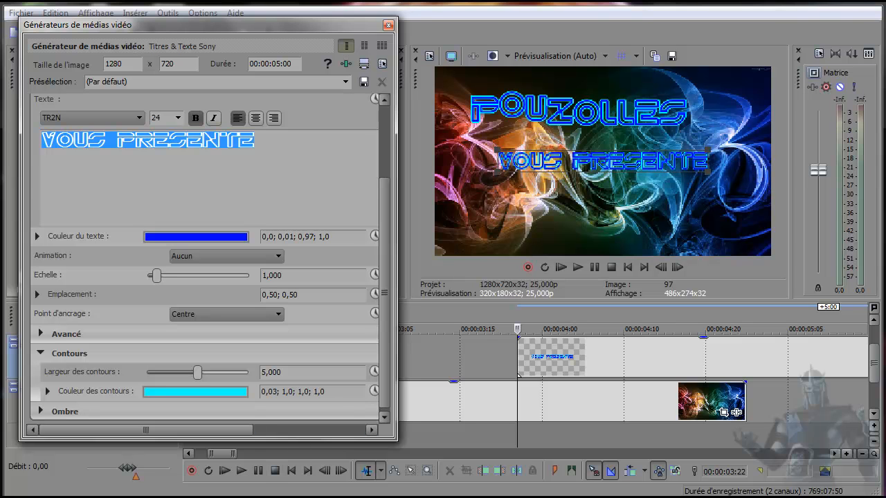
# View the background picture "Sans titre" from the Images library at full size, and return to the title settings
pyautogui.click(242, 497)
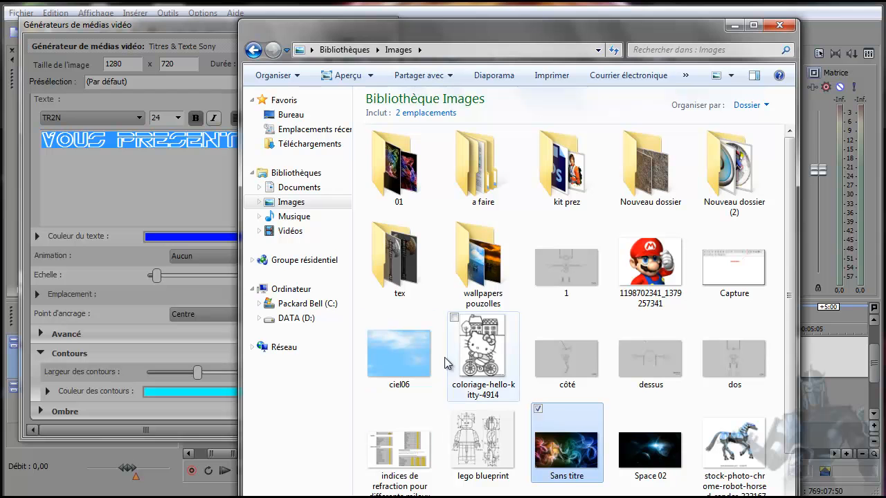
pyautogui.doubleClick(558, 453)
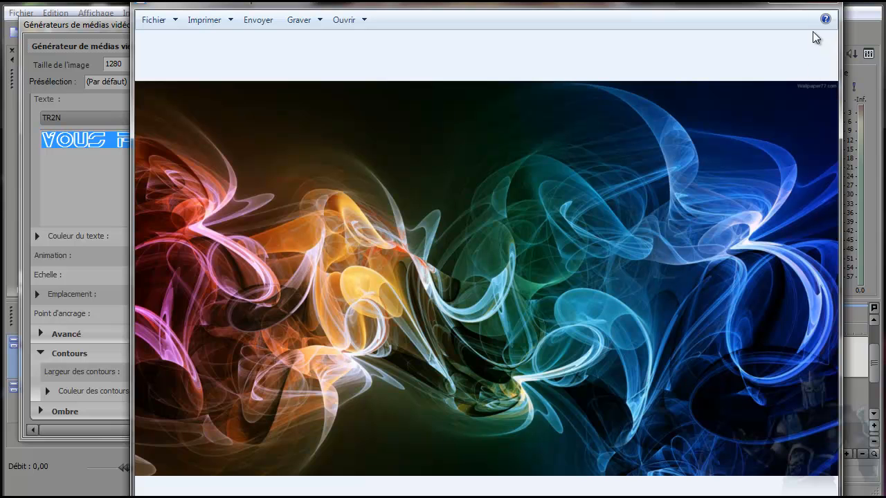
pyautogui.click(825, 5)
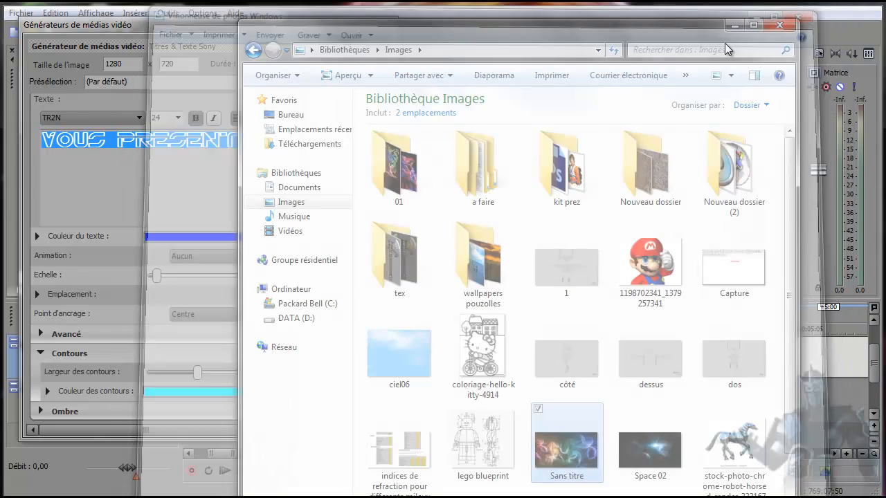
pyautogui.click(731, 29)
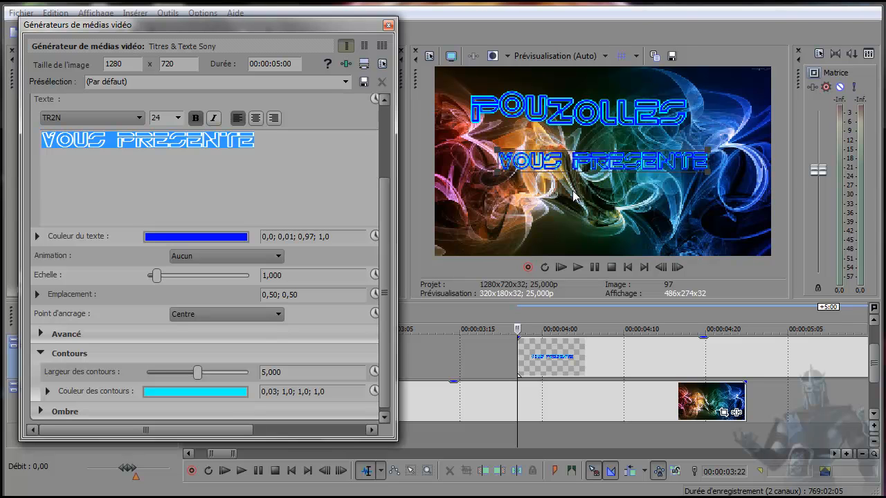
# Move the "vous presente" event to start at 00:00:02:10 and trim its end to match the end of the image event
pyautogui.click(389, 25)
pyautogui.moveTo(654, 360); pyautogui.dragTo(369, 378)
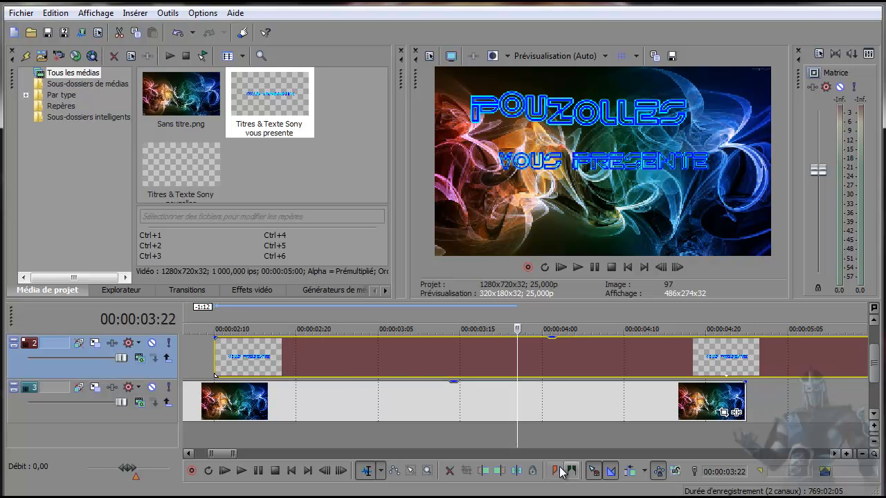
pyautogui.scroll(-4, 526, 407)
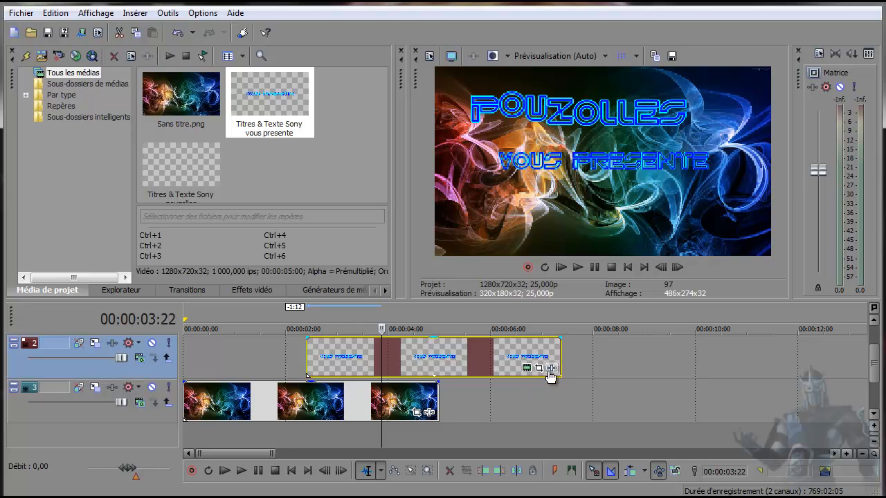
pyautogui.moveTo(558, 355); pyautogui.dragTo(440, 353)
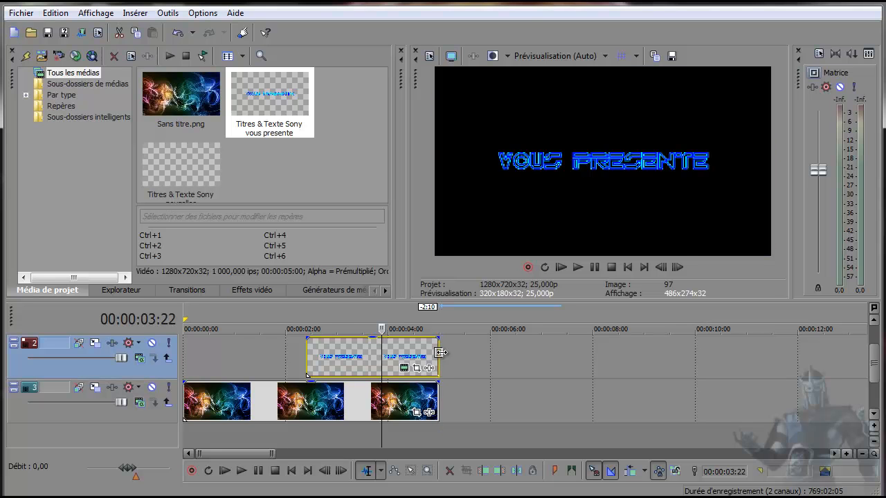
pyautogui.moveTo(441, 353); pyautogui.dragTo(441, 353)
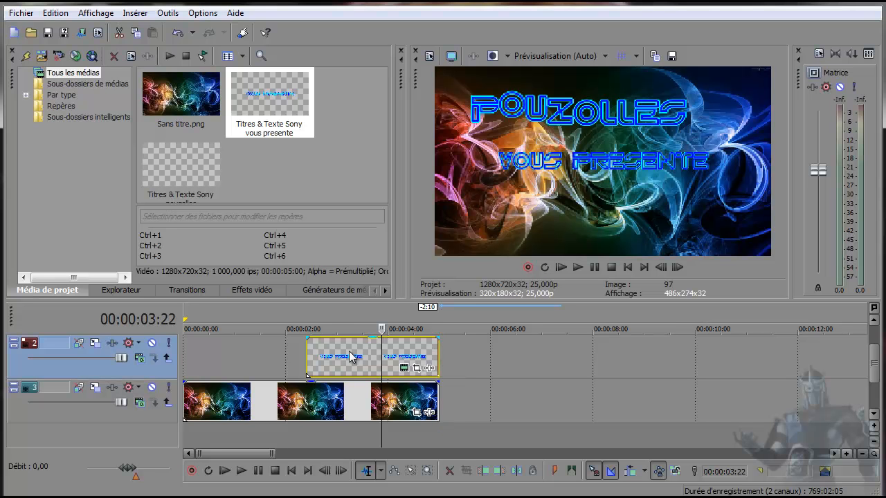
# Play the intro from the beginning to check the timing of the "vous presente" title, and pause it
pyautogui.click(628, 268)
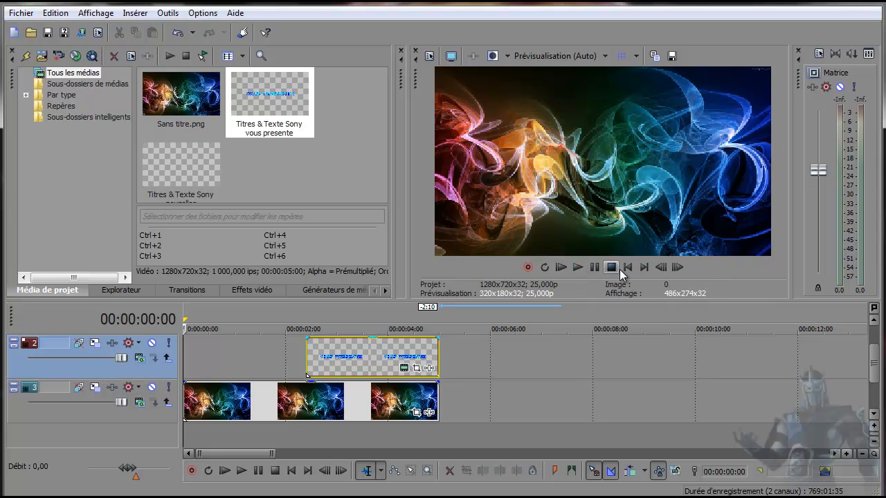
pyautogui.click(579, 267)
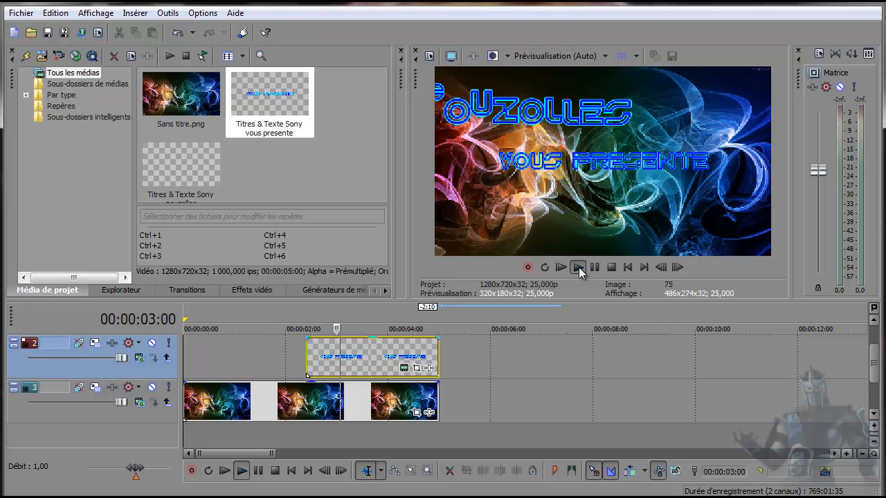
pyautogui.click(594, 267)
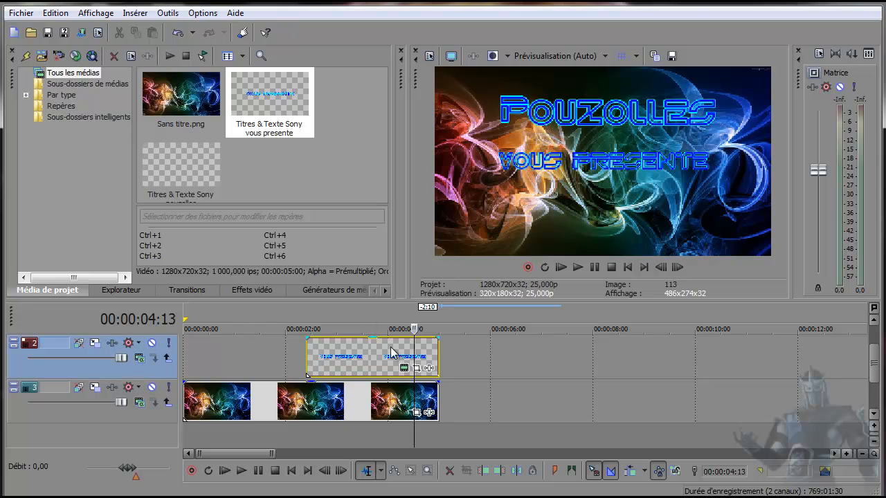
# Apply the Tordre animation to the "vous presente" title and close its settings
pyautogui.click(404, 369)
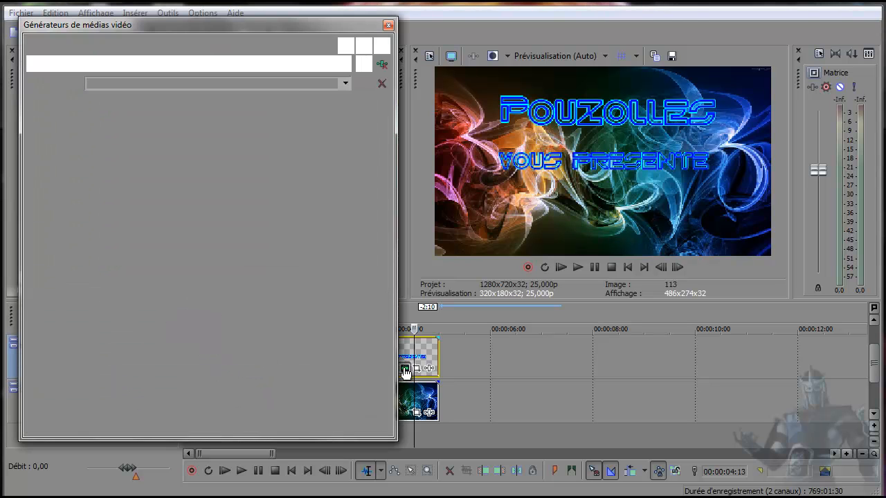
pyautogui.moveTo(329, 25); pyautogui.dragTo(339, 0)
pyautogui.moveTo(277, 149); pyautogui.dragTo(64, 143)
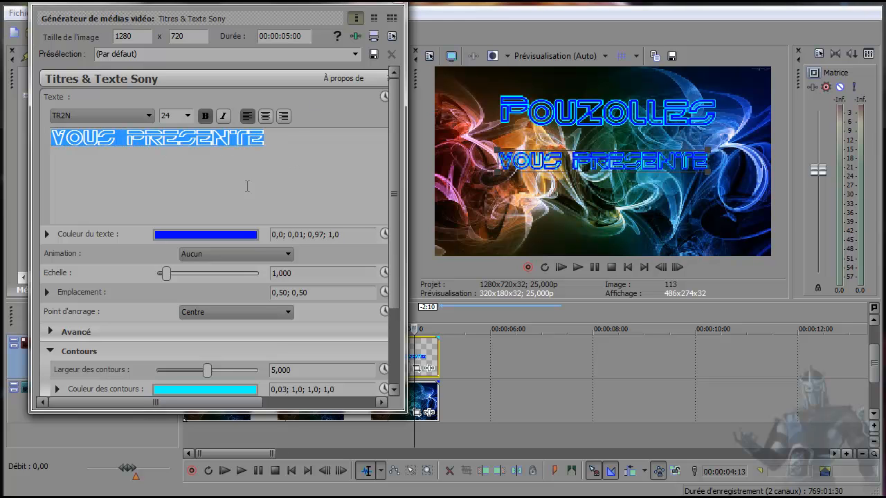
pyautogui.click(287, 255)
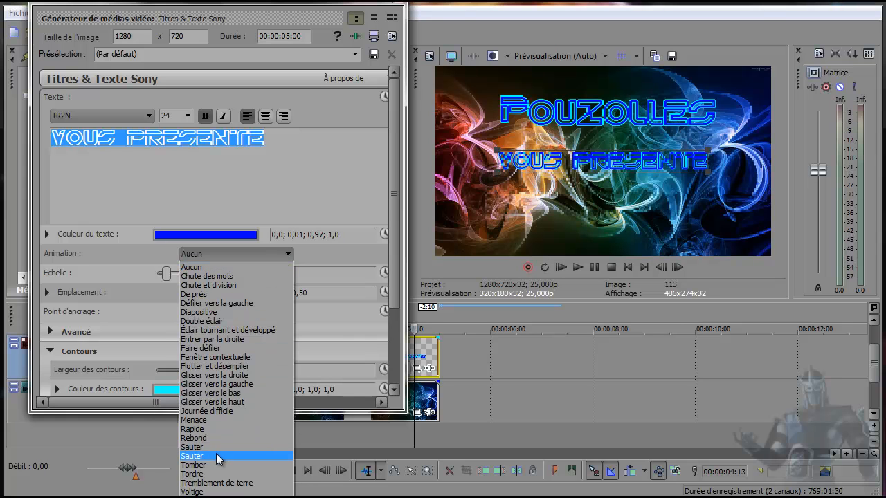
pyautogui.click(194, 474)
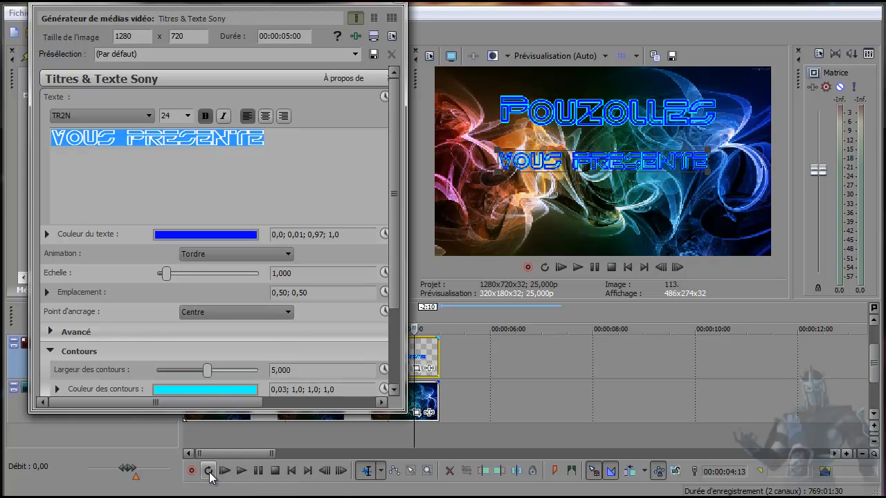
pyautogui.click(396, 4)
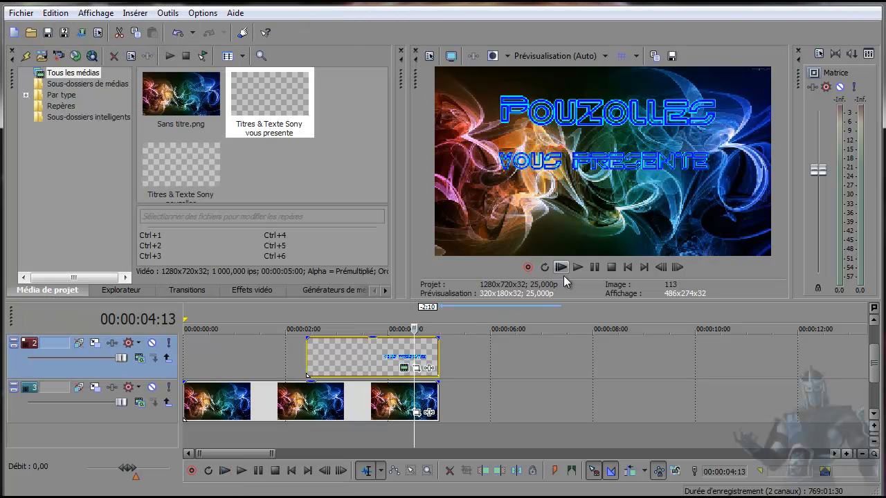
# Play the intro from the beginning to check the animation of the second title, and stop it
pyautogui.click(628, 267)
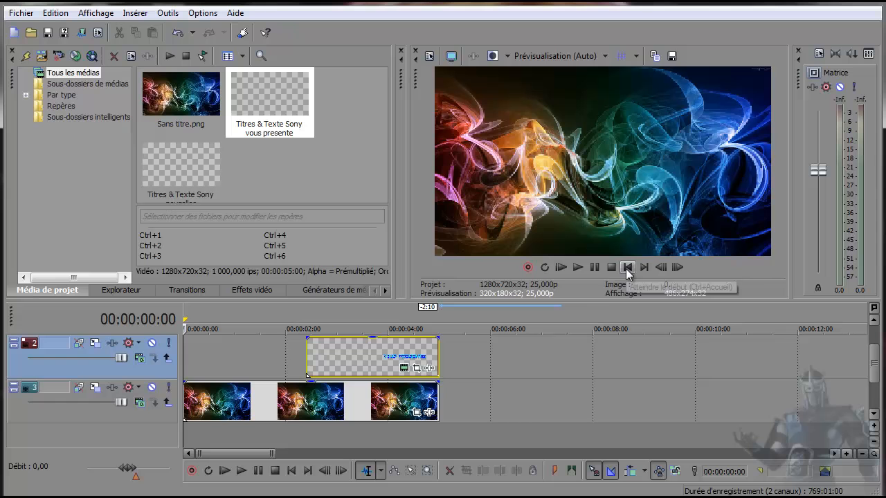
pyautogui.click(575, 268)
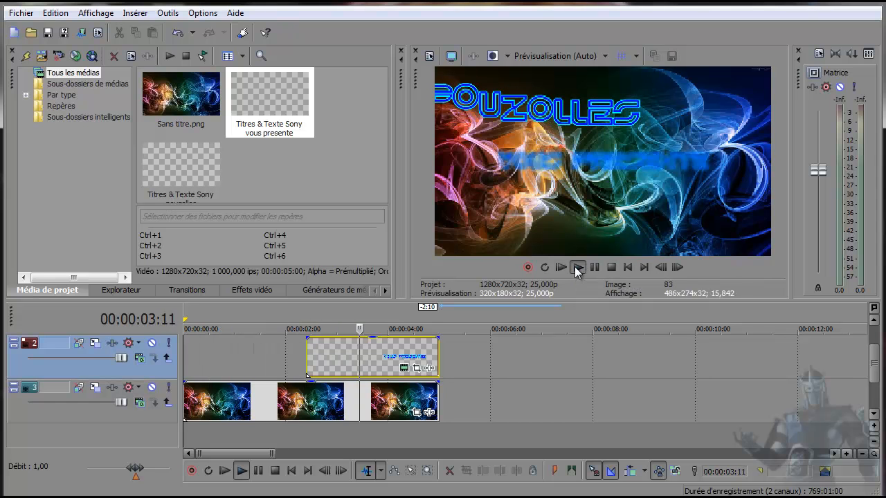
pyautogui.click(608, 267)
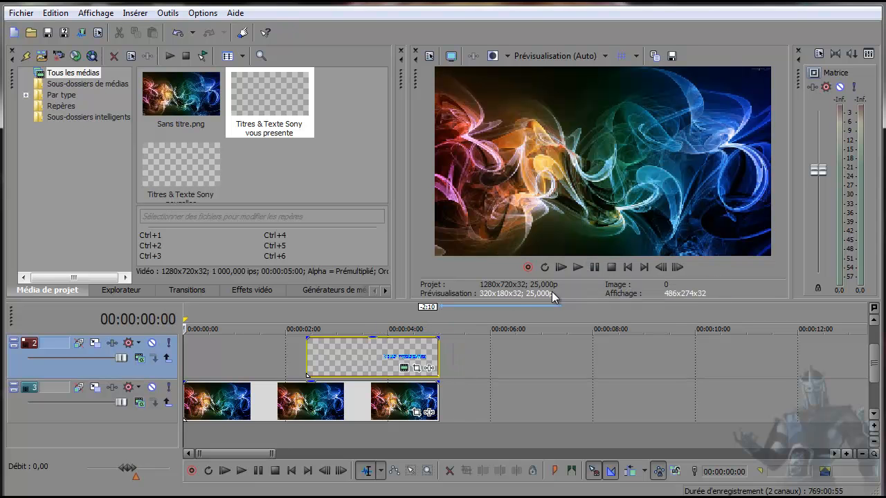
# Move the image event to a new video track below and insert a text media event at the start of the emptied track
pyautogui.moveTo(310, 400); pyautogui.dragTo(307, 436)
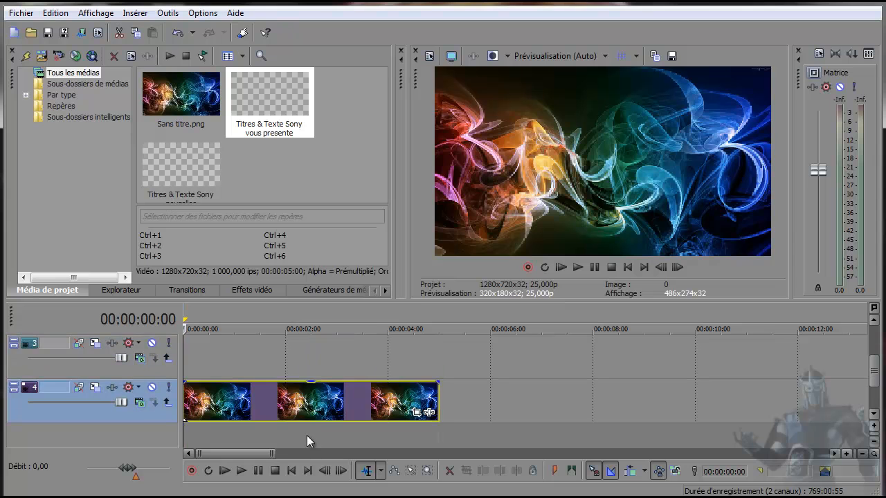
pyautogui.rightClick(222, 372)
pyautogui.click(244, 350)
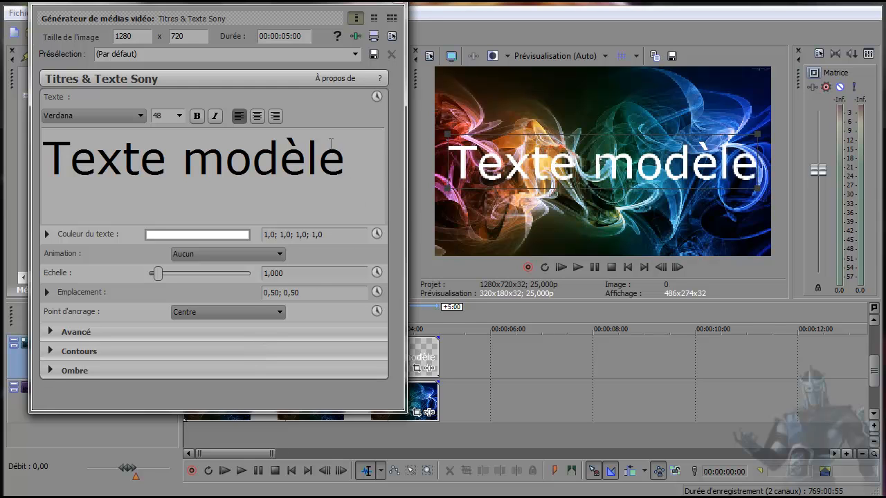
# Replace the sample text of the third title with "sa chaine"
pyautogui.moveTo(351, 158); pyautogui.dragTo(152, 167)
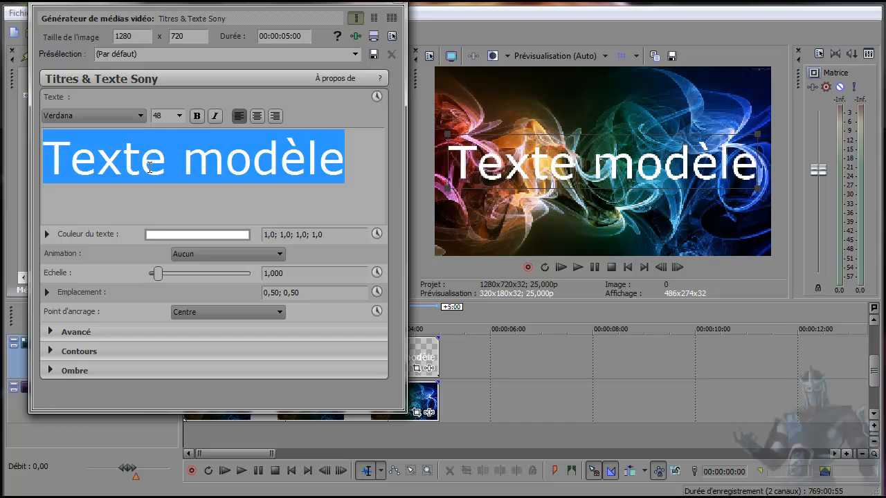
pyautogui.write('sa c')
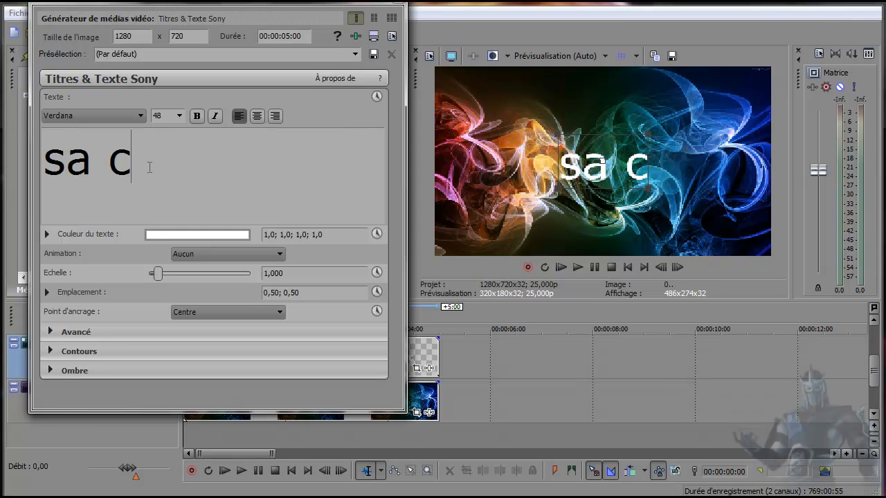
pyautogui.write('haine')
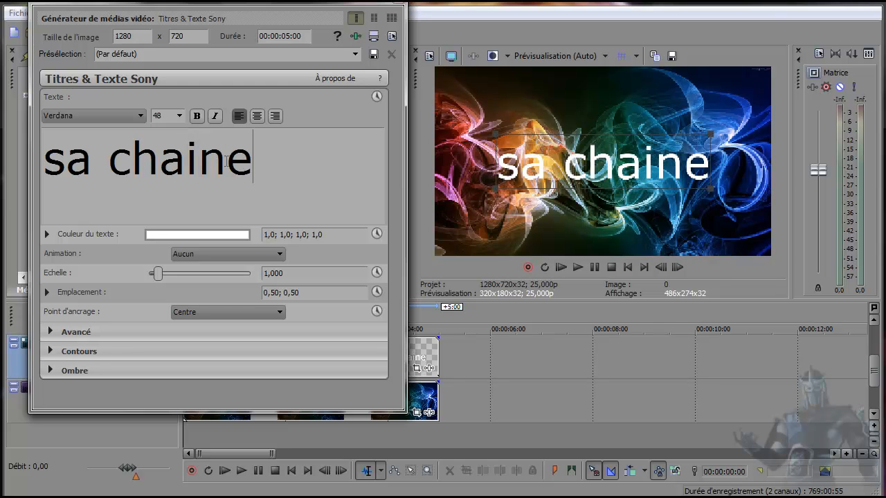
# Set the whole "sa chaine" text to the TR2N font at size 24
pyautogui.hotkey('ctrl', 'a')
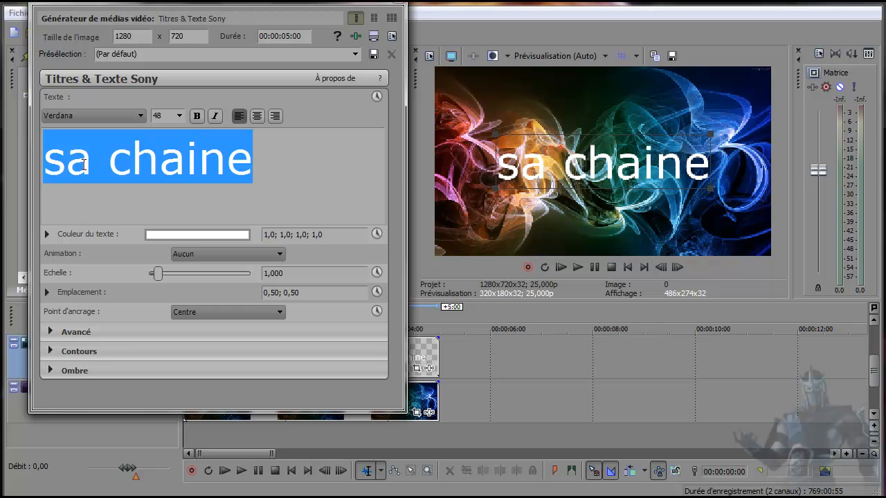
pyautogui.click(181, 116)
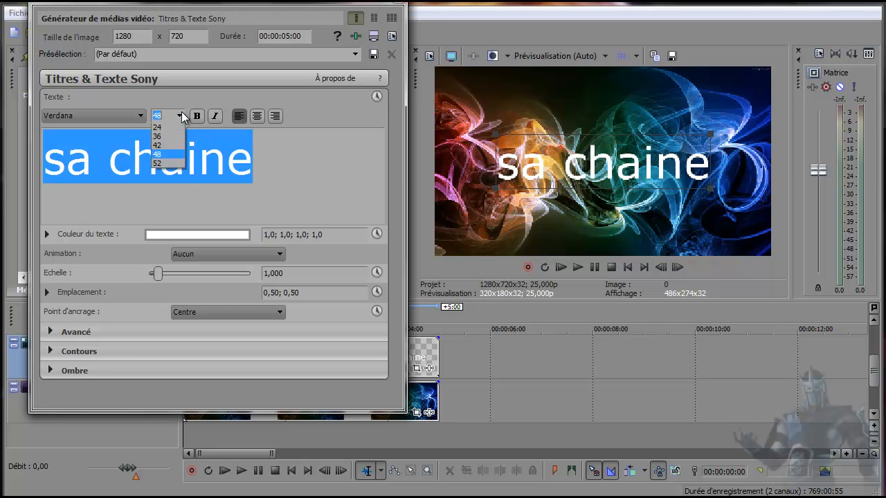
pyautogui.click(165, 200)
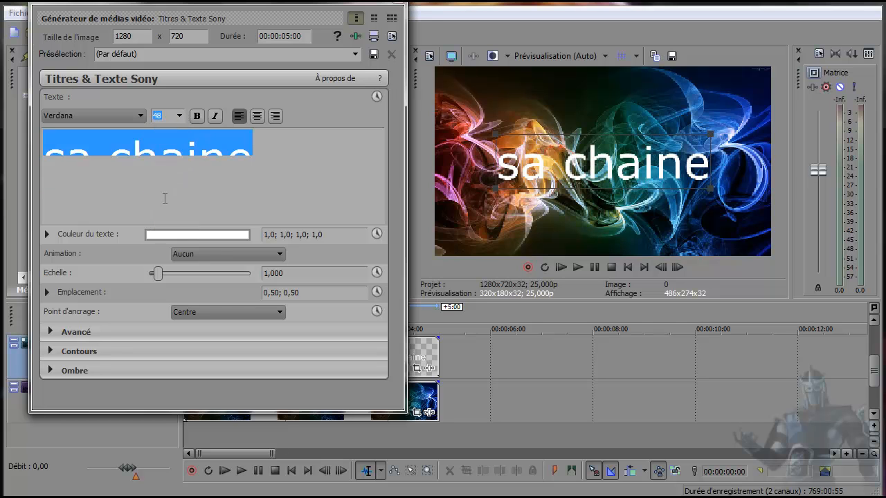
pyautogui.click(88, 116)
pyautogui.click(56, 299)
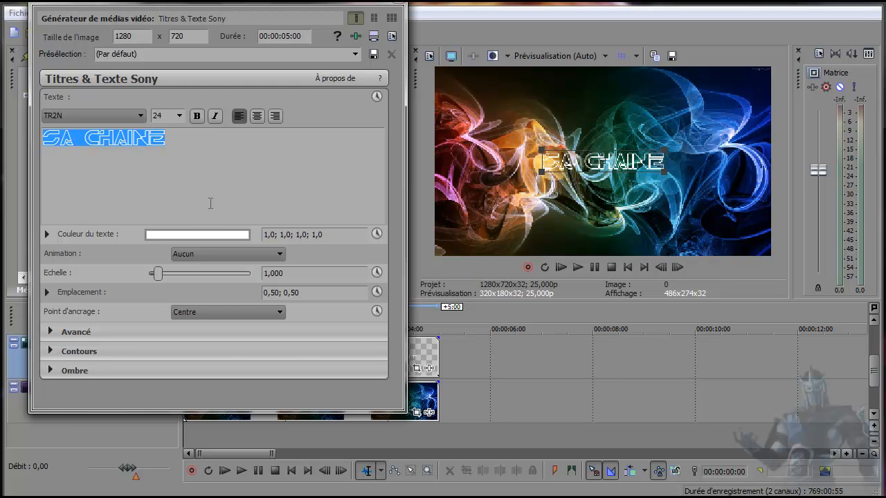
# Set the "sa chaine" text colour to pure blue, about 0,0; 0,01; 0,99; 1,0
pyautogui.click(200, 236)
pyautogui.moveTo(243, 298); pyautogui.dragTo(240, 421)
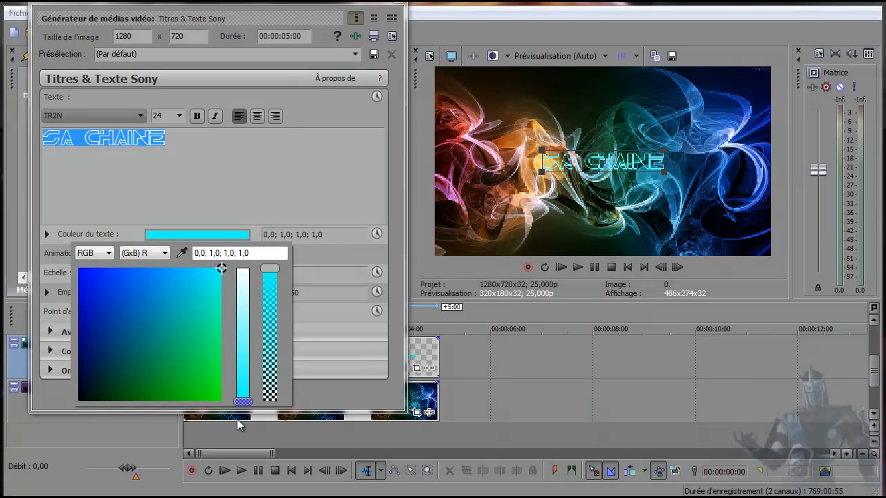
pyautogui.click(84, 275)
pyautogui.click(354, 256)
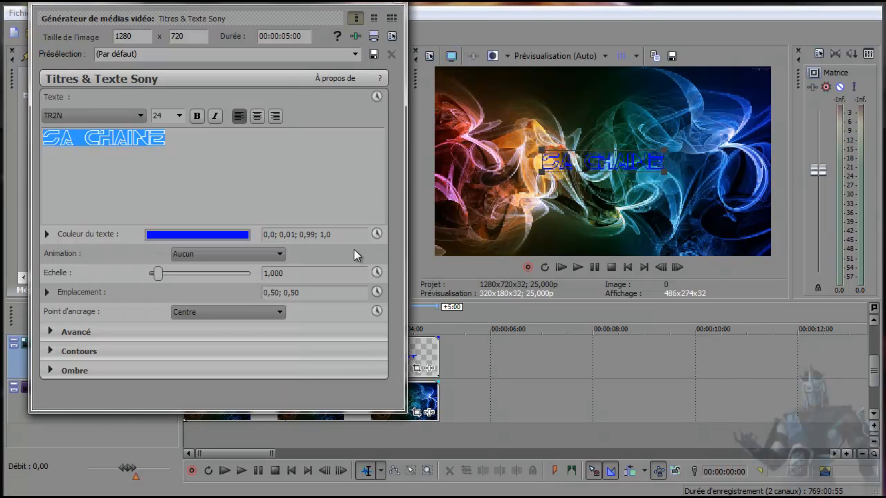
# Give the "sa chaine" title a cyan outline (0,0; 1,0; 1,0; 1,0) with a width of 5 and close its settings
pyautogui.click(49, 353)
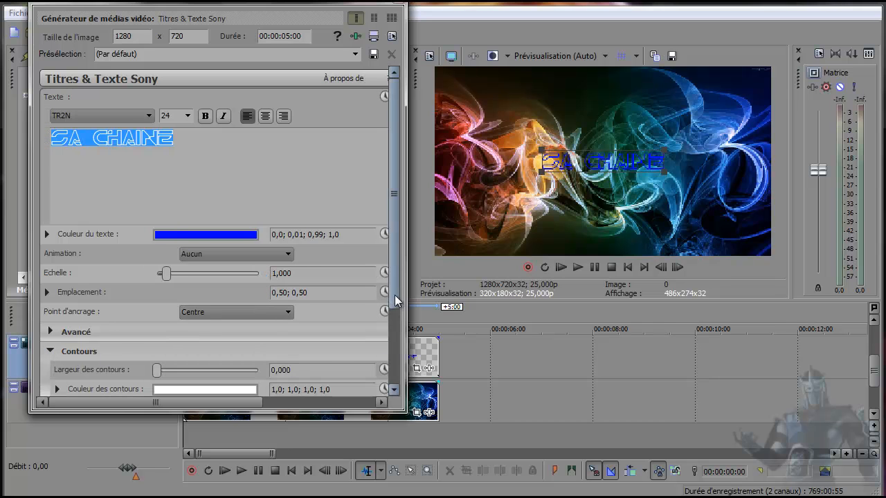
pyautogui.scroll(-2, 397, 300)
pyautogui.moveTo(299, 343); pyautogui.dragTo(250, 347)
pyautogui.write('5')
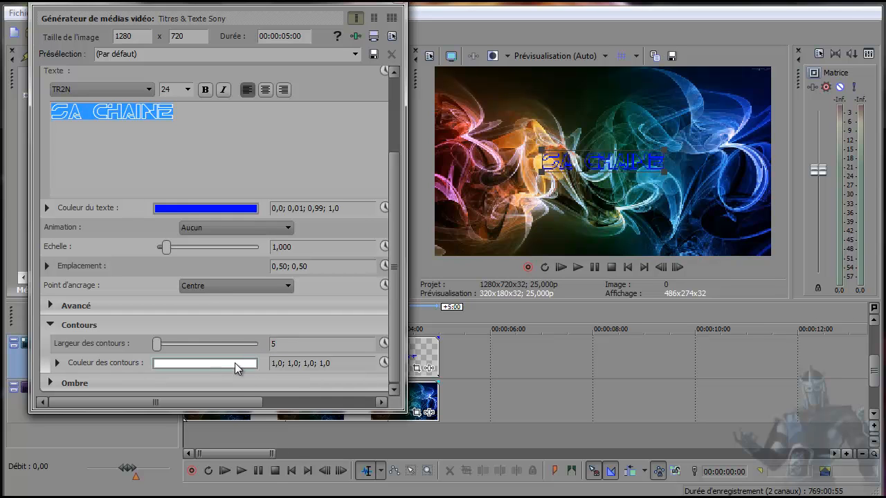
pyautogui.click(216, 364)
pyautogui.moveTo(253, 404); pyautogui.dragTo(252, 497)
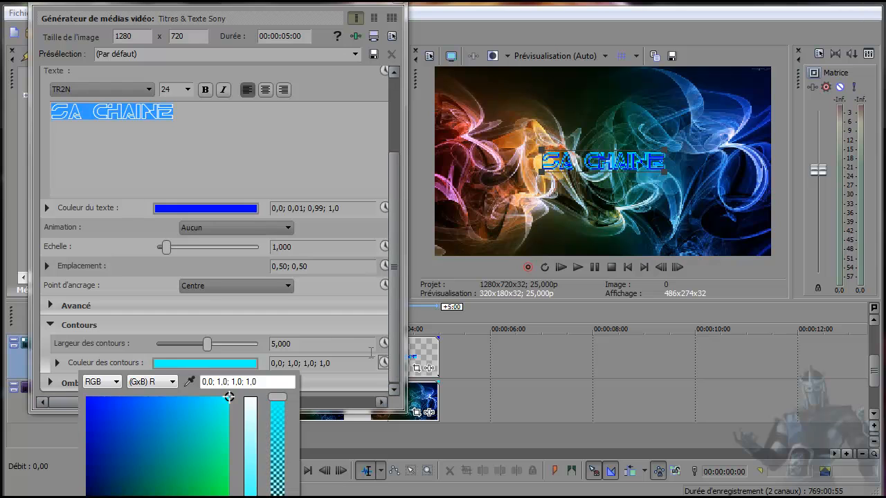
pyautogui.click(267, 331)
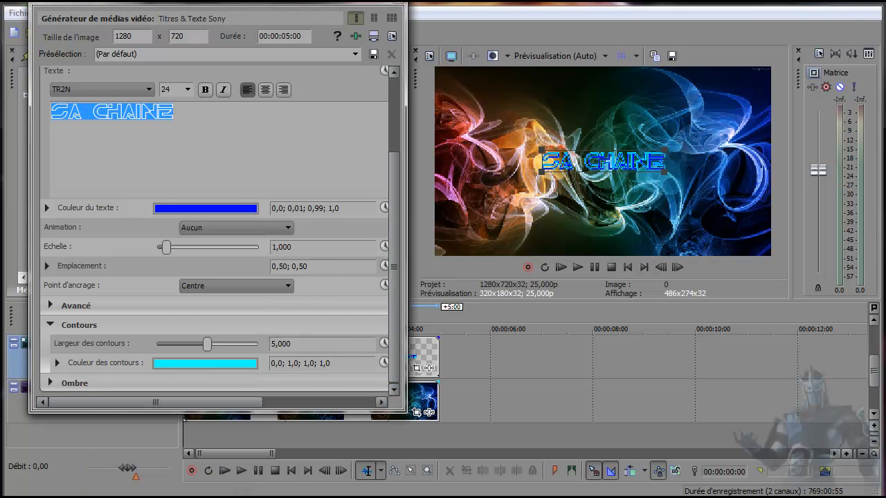
pyautogui.click(400, 5)
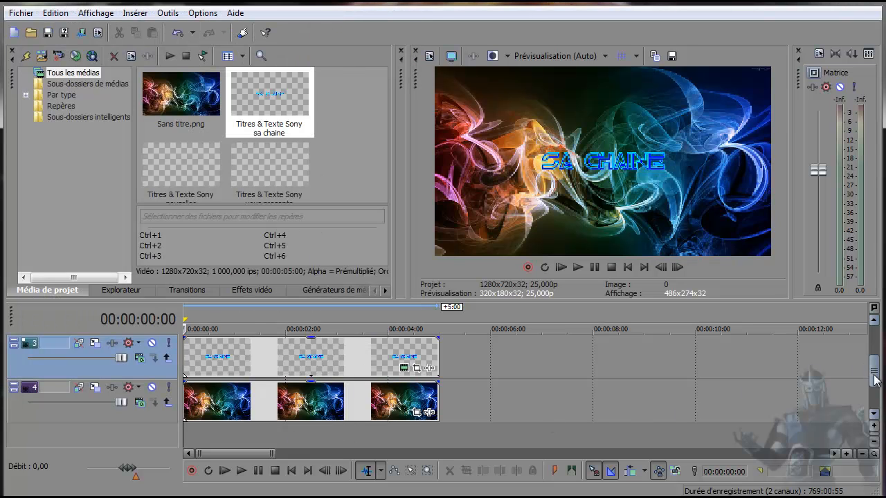
# Trim the start of the "sa chaine" event by 2:10 to align it with the start of the "vous presente" event
pyautogui.moveTo(875, 379); pyautogui.dragTo(877, 375)
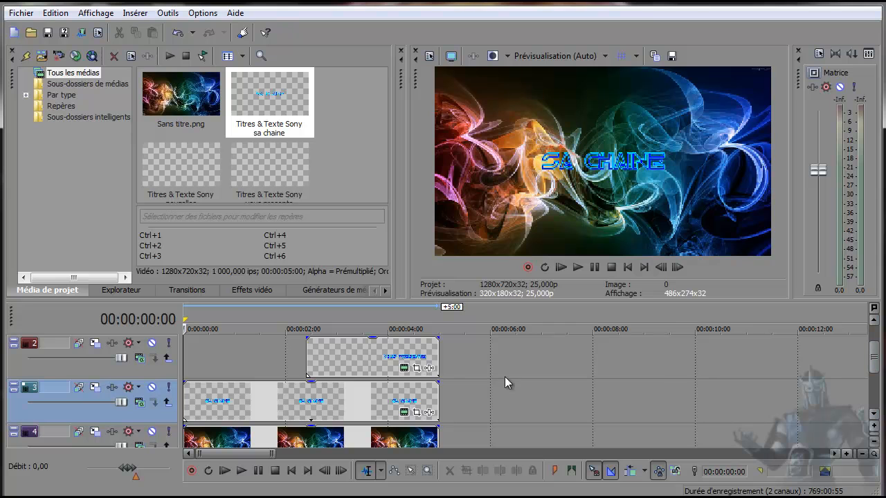
pyautogui.click(186, 398)
pyautogui.moveTo(186, 398); pyautogui.dragTo(309, 399)
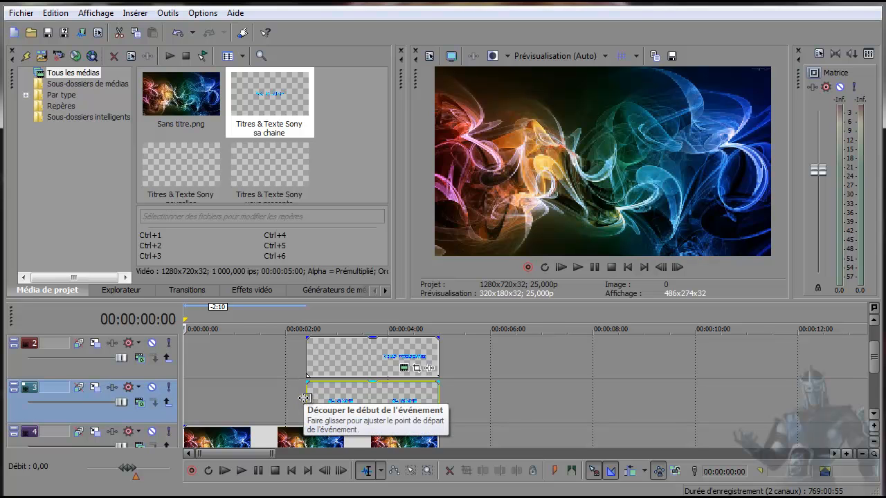
# Play the intro from the beginning to check the timing of the third title, and pause it
pyautogui.click(578, 267)
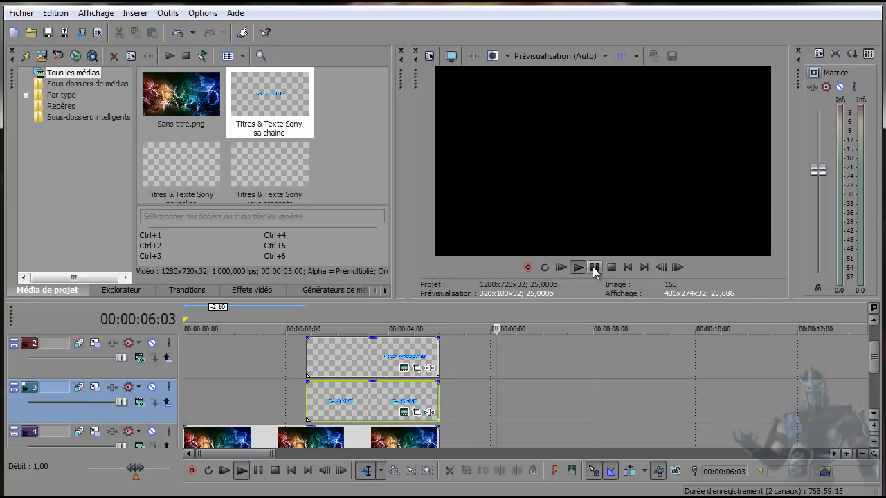
pyautogui.click(595, 267)
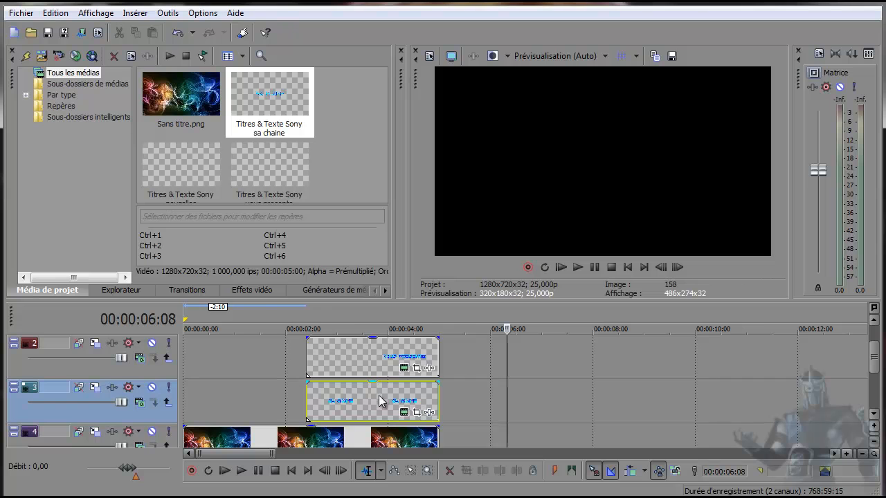
pyautogui.scroll(-3, 387, 405)
pyautogui.scroll(4, 695, 397)
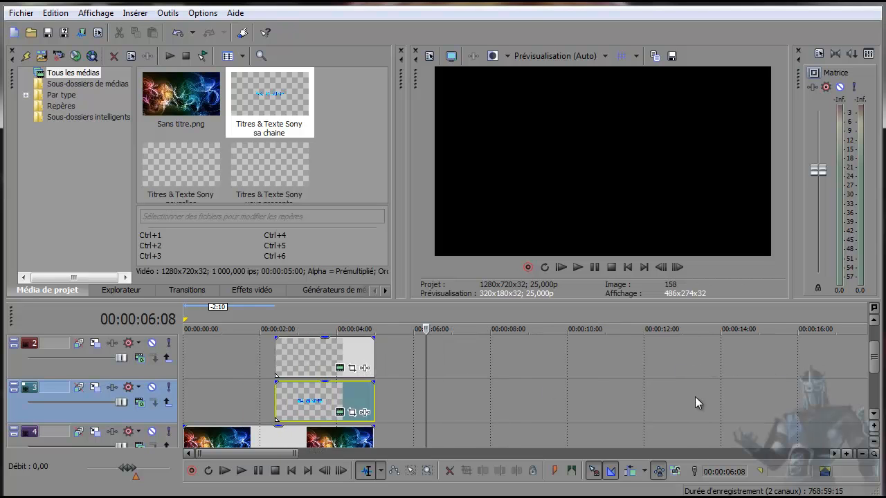
# Place the playhead at 4:06 and move the "sa chaine" title below "vous presente", to about 0,52; 0,32
pyautogui.moveTo(874, 356); pyautogui.dragTo(874, 375)
pyautogui.click(324, 434)
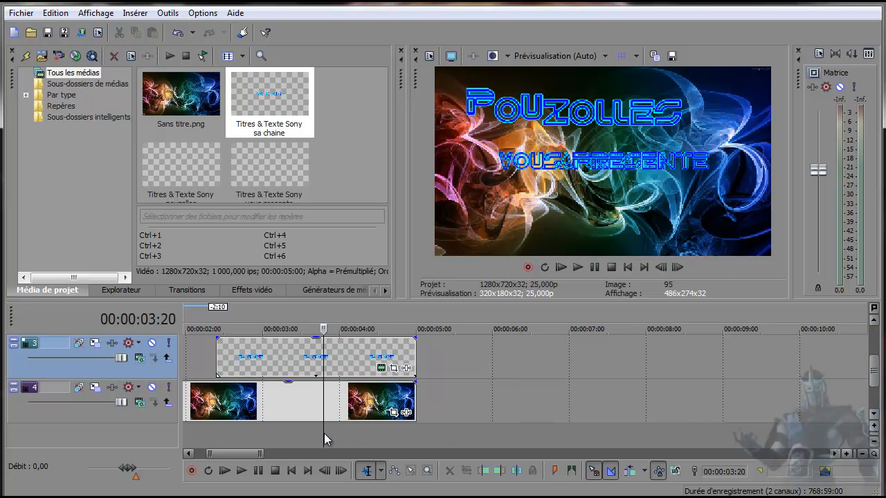
pyautogui.click(358, 360)
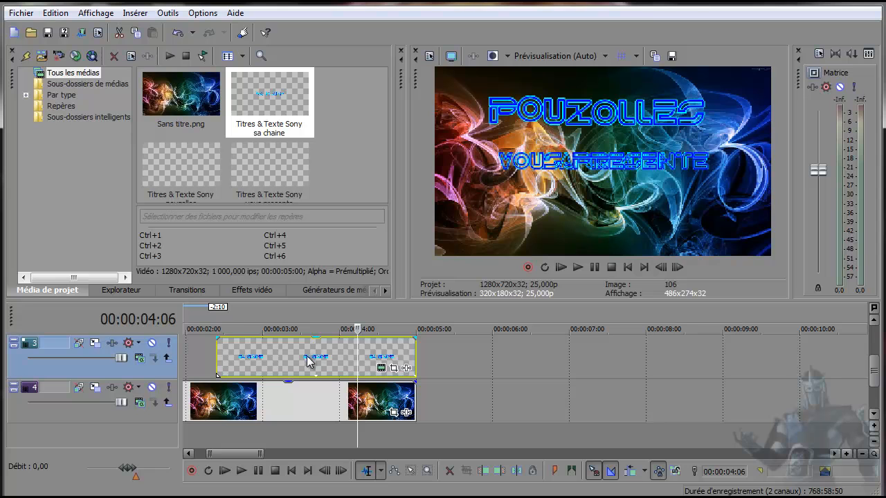
pyautogui.click(380, 367)
pyautogui.moveTo(566, 180); pyautogui.dragTo(586, 198)
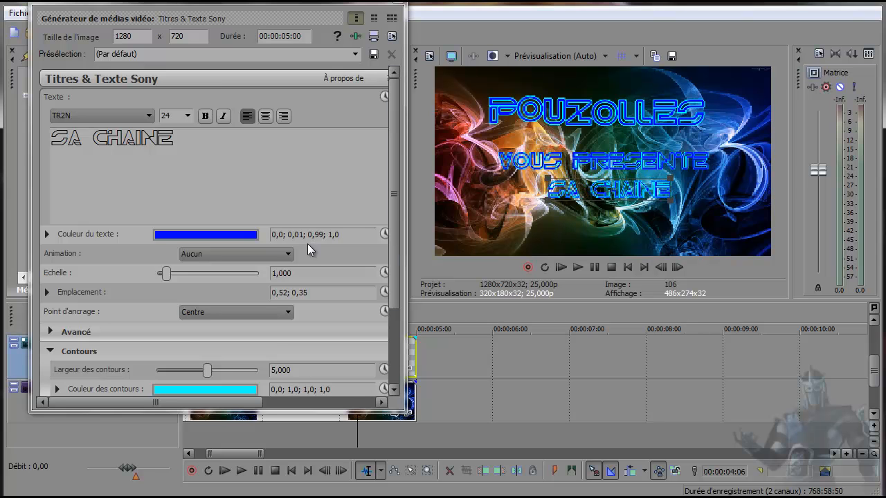
pyautogui.moveTo(612, 181); pyautogui.dragTo(612, 198)
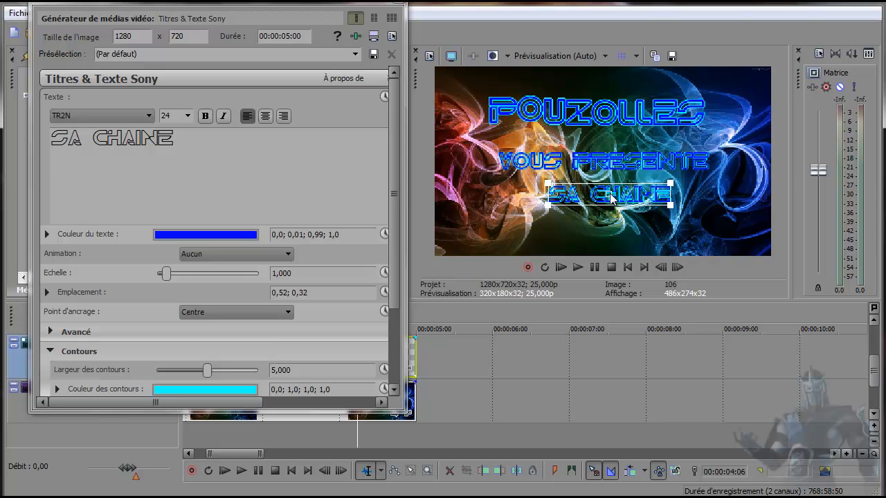
# Apply the Tremblement de terre animation to the "sa chaine" title and preview the intro from the beginning
pyautogui.click(288, 255)
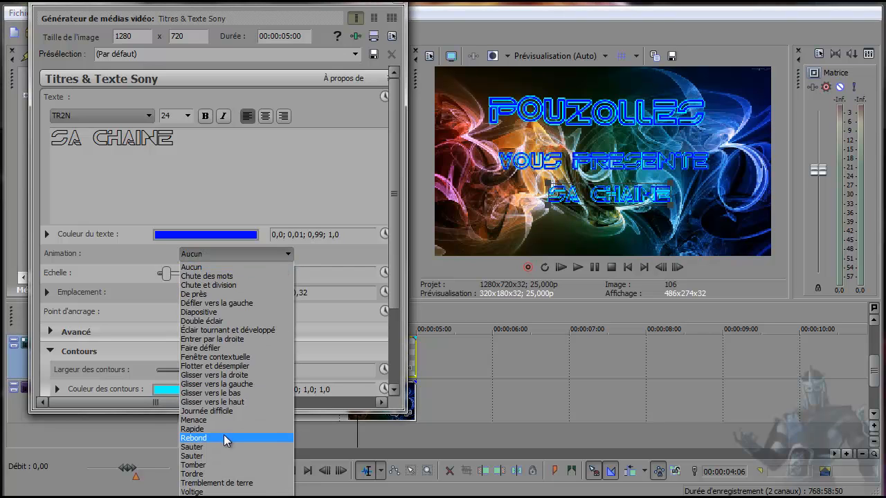
pyautogui.click(225, 483)
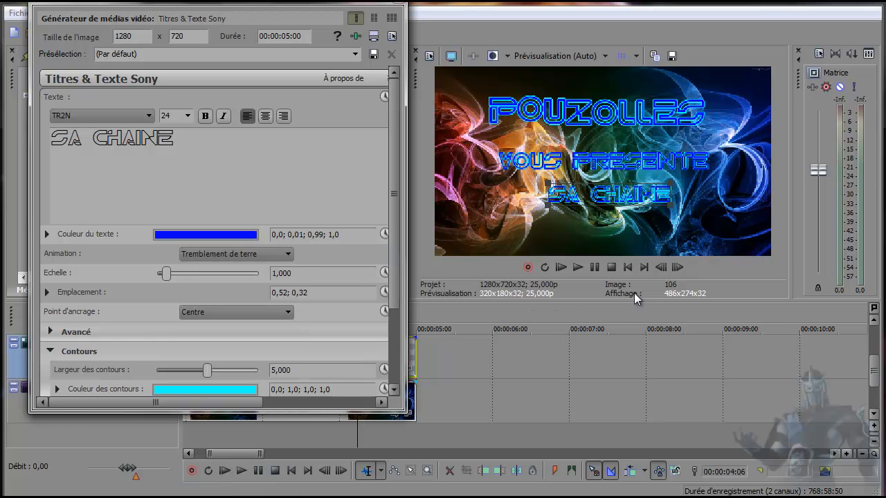
pyautogui.click(579, 270)
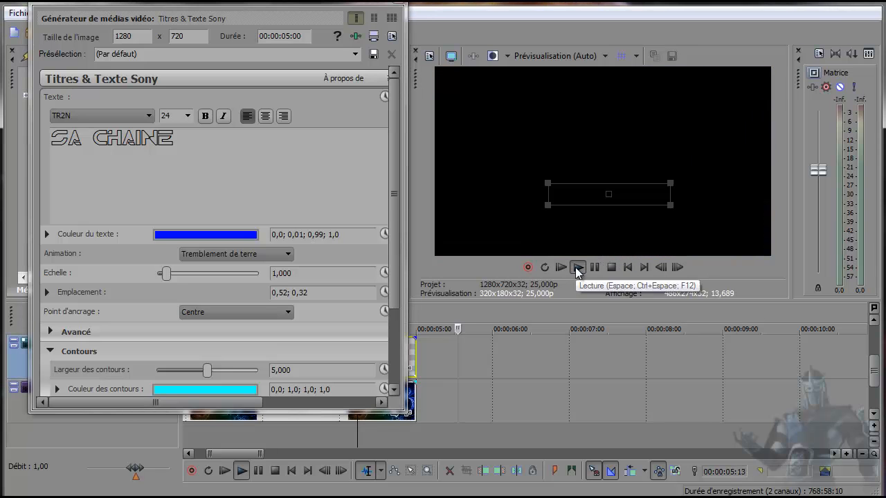
pyautogui.click(627, 269)
pyautogui.click(578, 268)
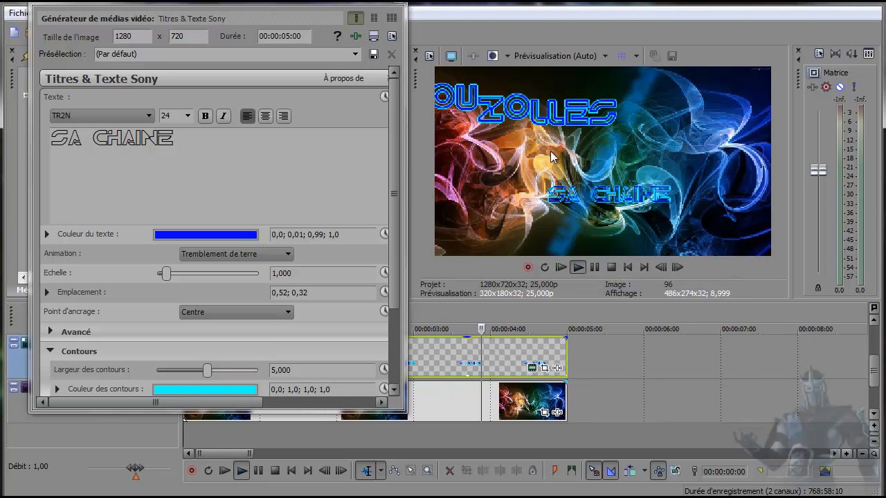
pyautogui.click(613, 268)
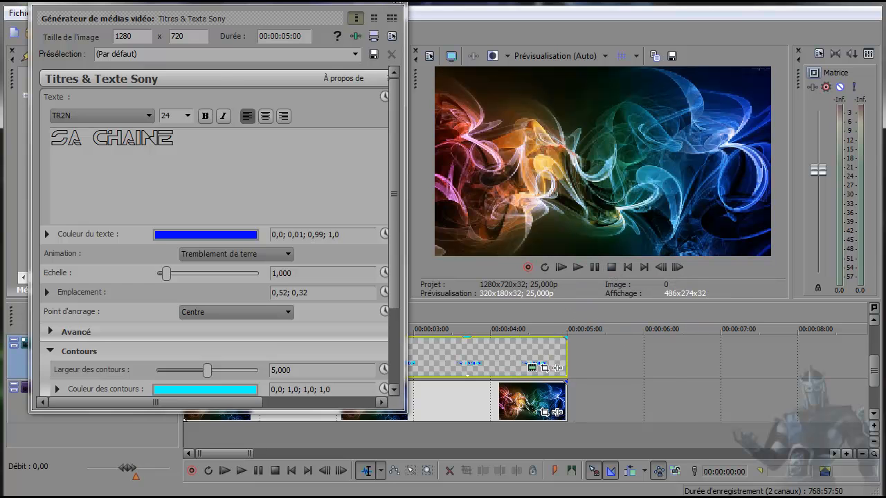
pyautogui.click(398, 4)
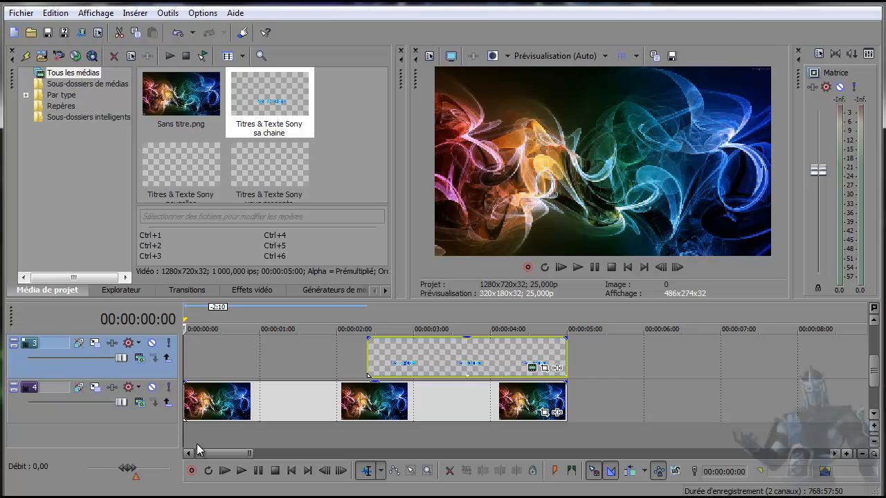
# Step the playhead through the timeline from the start to 3:12 to examine how the three titles appear
pyautogui.click(202, 438)
pyautogui.click(213, 435)
pyautogui.click(223, 434)
pyautogui.click(245, 433)
pyautogui.click(261, 432)
pyautogui.click(284, 432)
pyautogui.click(307, 431)
pyautogui.click(327, 431)
pyautogui.click(347, 431)
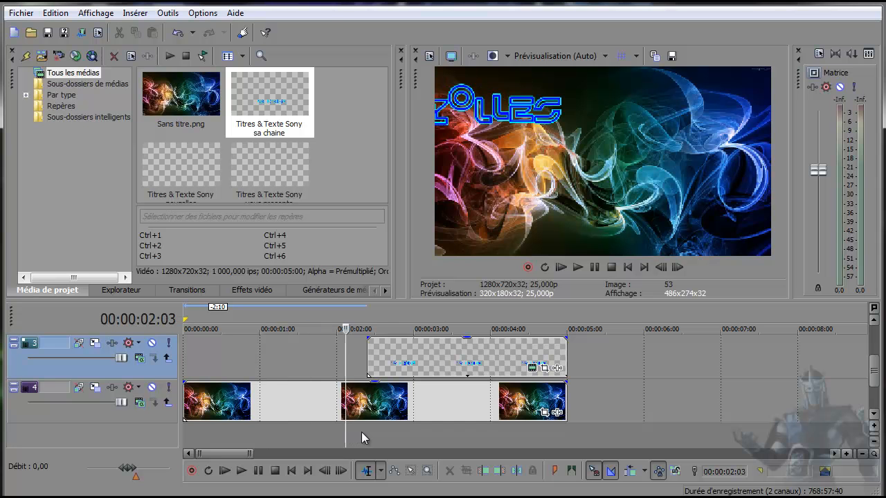
pyautogui.click(368, 432)
pyautogui.click(377, 432)
pyautogui.click(391, 434)
pyautogui.click(402, 433)
pyautogui.click(409, 433)
pyautogui.click(420, 435)
pyautogui.click(435, 436)
pyautogui.click(450, 436)
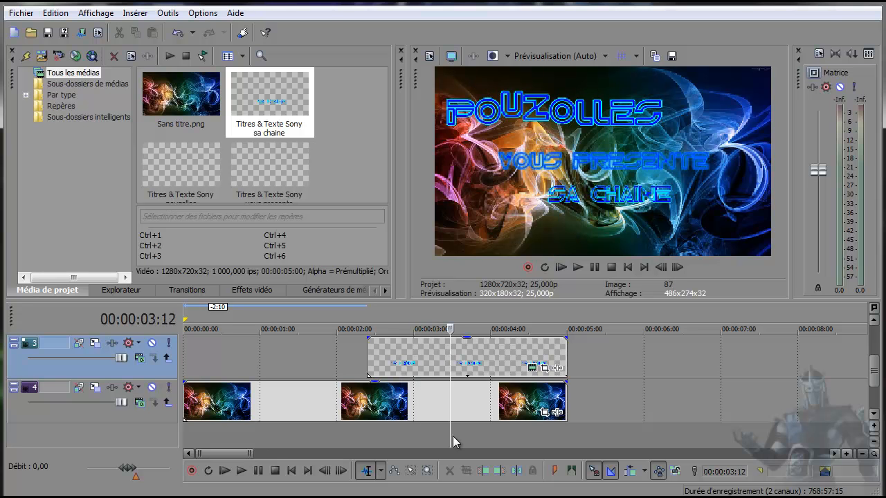
# Play the intro from 3:12, pause it, and return the playhead to 0:06 near the start
pyautogui.click(578, 267)
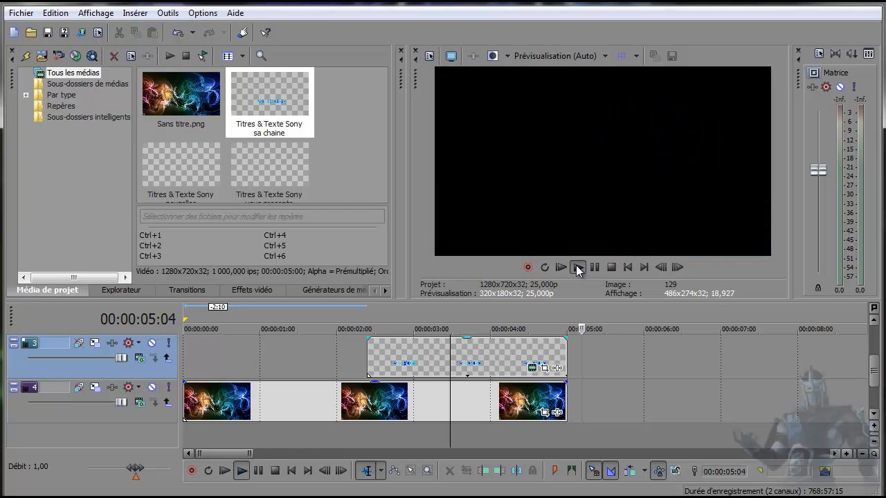
pyautogui.click(595, 267)
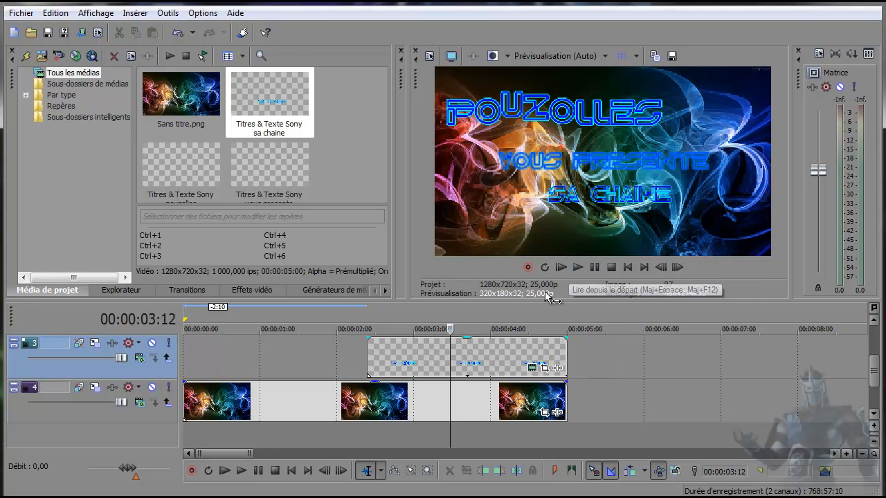
pyautogui.click(202, 440)
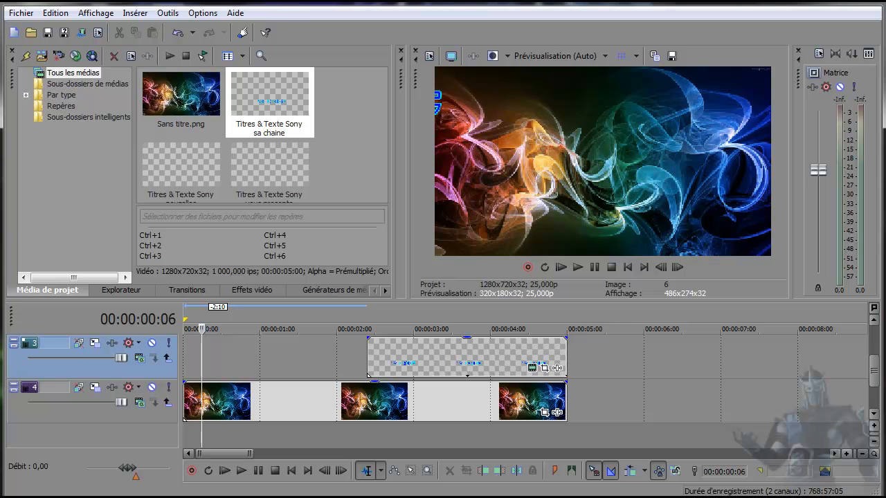
# Switch to the browser to view the YouTube channel page, and return to Vegas Pro
pyautogui.click(69, 478)
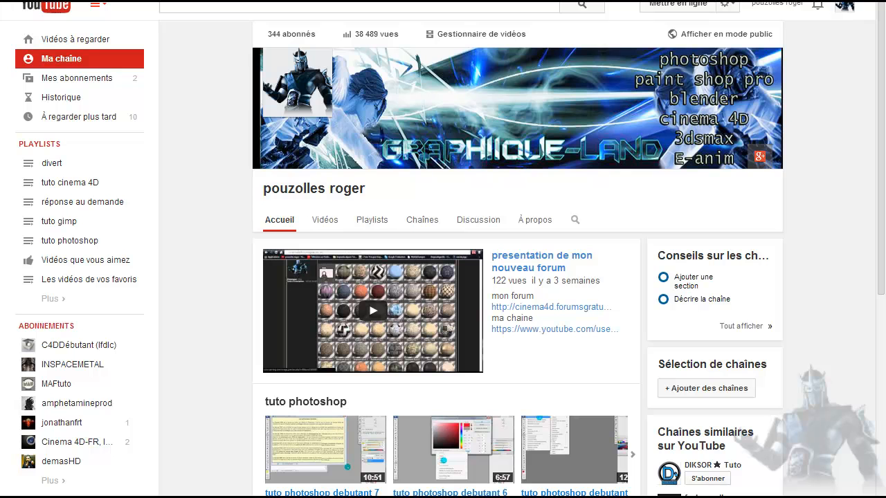
pyautogui.rightClick(211, 1)
pyautogui.click(247, 8)
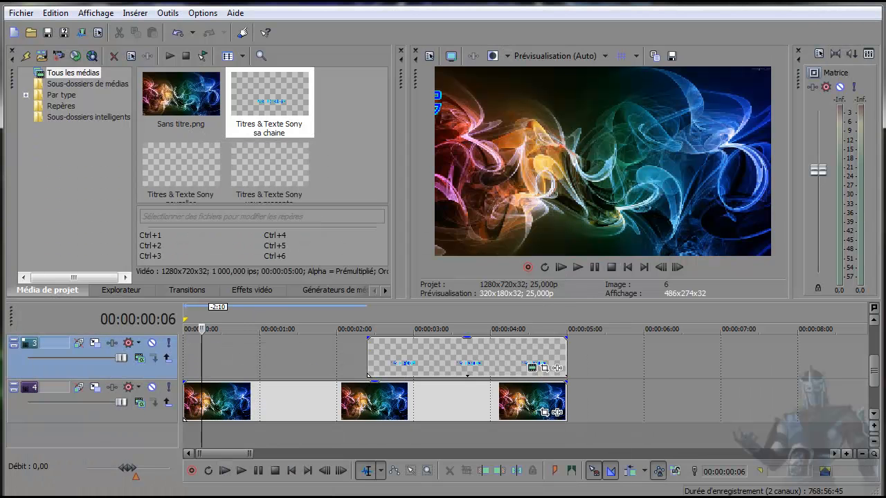
# Add a video track above the background image and insert a text event containing the copied YouTube channel URL
pyautogui.click(288, 411)
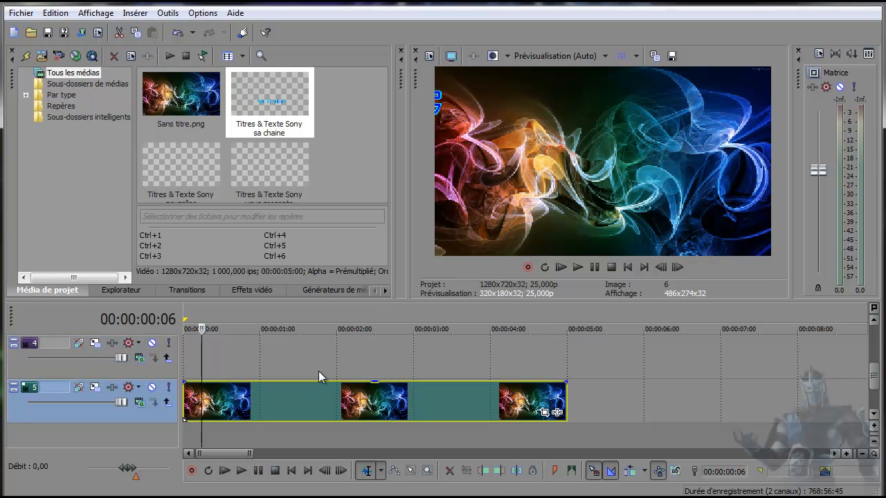
pyautogui.rightClick(326, 346)
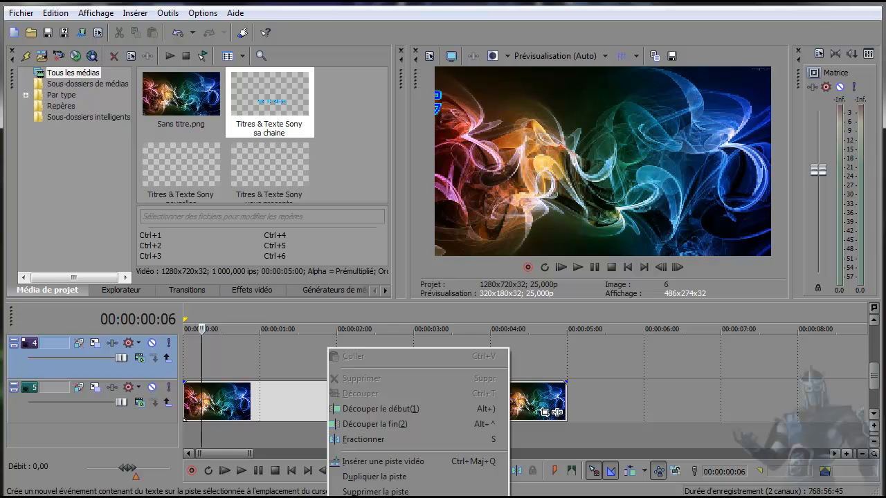
pyautogui.click(370, 497)
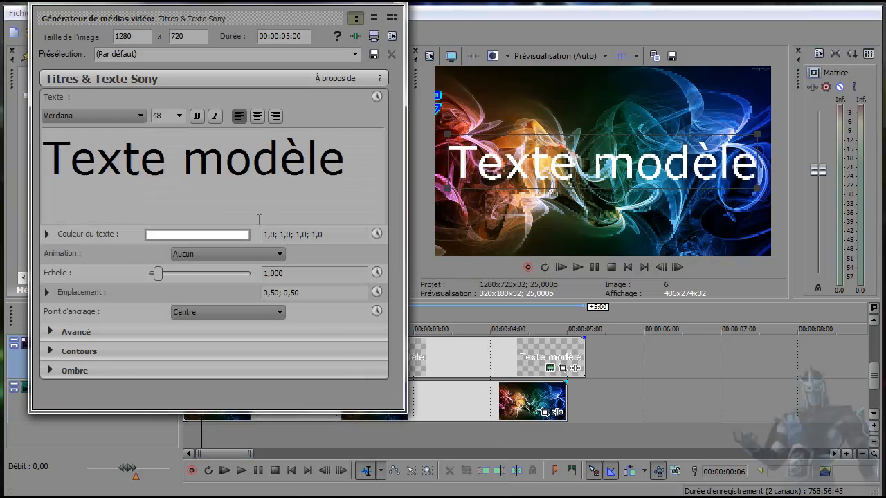
pyautogui.moveTo(357, 160); pyautogui.dragTo(128, 161)
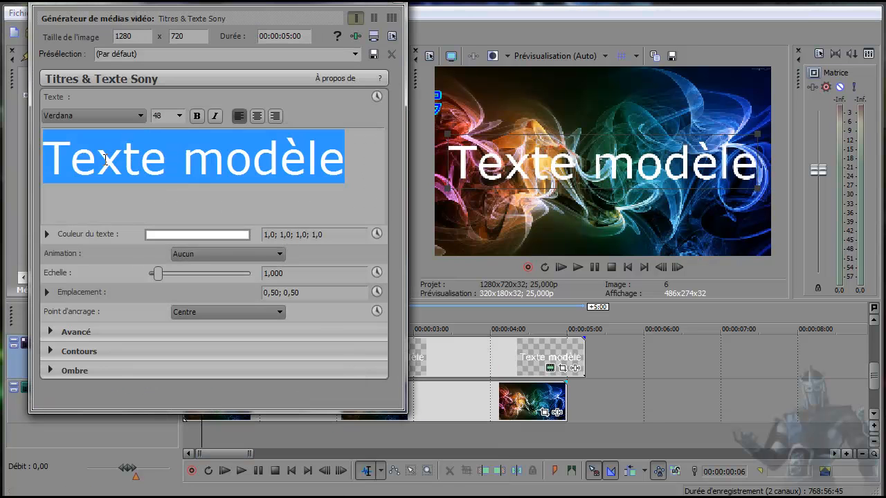
pyautogui.rightClick(104, 157)
pyautogui.click(131, 195)
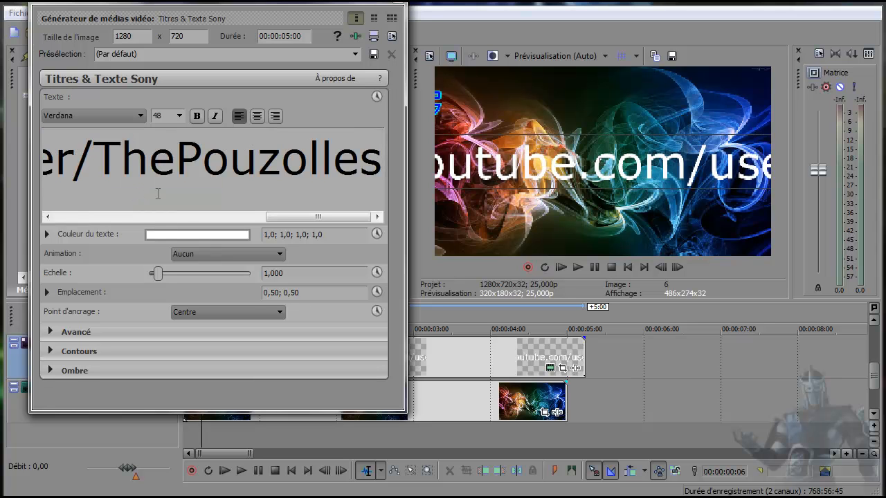
# Set the font size of the whole channel URL text to 16
pyautogui.click(179, 116)
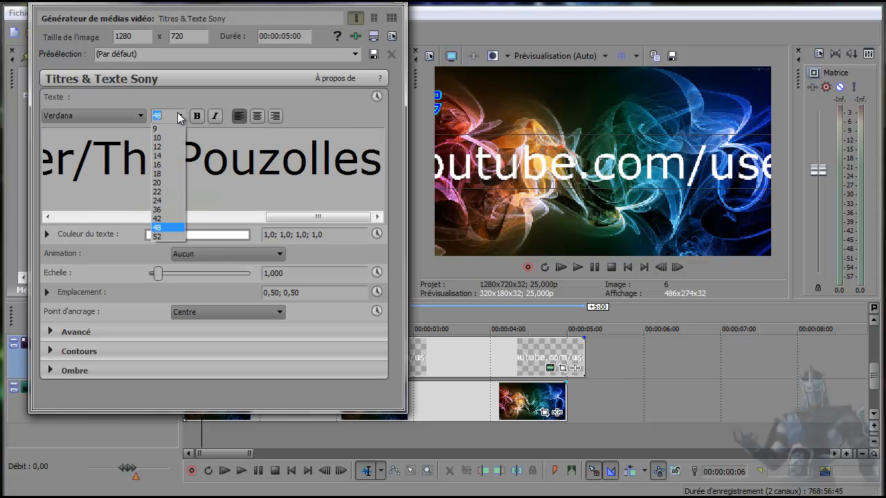
pyautogui.click(170, 140)
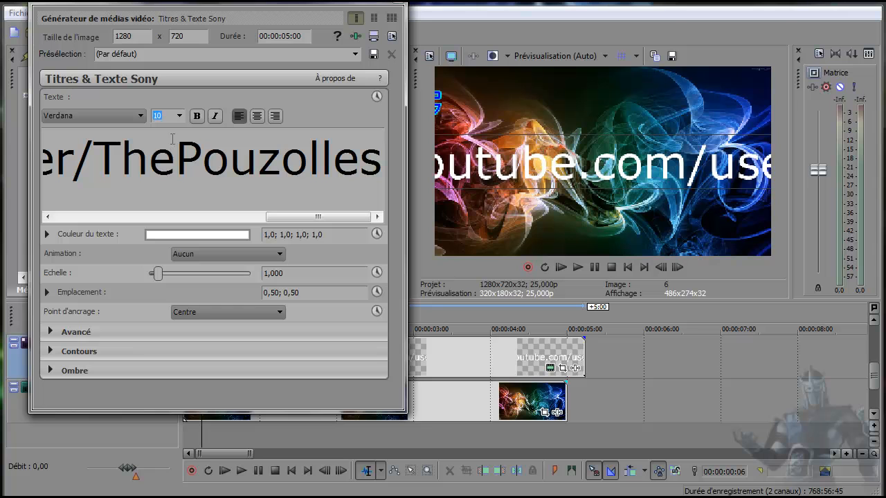
pyautogui.moveTo(379, 161); pyautogui.dragTo(31, 158)
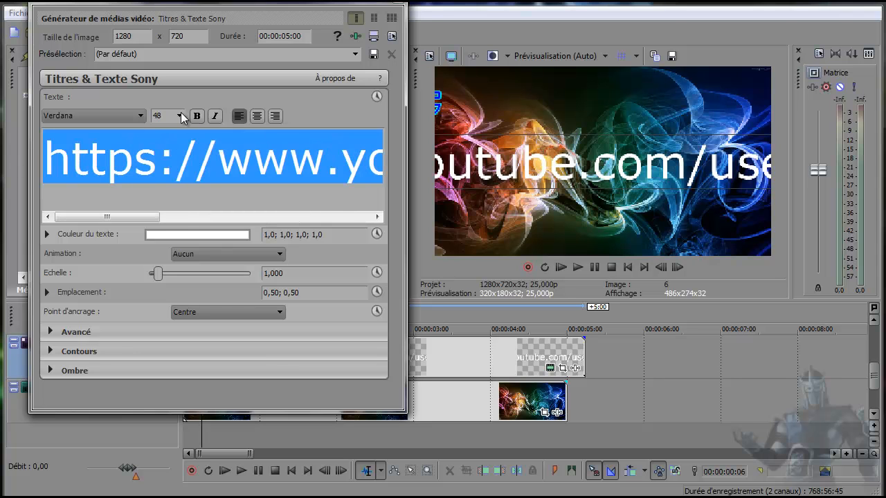
pyautogui.click(181, 118)
pyautogui.click(165, 164)
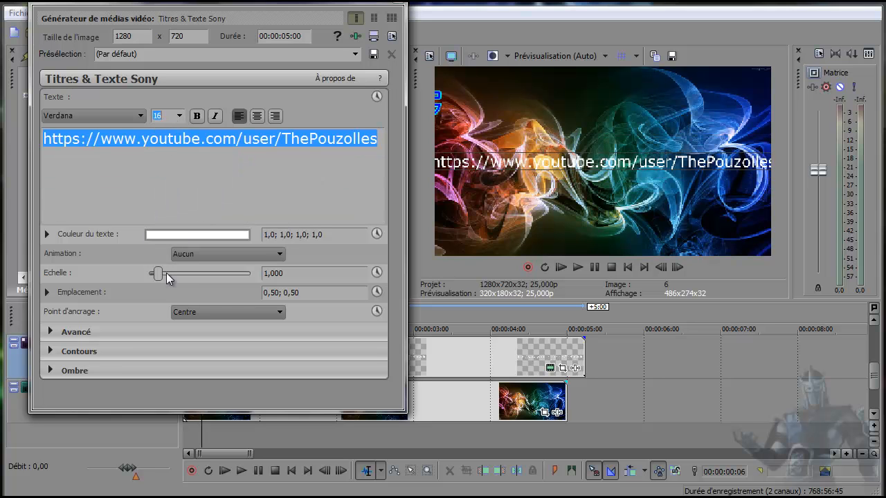
# Scale the URL title to 0,706, place it at the bottom centre of the frame at 0,50; 0,05, and close its settings
pyautogui.moveTo(159, 276); pyautogui.dragTo(156, 278)
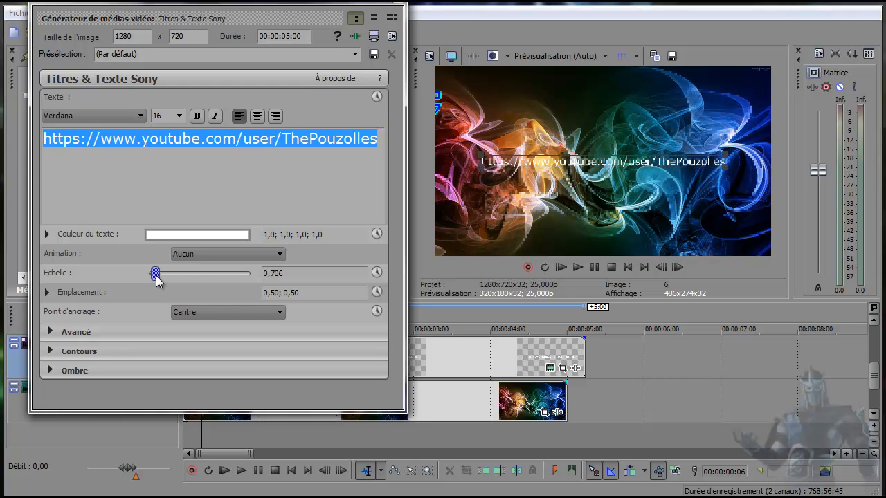
pyautogui.moveTo(602, 170); pyautogui.dragTo(607, 250)
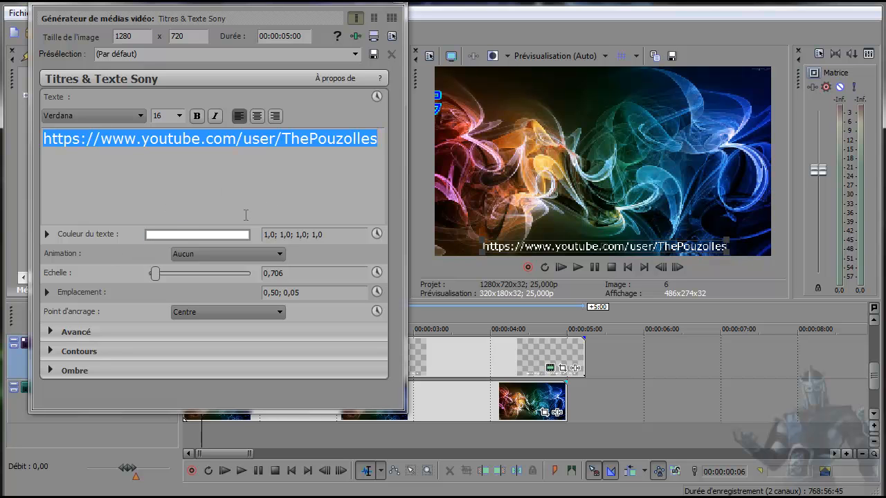
pyautogui.click(399, 9)
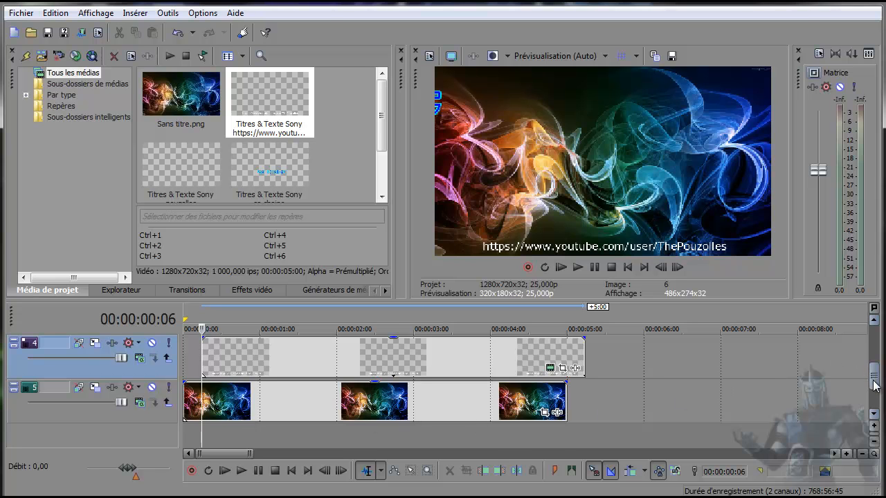
# Trim both ends of the URL title event to match the "sa chaine" event's start and end
pyautogui.scroll(1, 874, 385)
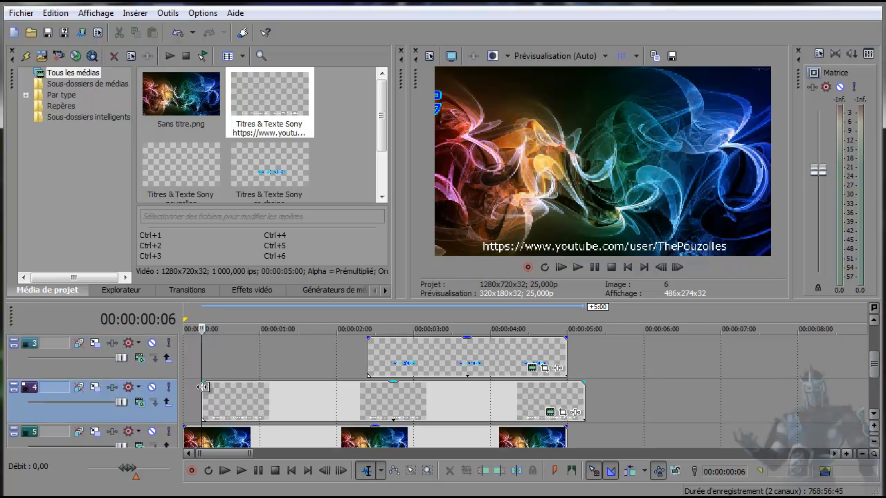
pyautogui.moveTo(203, 388); pyautogui.dragTo(368, 396)
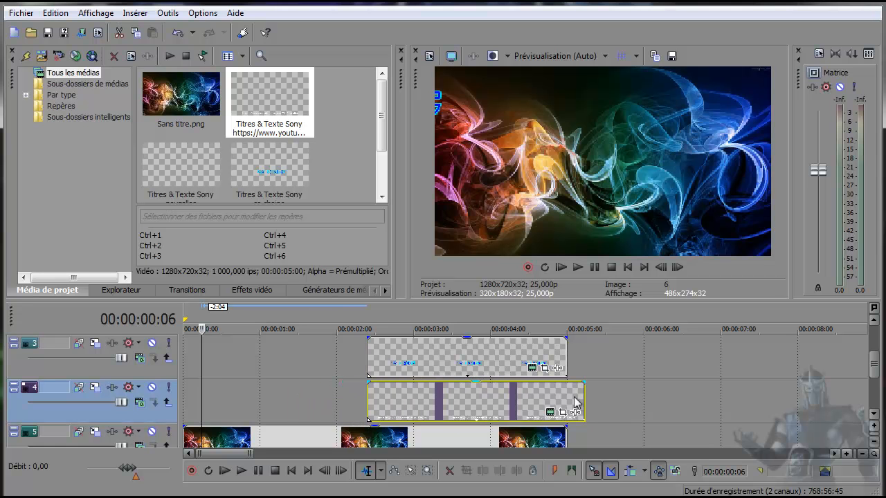
pyautogui.moveTo(585, 401); pyautogui.dragTo(568, 403)
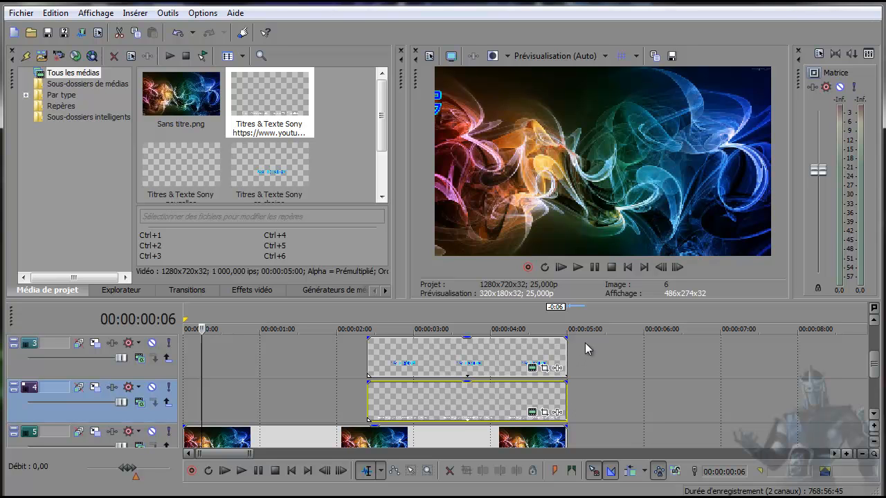
# Extend the four title events and the background image by 3:00 so they all end at 8:00
pyautogui.scroll(-2, 584, 343)
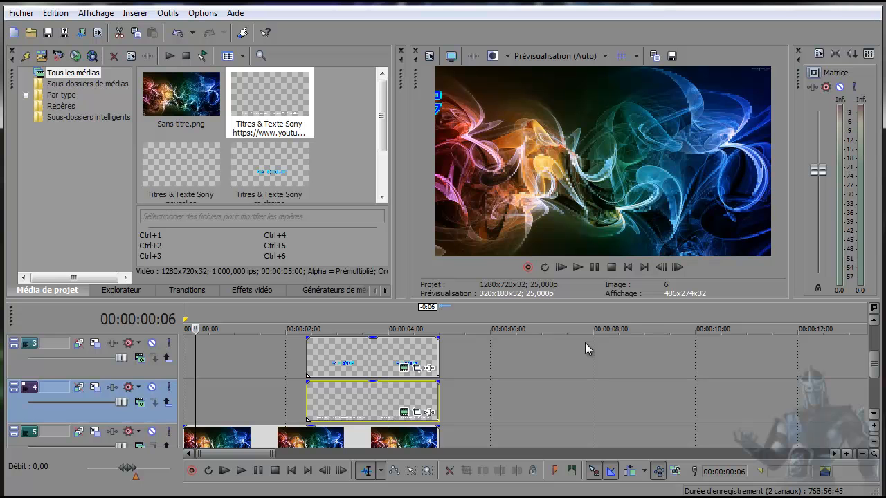
pyautogui.moveTo(536, 299); pyautogui.dragTo(545, 173)
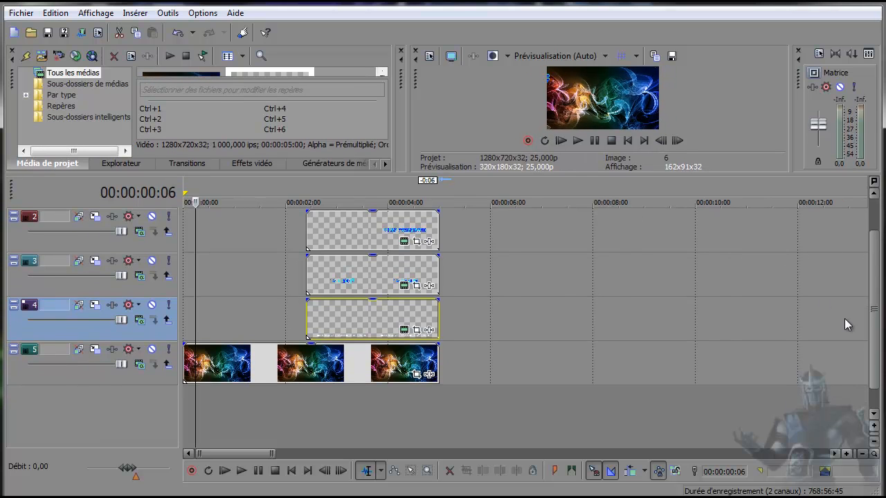
pyautogui.scroll(1, 875, 345)
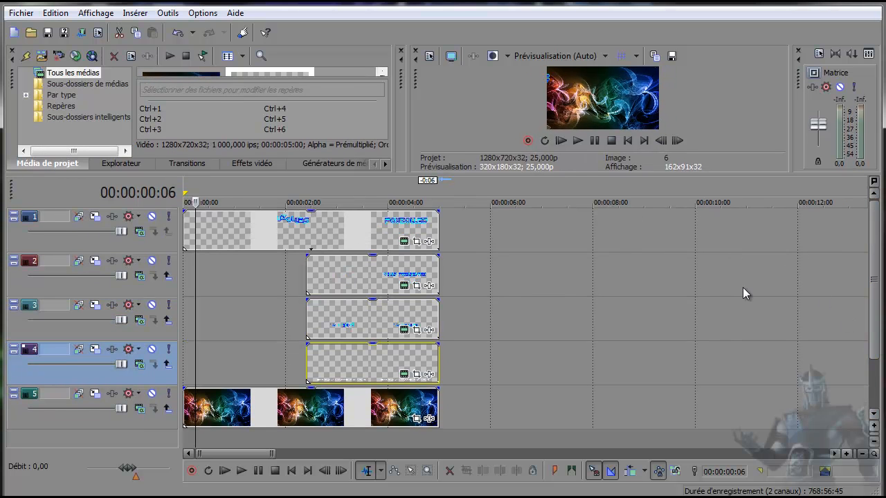
pyautogui.moveTo(438, 230); pyautogui.dragTo(592, 231)
pyautogui.moveTo(439, 277); pyautogui.dragTo(594, 278)
pyautogui.moveTo(438, 320); pyautogui.dragTo(587, 317)
pyautogui.moveTo(438, 364); pyautogui.dragTo(585, 363)
pyautogui.moveTo(438, 418); pyautogui.dragTo(587, 418)
pyautogui.click(464, 366)
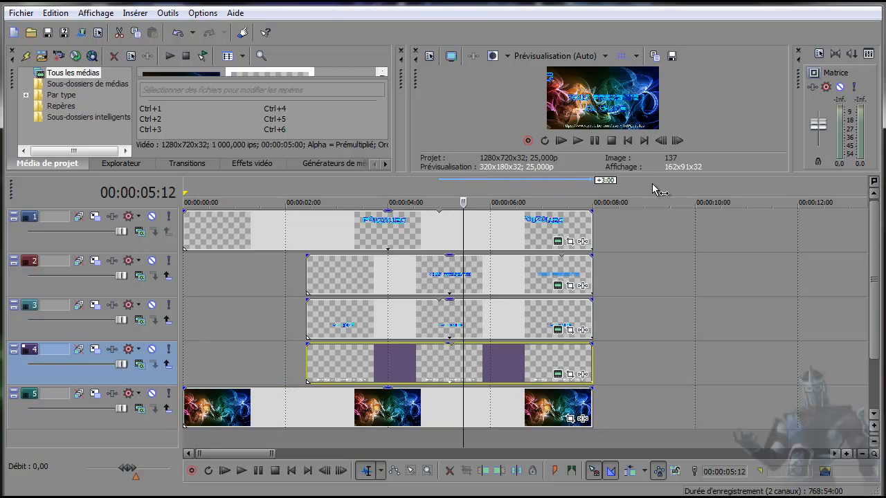
# Restore the larger preview area and add a fade-in to the URL title from its start to 4:13
pyautogui.moveTo(705, 172); pyautogui.dragTo(708, 279)
pyautogui.moveTo(874, 346); pyautogui.dragTo(876, 374)
pyautogui.click(415, 385)
pyautogui.moveTo(308, 362); pyautogui.dragTo(408, 364)
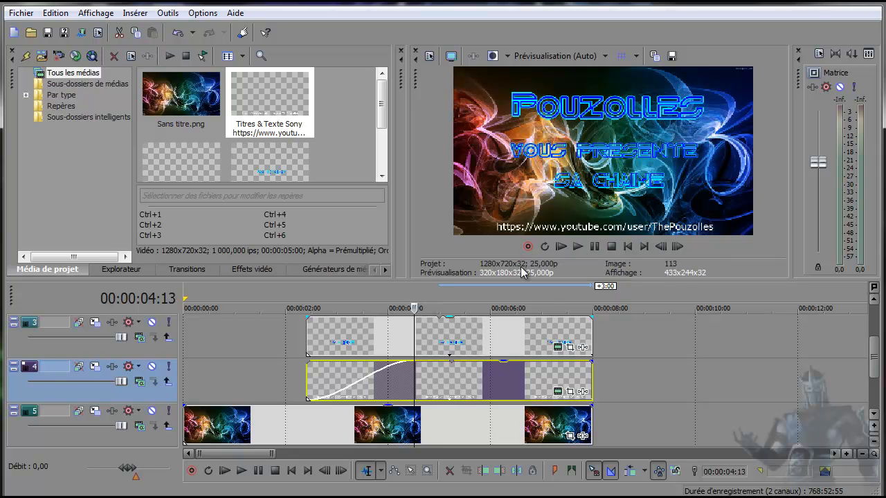
# Play the intro from the beginning to check the URL title's fade-in, replay it, and pause at 1:19
pyautogui.click(628, 246)
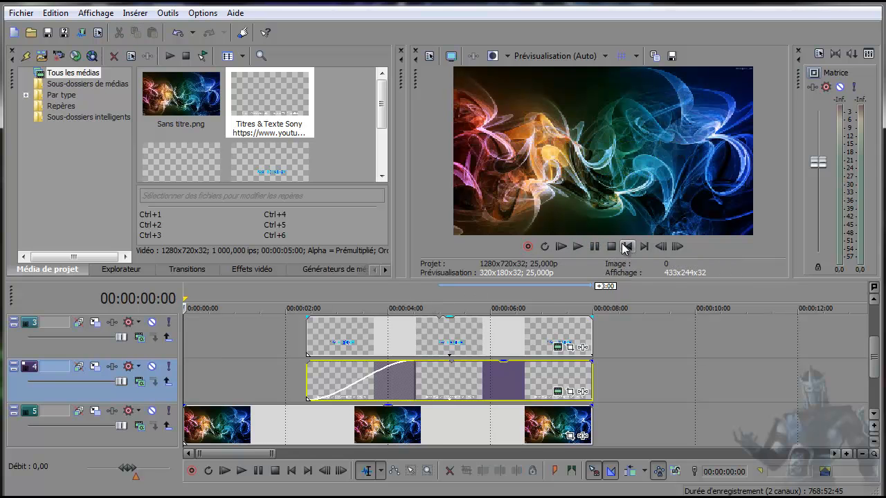
pyautogui.click(578, 248)
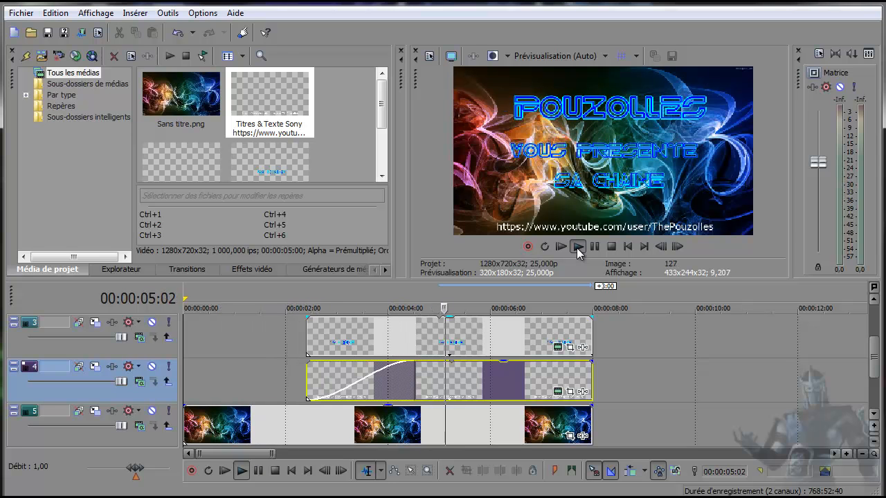
pyautogui.click(578, 248)
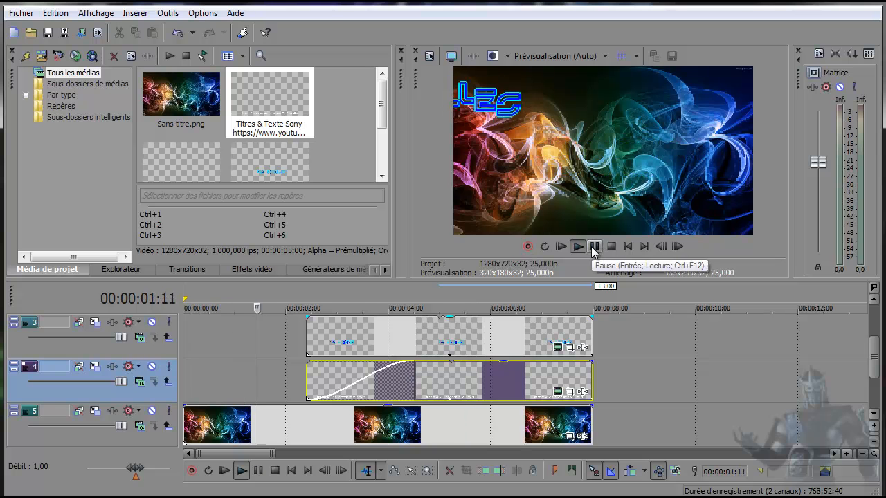
pyautogui.click(595, 247)
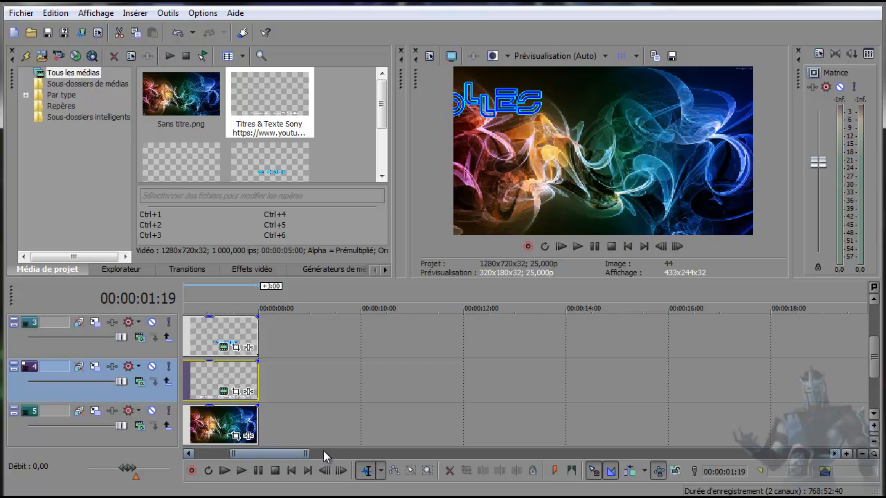
# Step the playhead through the URL title's fade-in to 5:00 to examine how the text appears
pyautogui.scroll(-4, 824, 364)
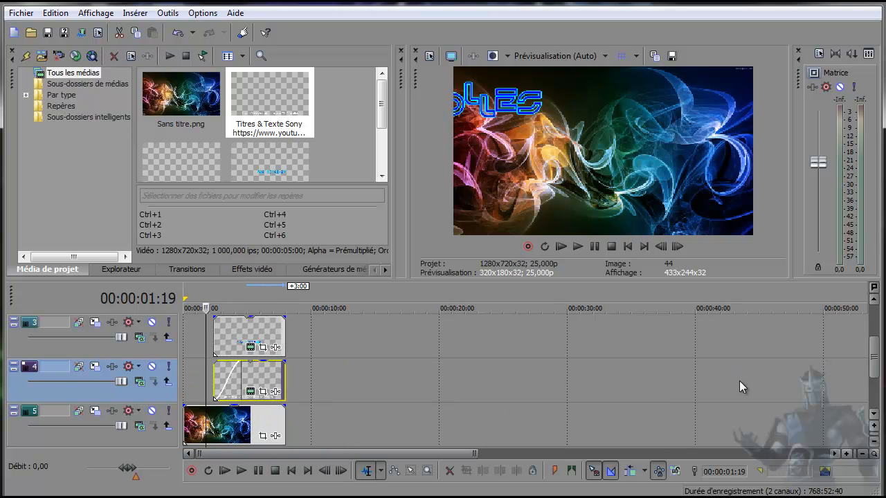
pyautogui.scroll(3, 760, 378)
pyautogui.scroll(3, 760, 378)
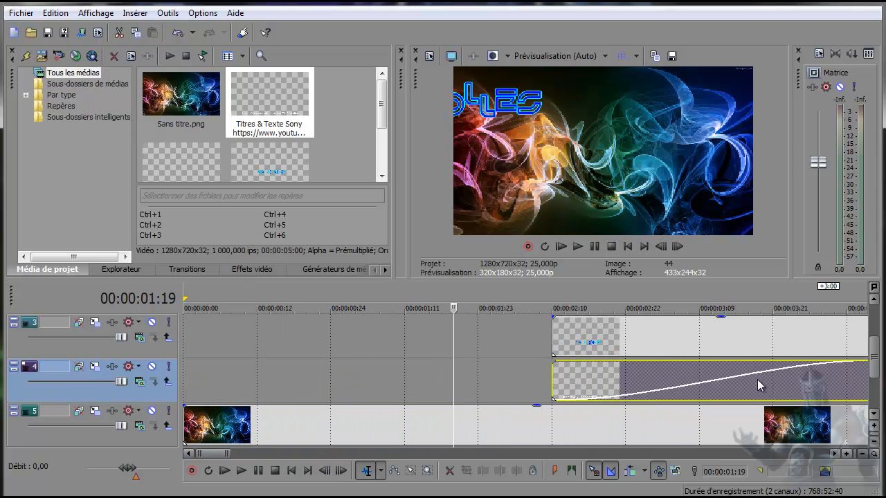
pyautogui.scroll(-2, 760, 382)
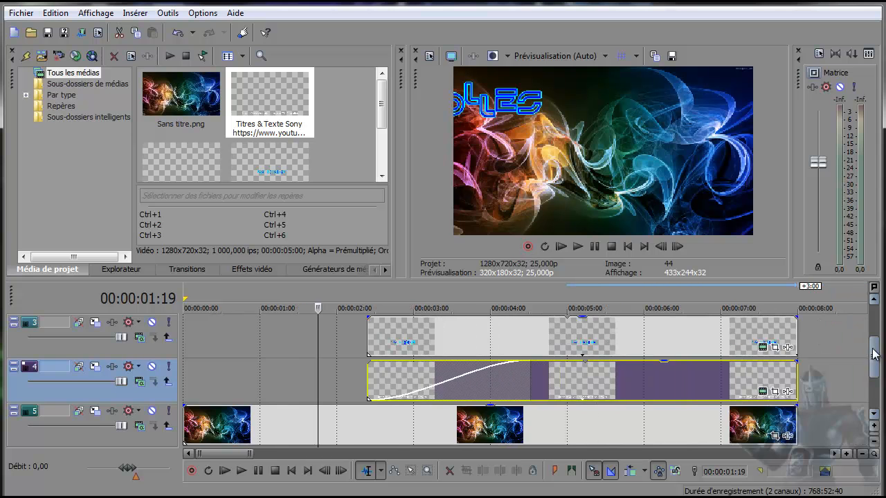
pyautogui.scroll(-1, 720, 392)
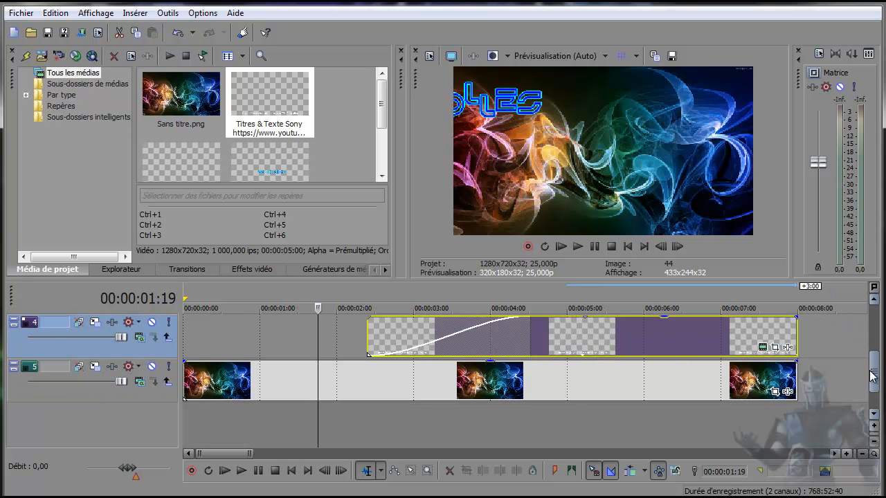
pyautogui.click(370, 423)
pyautogui.click(382, 433)
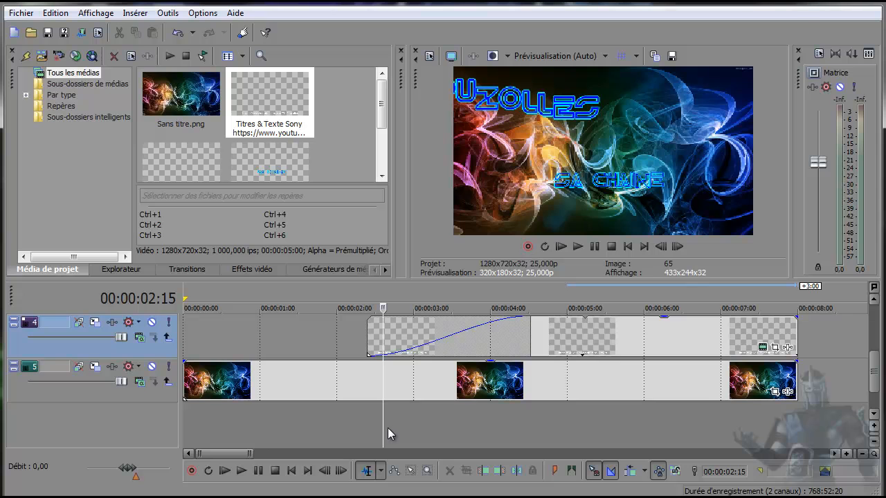
pyautogui.click(389, 433)
pyautogui.click(401, 427)
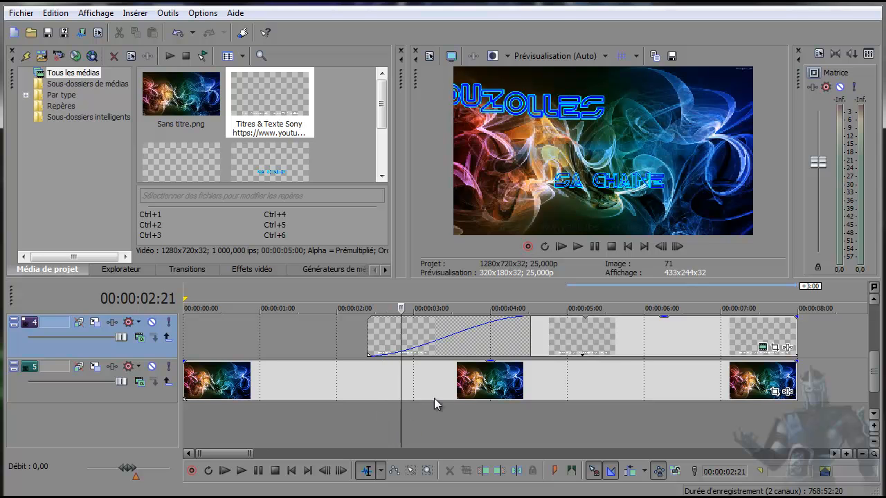
pyautogui.click(420, 420)
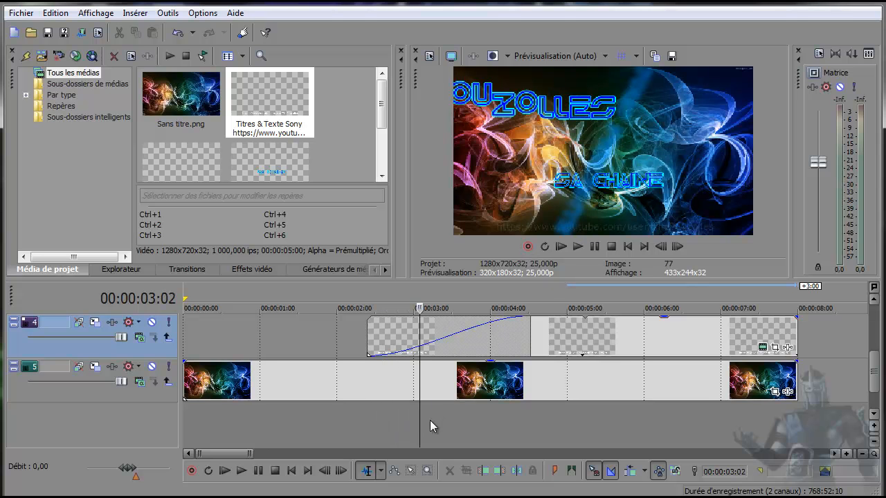
pyautogui.click(444, 420)
pyautogui.click(468, 416)
pyautogui.click(502, 416)
pyautogui.click(539, 416)
pyautogui.click(567, 414)
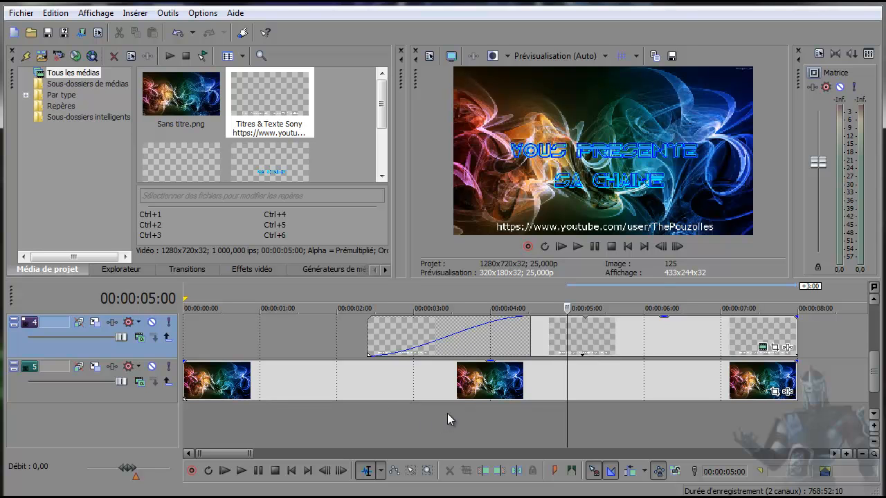
# Open the Render As settings and choose the Sony AVC/MVC template Internet 1280x720-30p
pyautogui.click(25, 13)
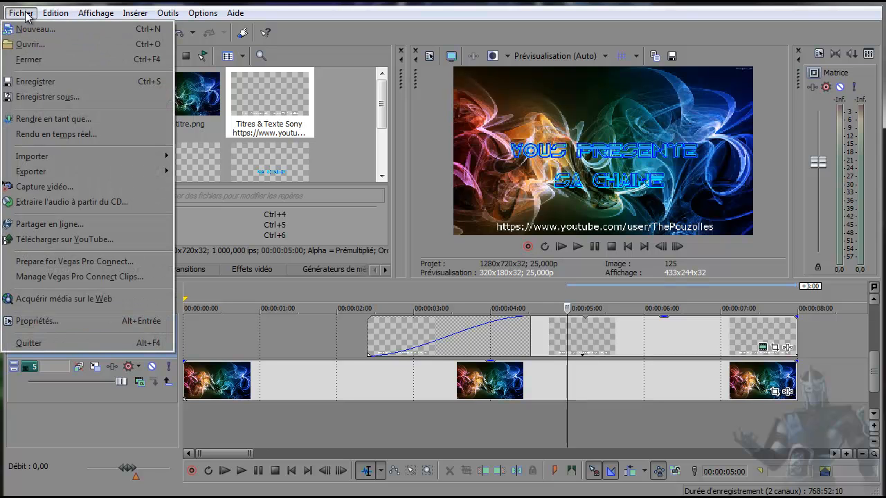
pyautogui.click(32, 118)
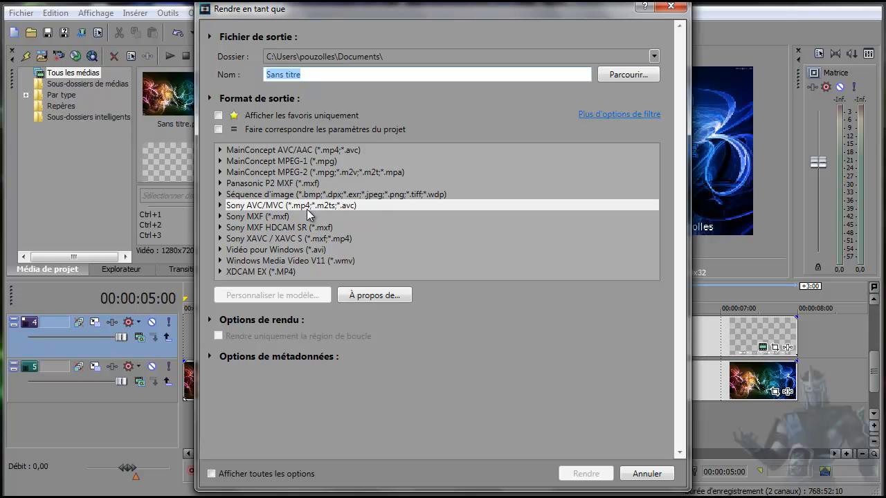
pyautogui.click(221, 206)
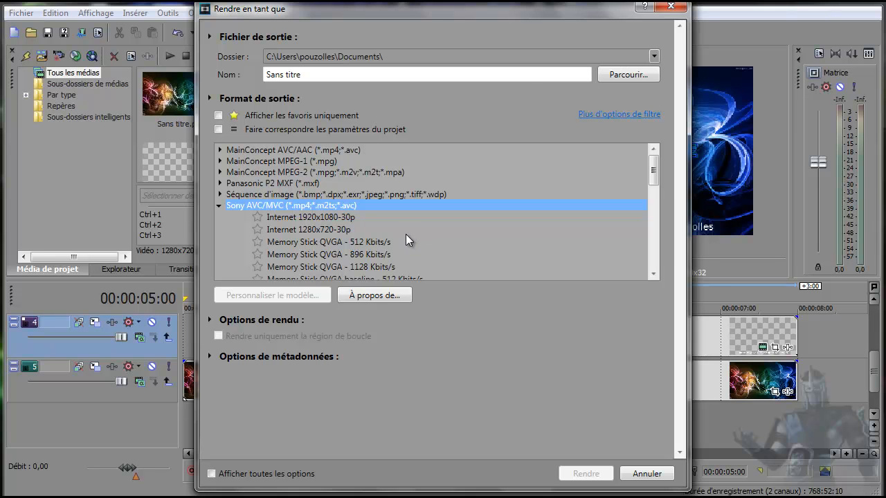
pyautogui.scroll(-1, 406, 234)
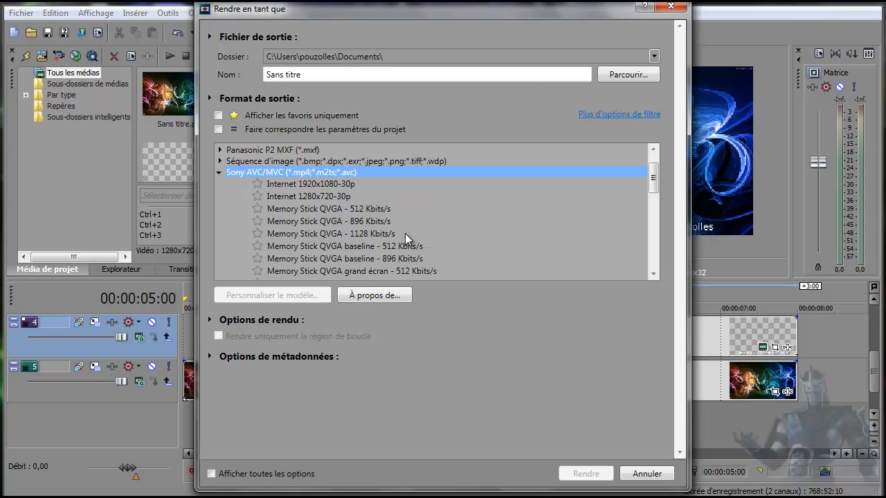
pyautogui.click(316, 197)
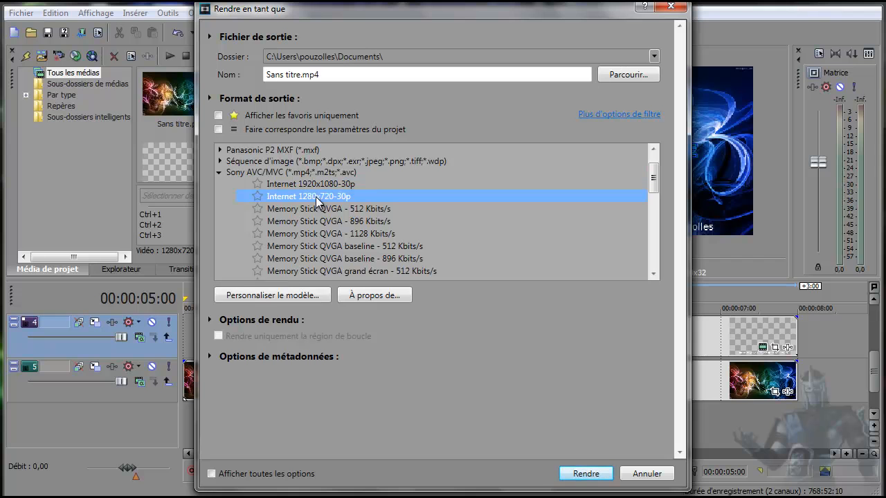
# Examine the template's custom settings for frame size, system format and project render quality, then close them without changes
pyautogui.click(275, 296)
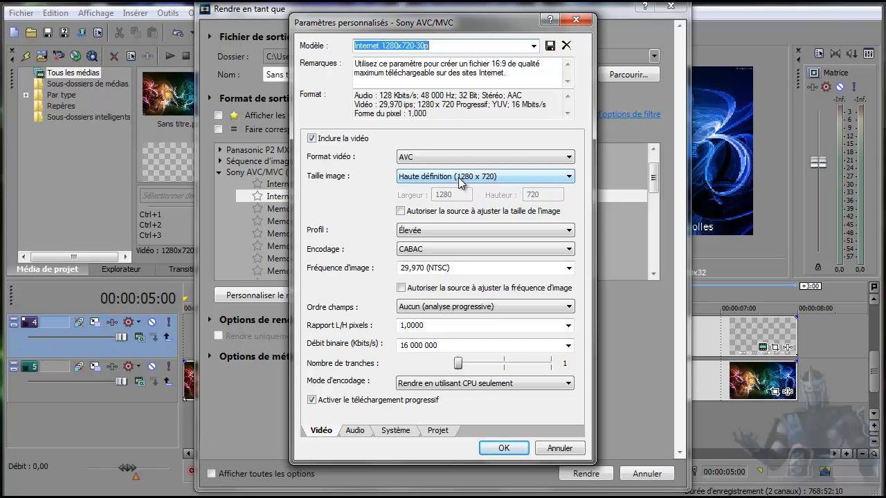
pyautogui.click(568, 182)
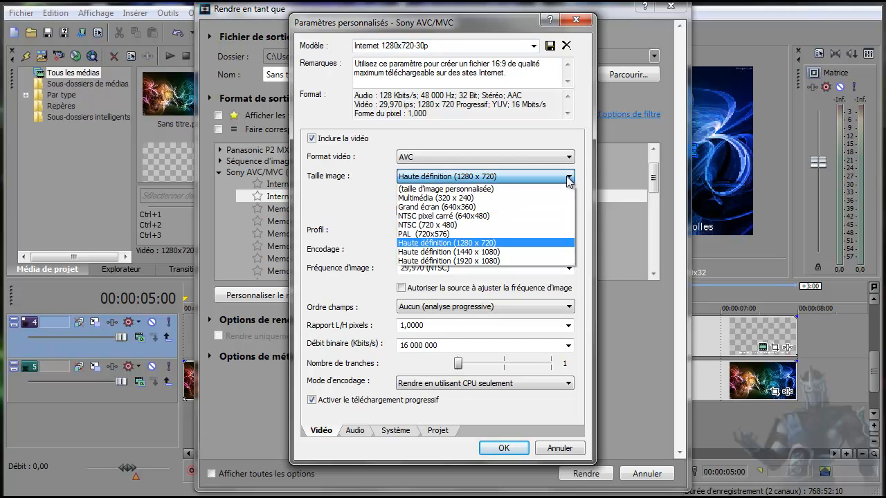
pyautogui.click(569, 181)
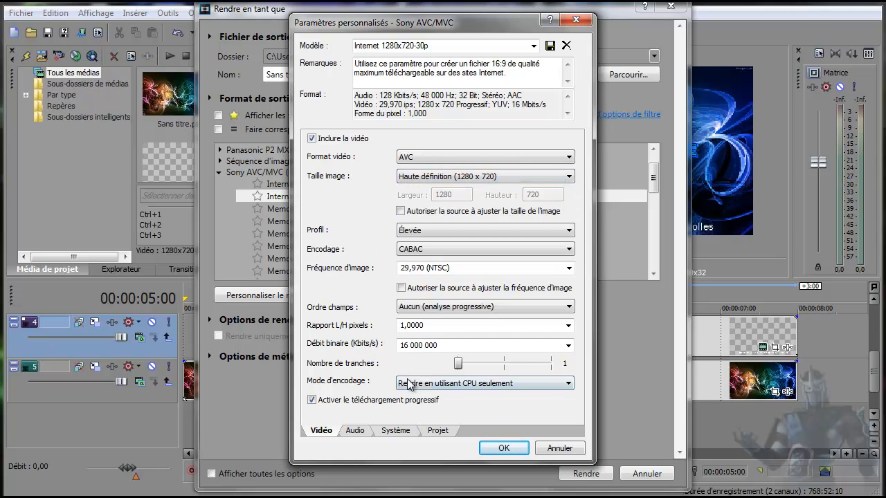
pyautogui.click(391, 434)
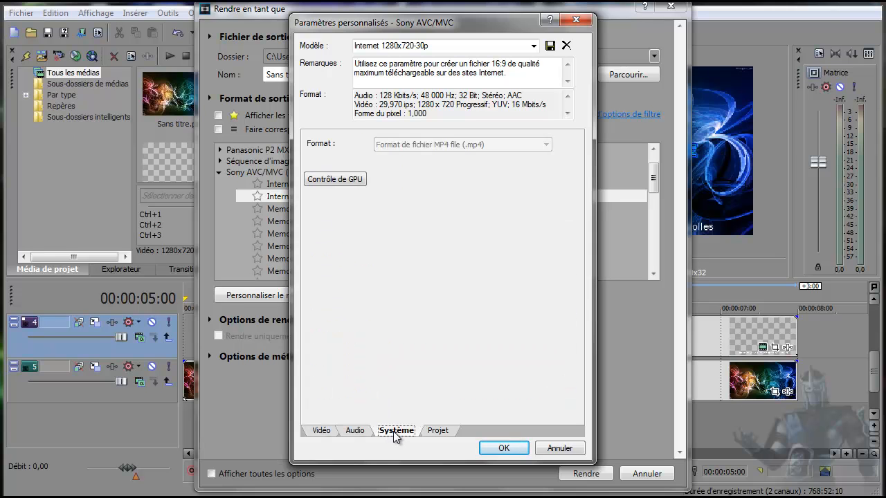
pyautogui.click(442, 430)
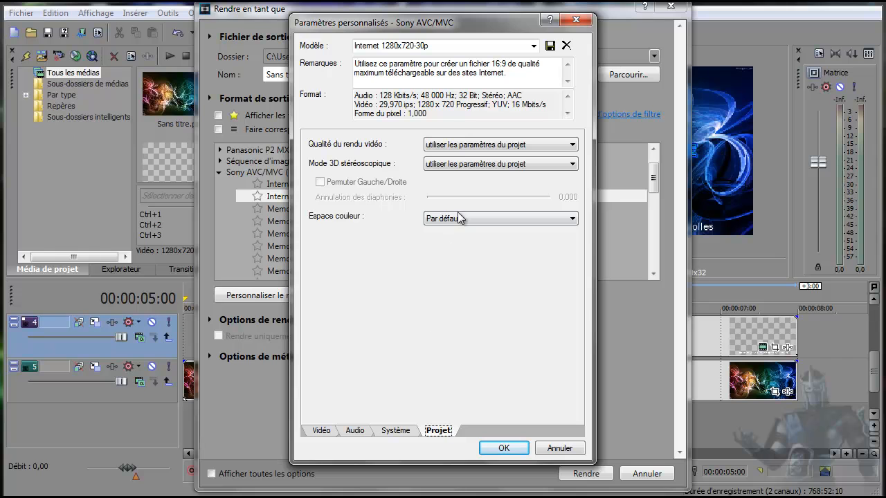
pyautogui.click(497, 149)
pyautogui.click(499, 146)
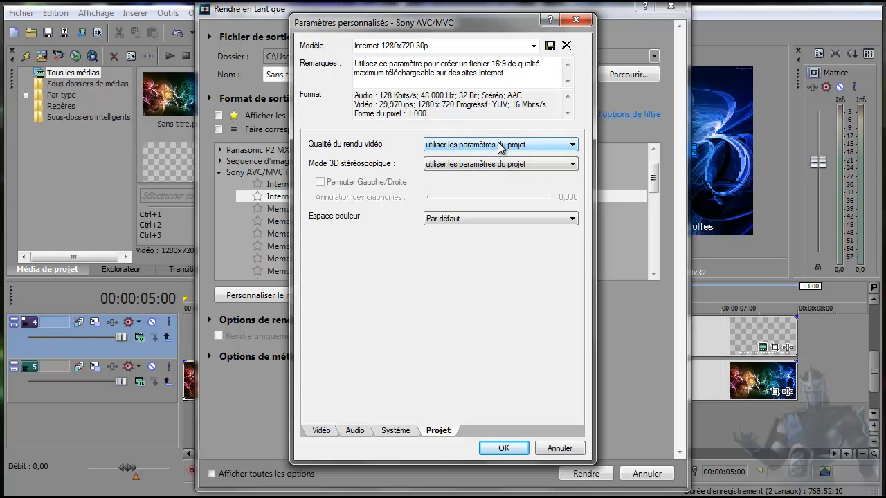
pyautogui.click(580, 23)
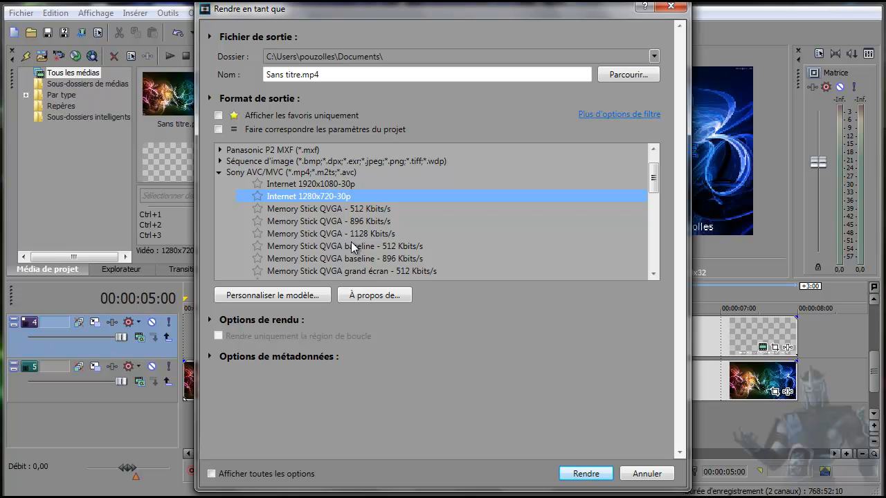
# Browse the remaining Sony AVC/MVC templates and the Sony XAVC / XAVC S templates for available render formats
pyautogui.scroll(-2, 352, 240)
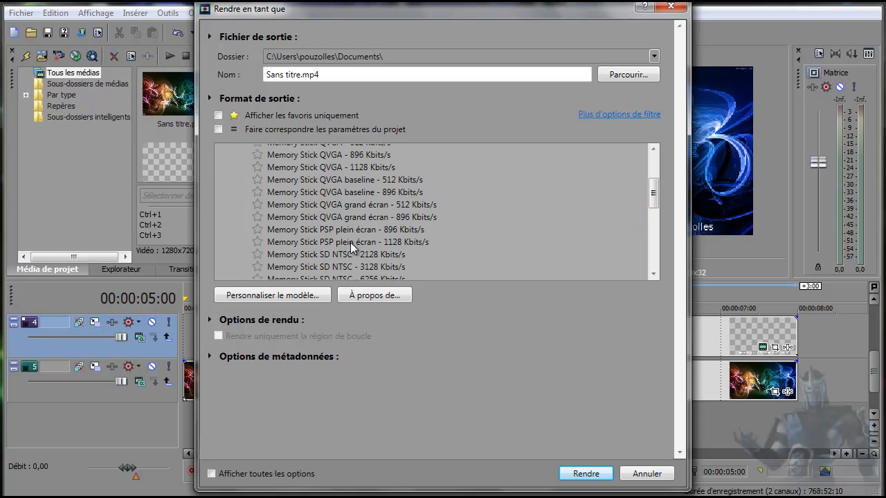
pyautogui.scroll(3, 350, 242)
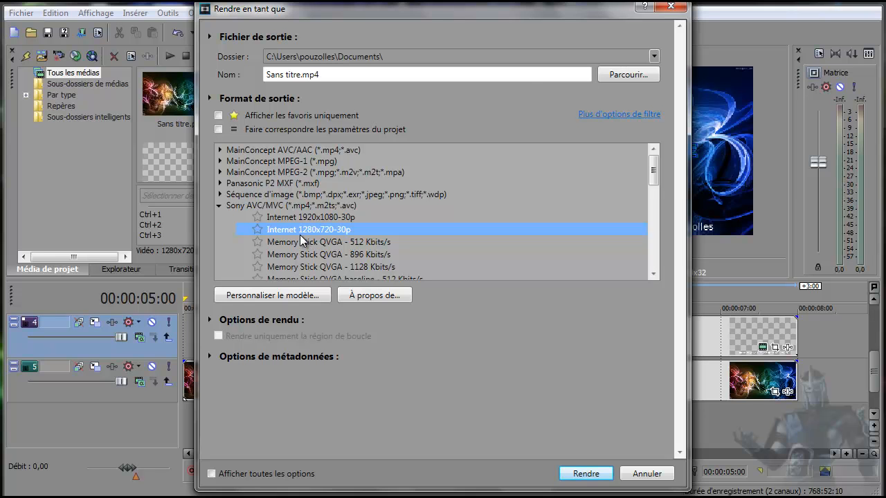
pyautogui.click(218, 205)
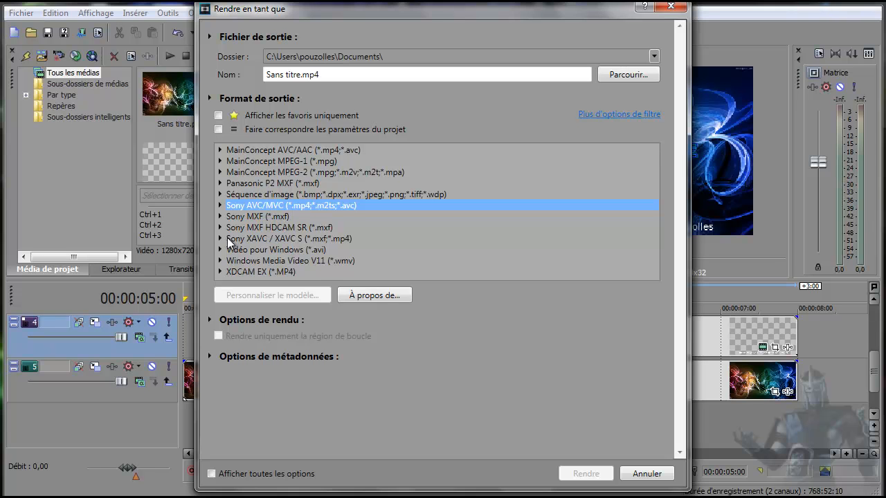
pyautogui.click(220, 238)
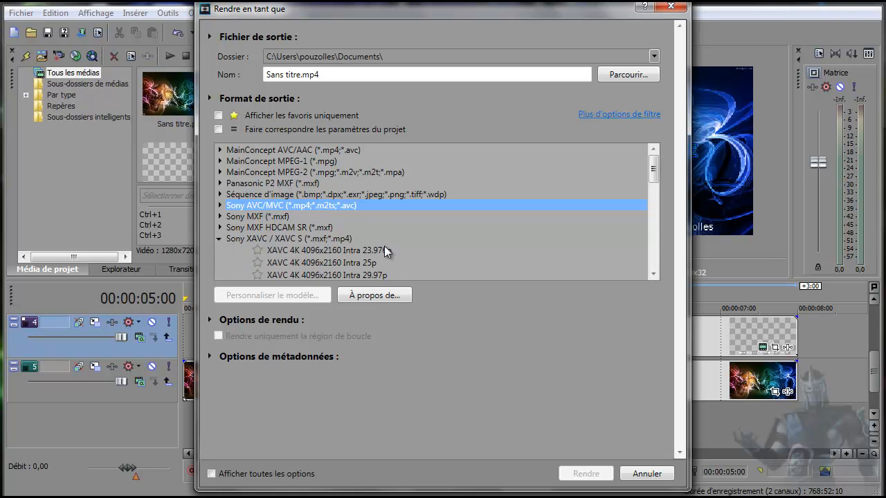
pyautogui.scroll(-1, 385, 245)
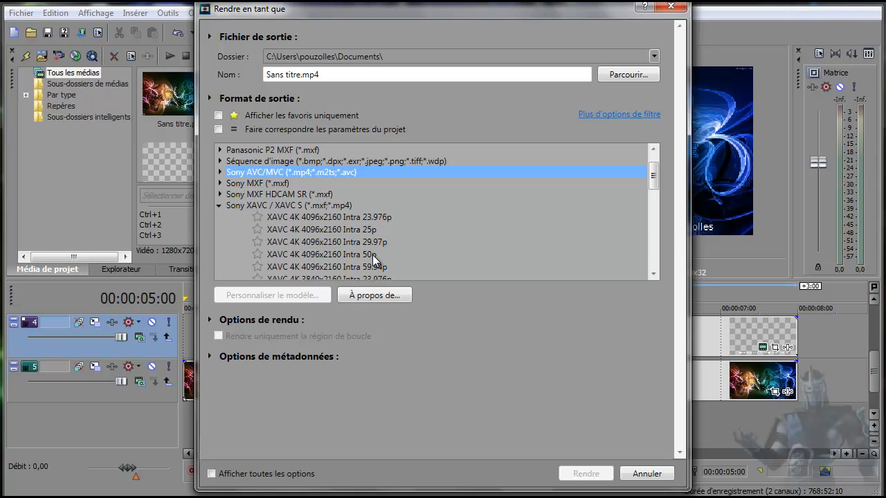
pyautogui.scroll(-3, 372, 255)
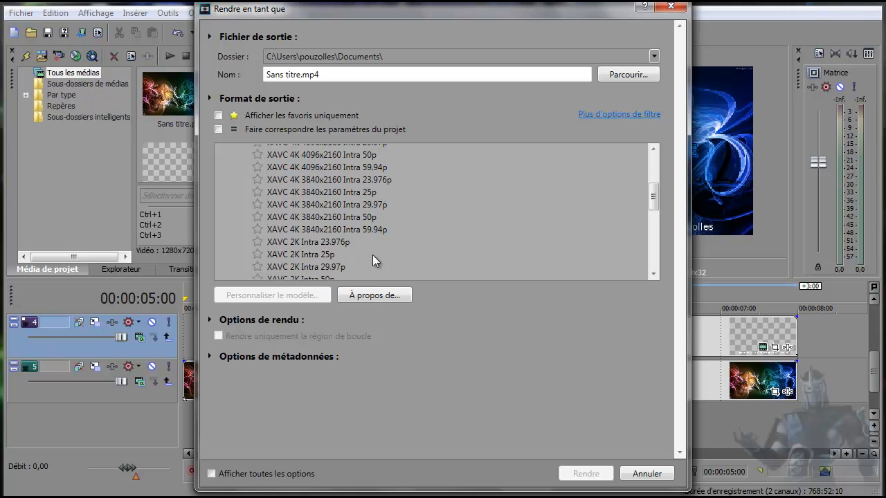
pyautogui.scroll(-2, 373, 256)
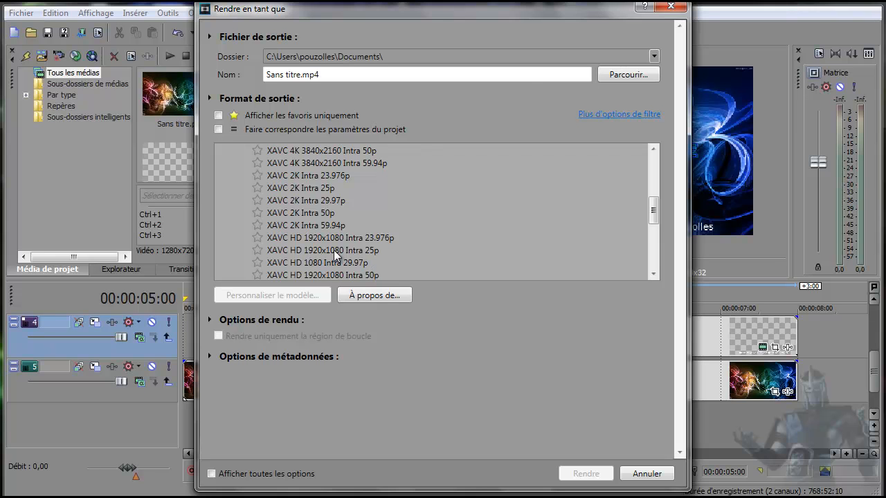
pyautogui.scroll(-1, 334, 255)
pyautogui.scroll(-3, 335, 251)
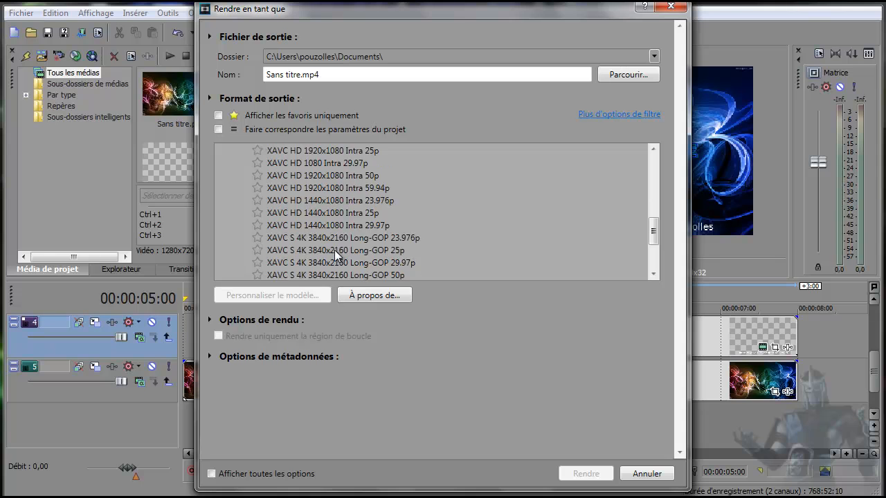
pyautogui.scroll(6, 335, 250)
pyautogui.scroll(4, 334, 250)
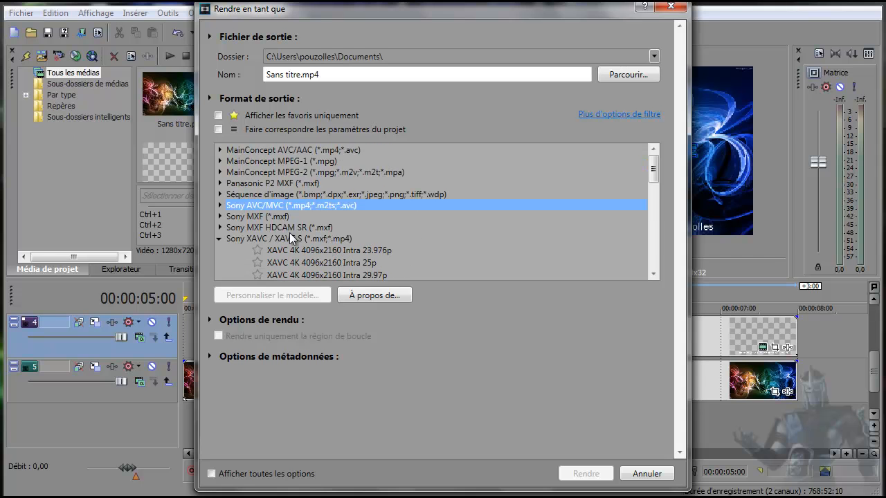
pyautogui.click(217, 239)
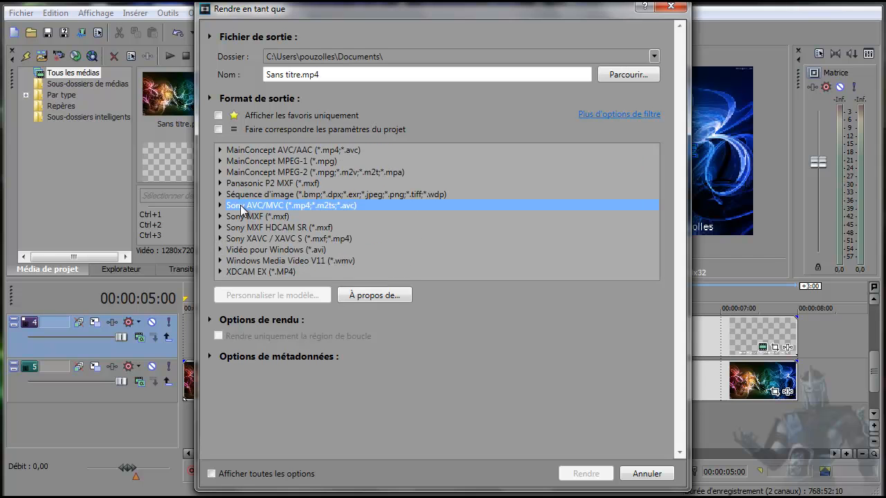
# Reselect the Internet 1280x720-30p template in the Sony AVC/MVC format group
pyautogui.click(220, 206)
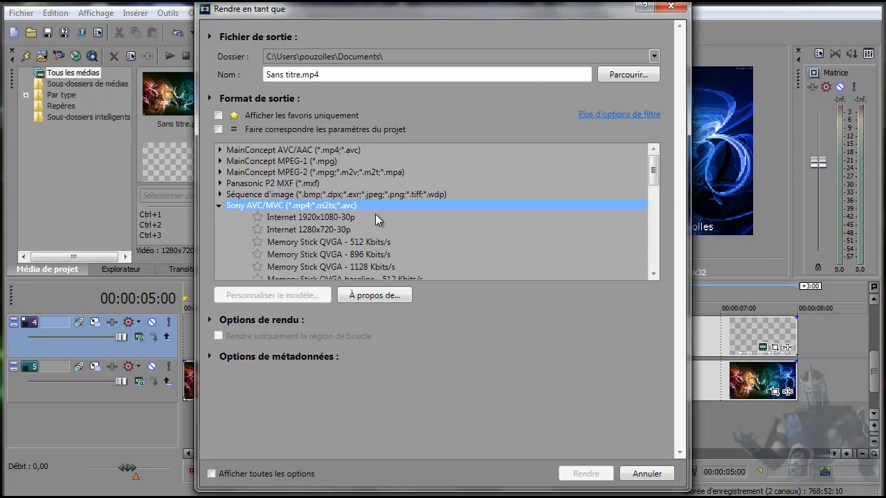
pyautogui.scroll(-1, 377, 215)
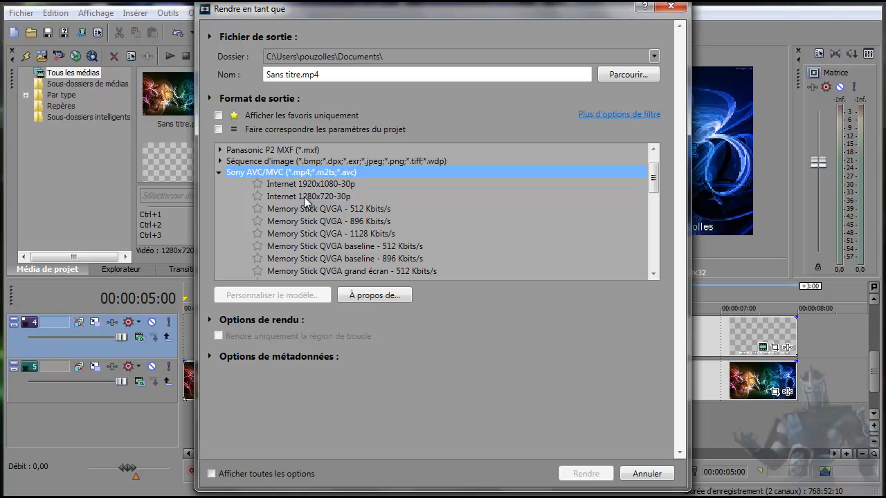
pyautogui.click(321, 196)
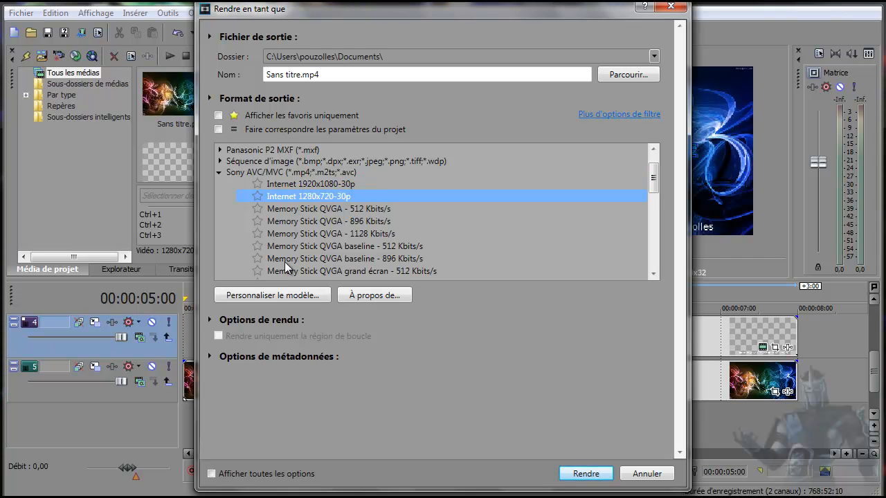
# Reopen the template's custom settings and review its profile, encoding, field order and system options
pyautogui.click(282, 296)
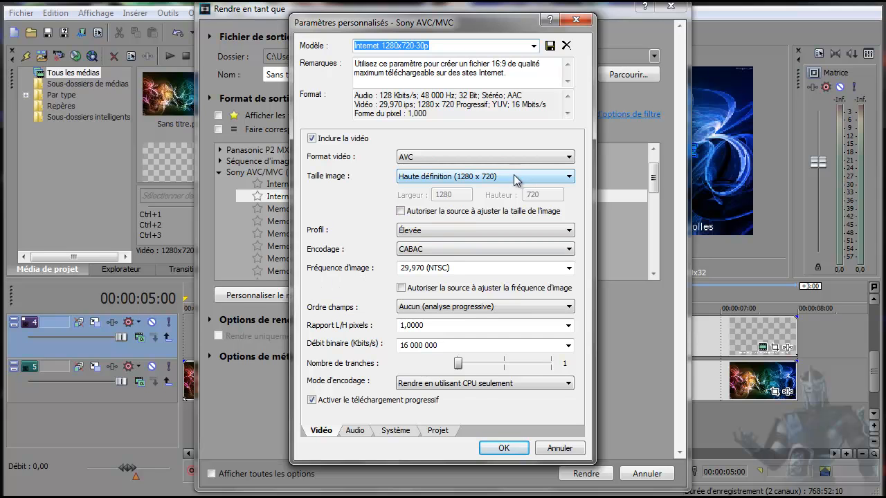
pyautogui.click(420, 234)
pyautogui.click(429, 252)
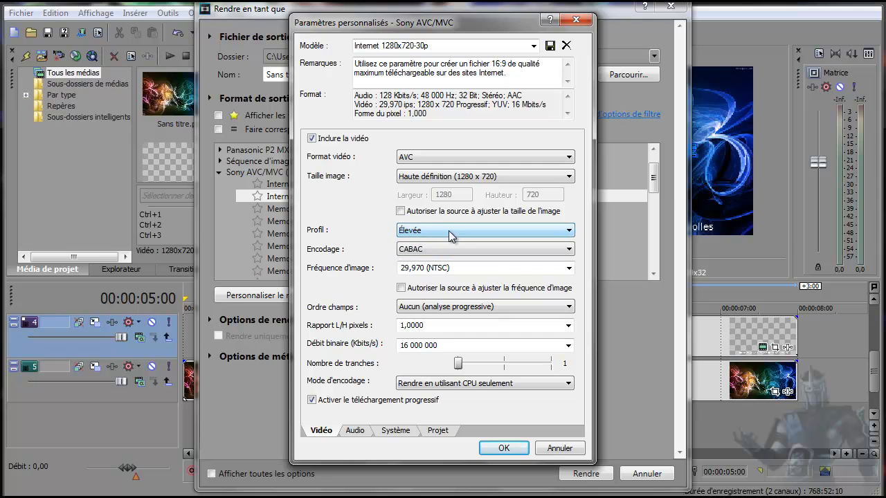
pyautogui.click(457, 307)
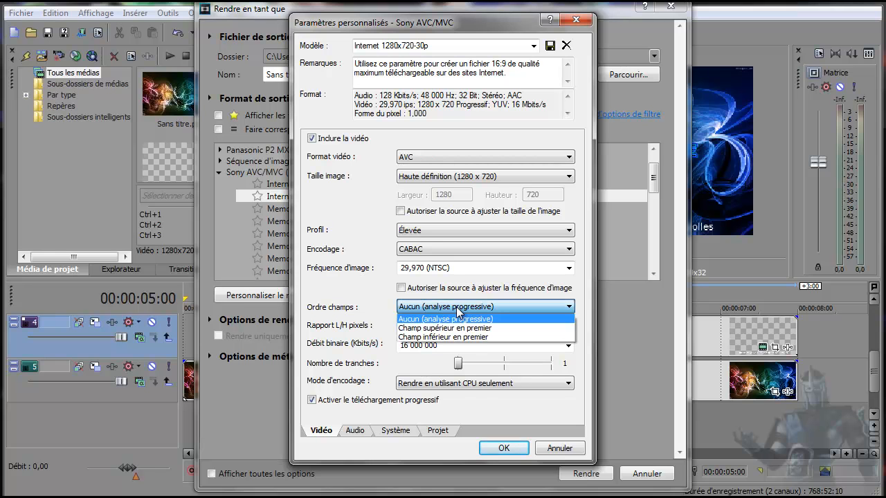
pyautogui.click(457, 309)
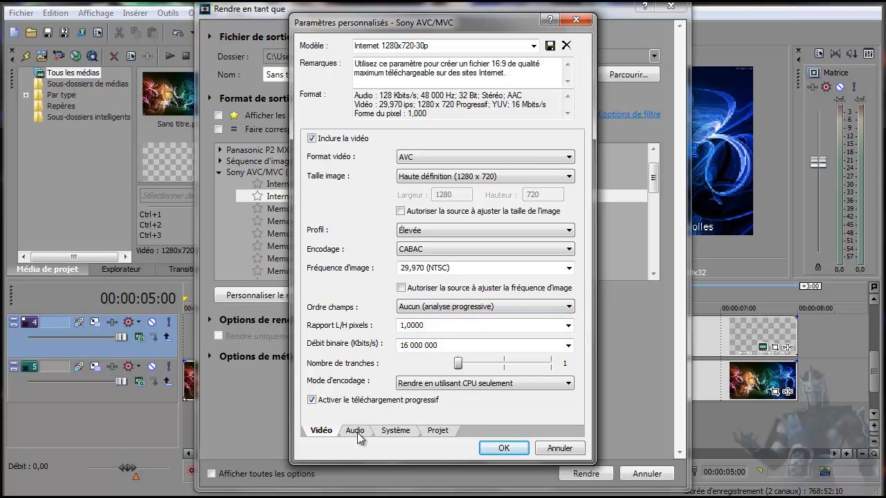
pyautogui.click(394, 431)
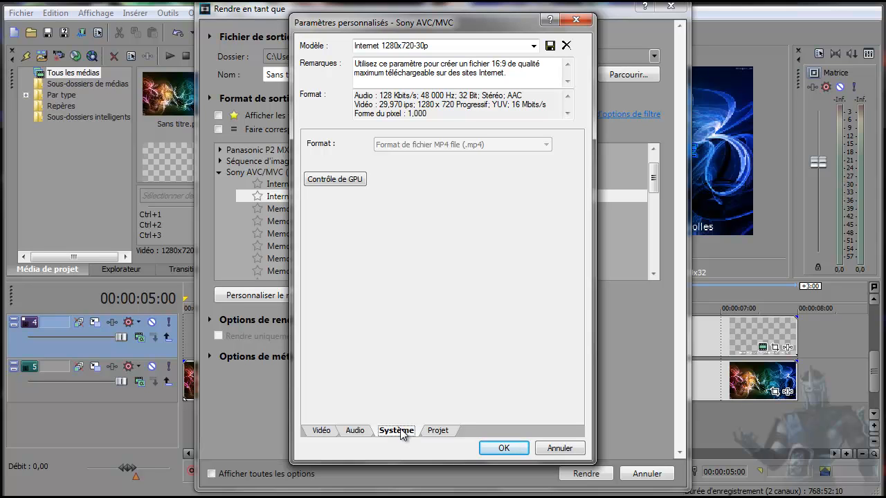
# Try to replace the template with Flux vidéo MVC 1280 x 720-50p, 25 Mbits/s in the custom settings
pyautogui.click(534, 46)
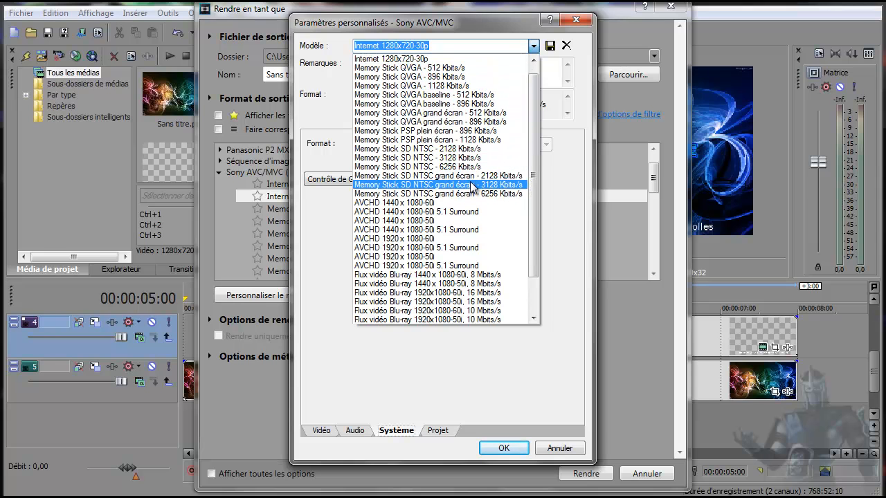
pyautogui.scroll(-2, 476, 258)
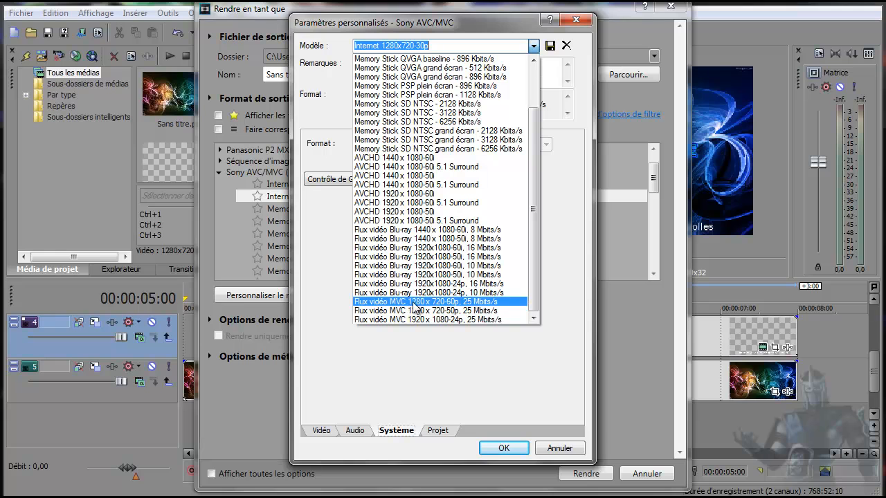
pyautogui.click(470, 311)
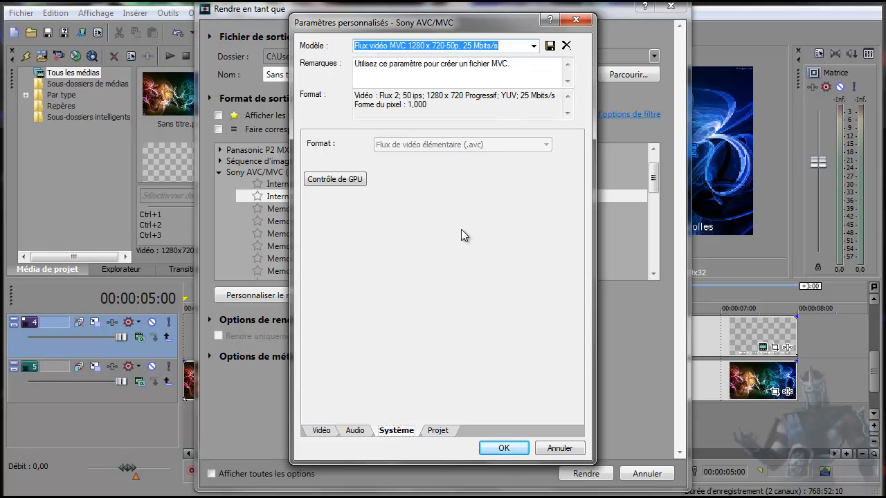
pyautogui.click(501, 446)
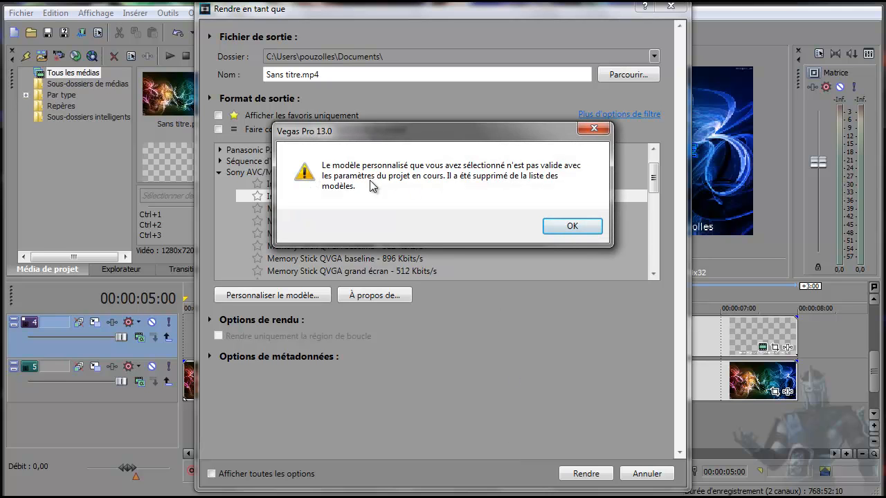
pyautogui.click(569, 227)
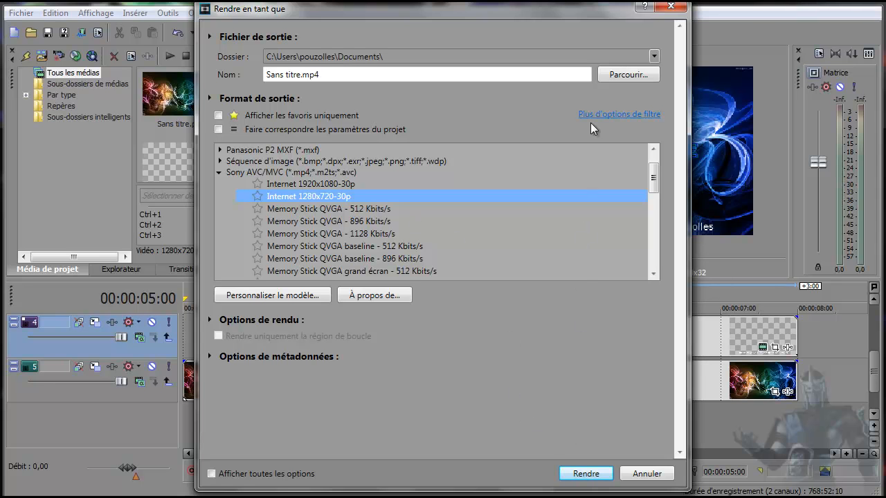
# Leave the render settings and split the background image event at 00:00:01:04 on track 5
pyautogui.click(599, 5)
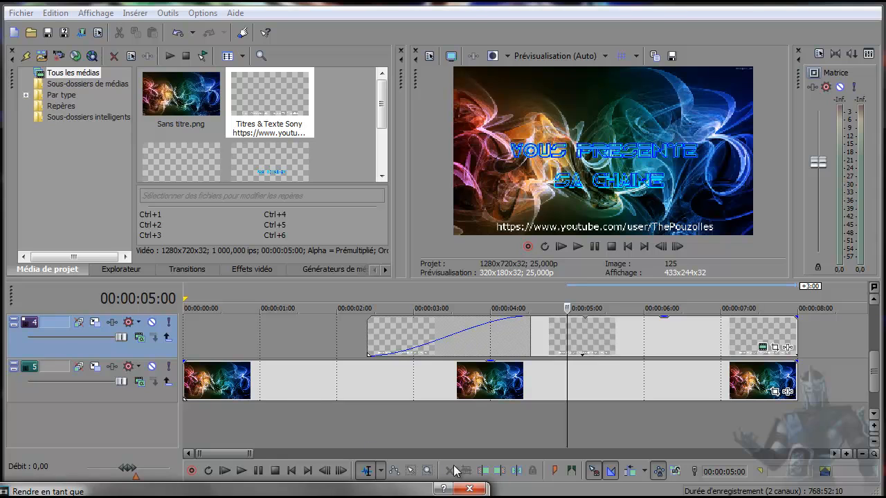
pyautogui.click(234, 388)
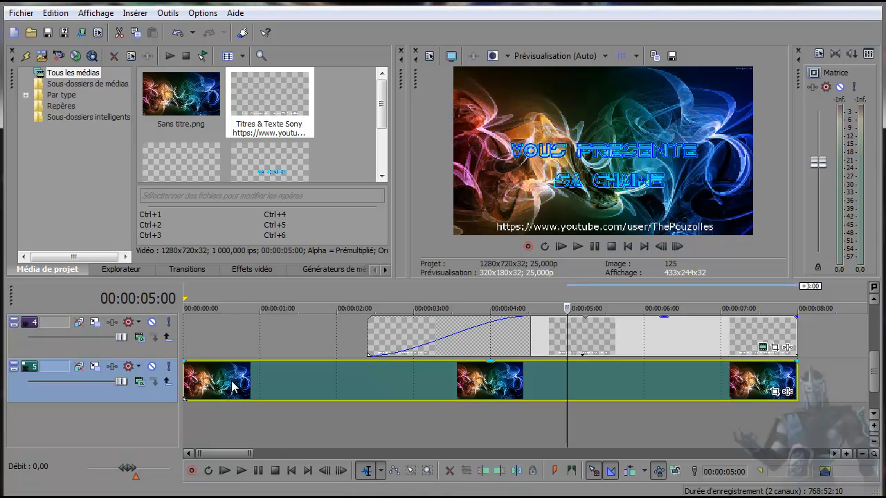
pyautogui.click(363, 380)
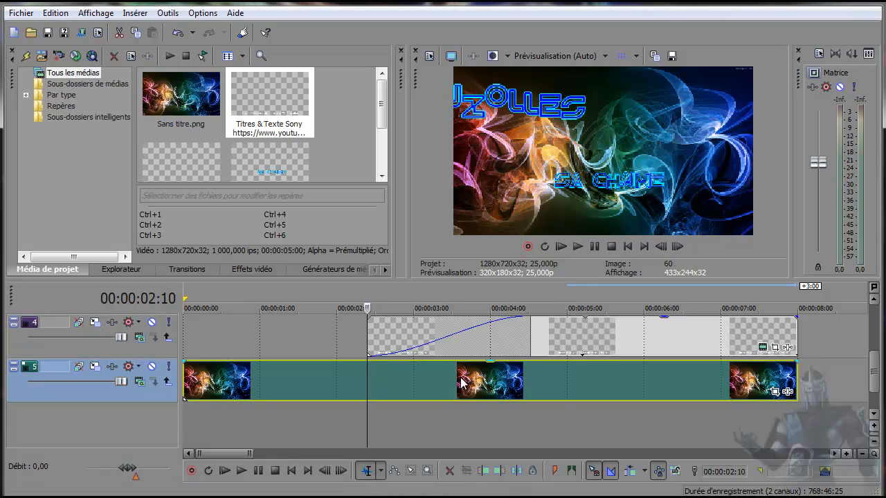
pyautogui.click(548, 376)
pyautogui.click(674, 375)
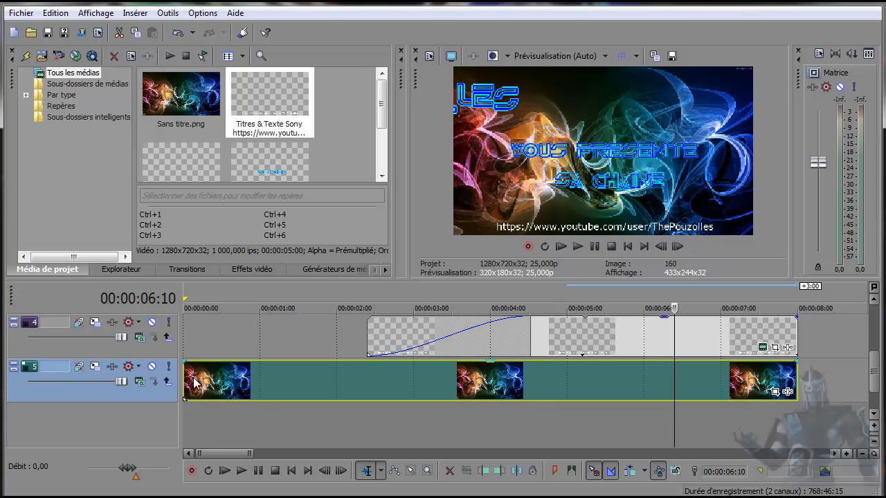
pyautogui.click(255, 415)
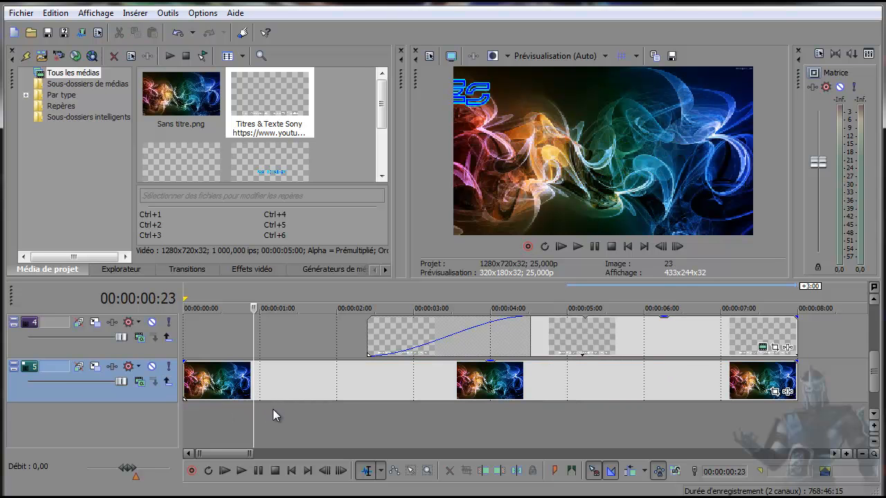
pyautogui.click(273, 410)
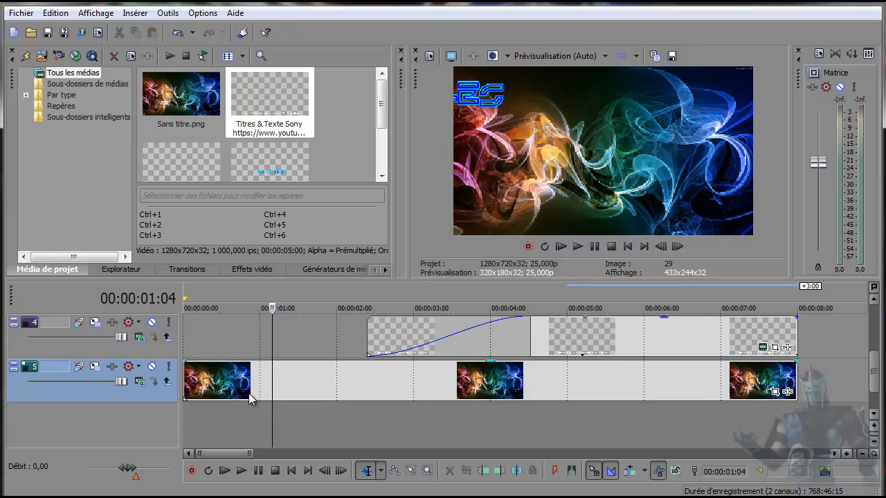
pyautogui.press('s')
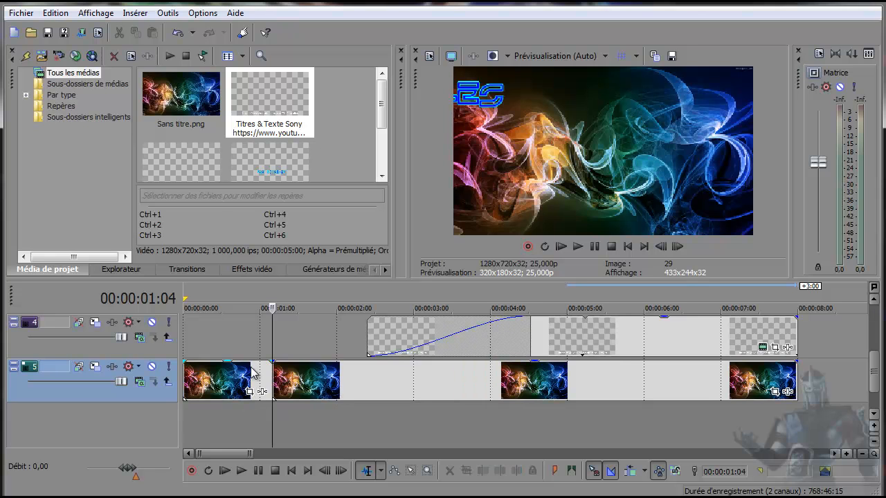
# Move the first background segment to a new track below and split the remaining background event at 00:00:05:16
pyautogui.click(227, 381)
pyautogui.moveTo(227, 382); pyautogui.dragTo(220, 409)
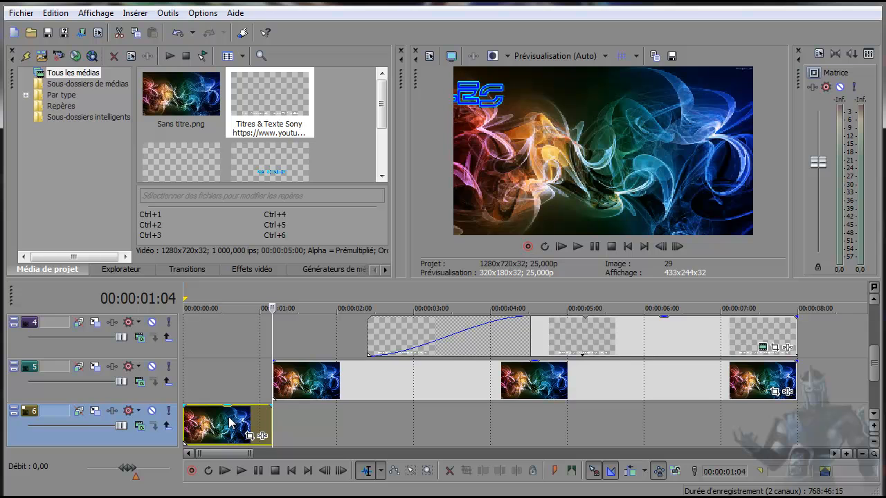
pyautogui.click(617, 386)
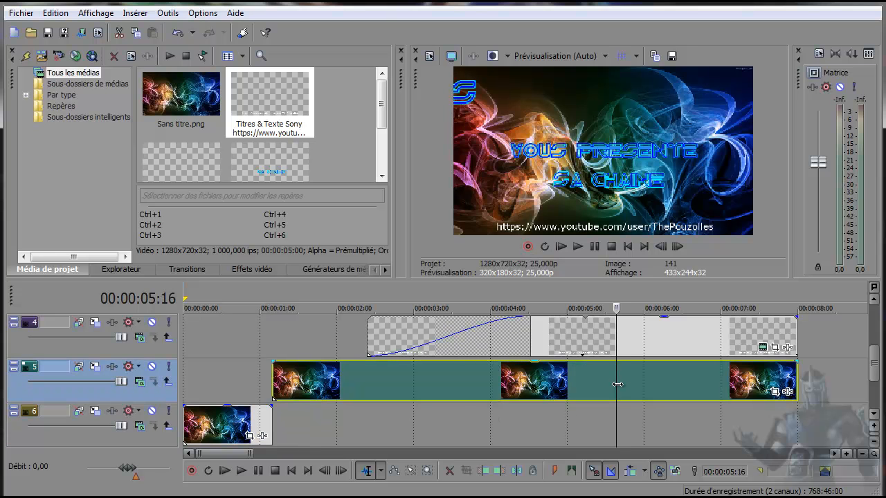
pyautogui.press('s')
# Delete the last background segment on track 5 and undo the deletion
pyautogui.click(697, 378)
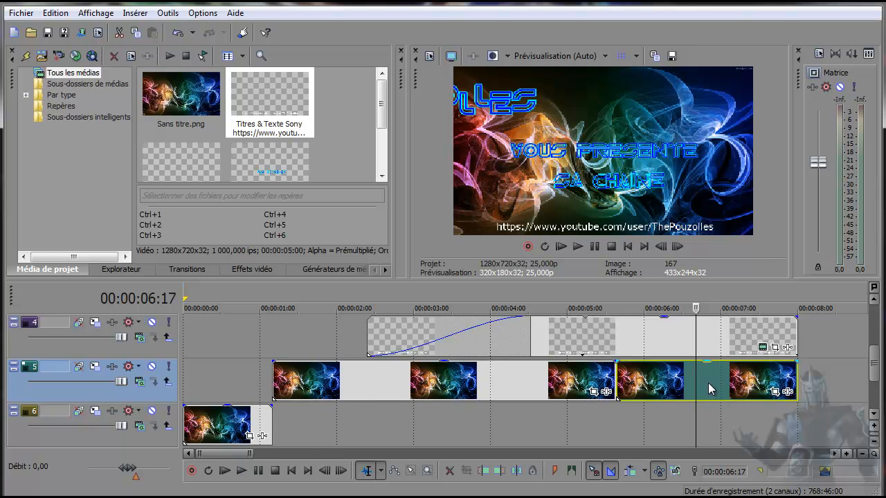
pyautogui.press('Delete')
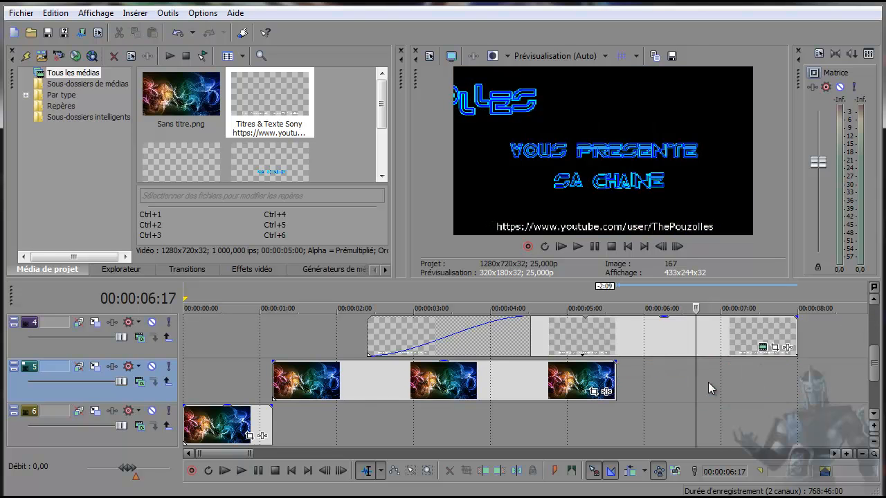
pyautogui.click(55, 13)
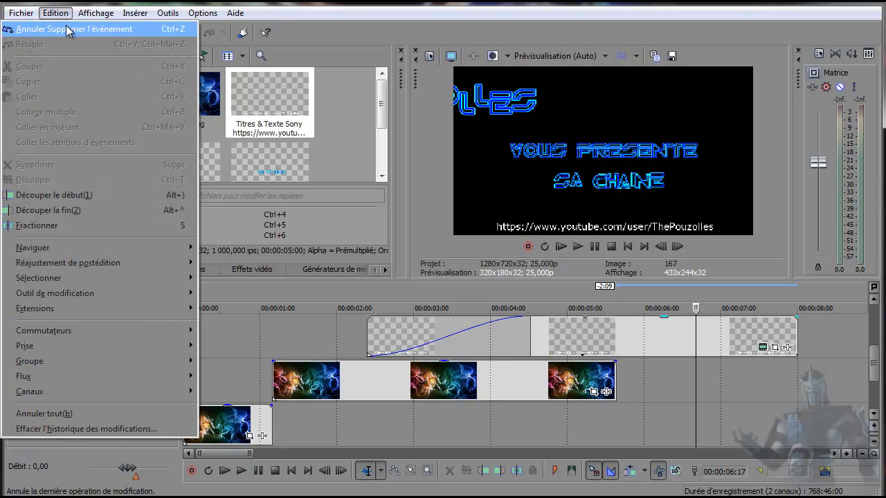
pyautogui.click(62, 27)
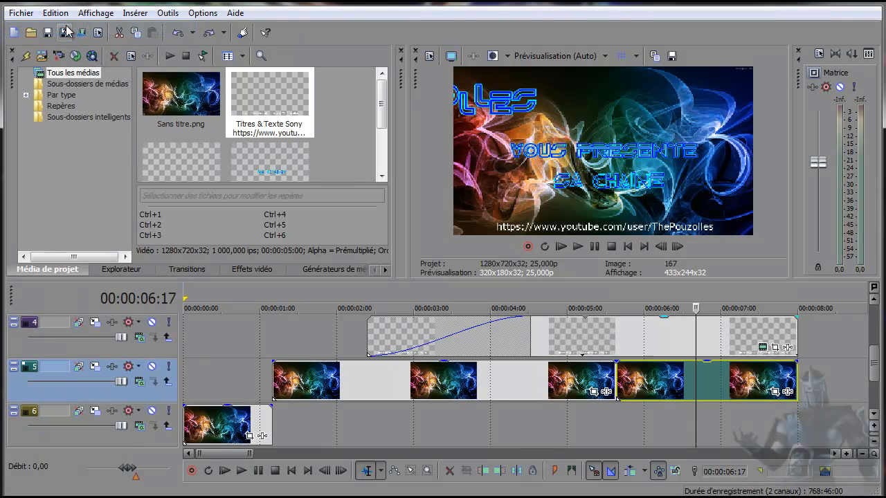
# Move the first background segment from track 6 back to the start of track 5
pyautogui.click(239, 423)
pyautogui.moveTo(224, 389); pyautogui.dragTo(223, 385)
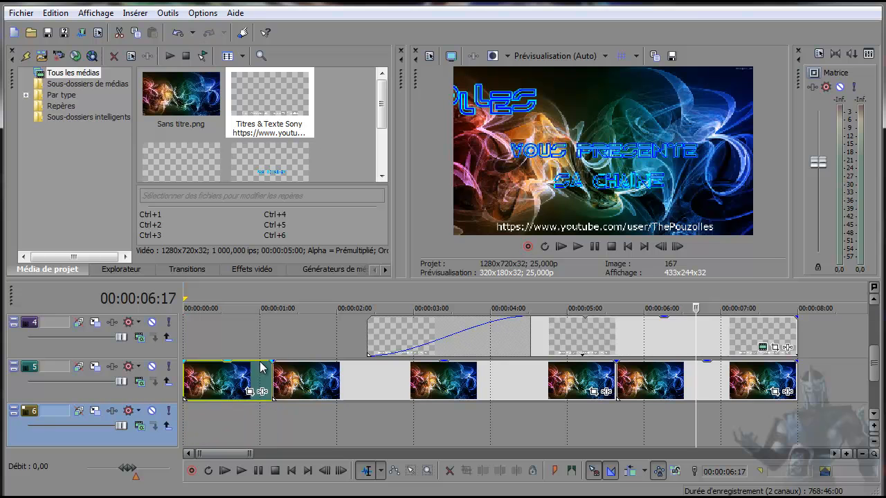
# Open the render settings and choose the Internet 1280x720-30p template in the Sony AVC/MVC format group
pyautogui.click(23, 14)
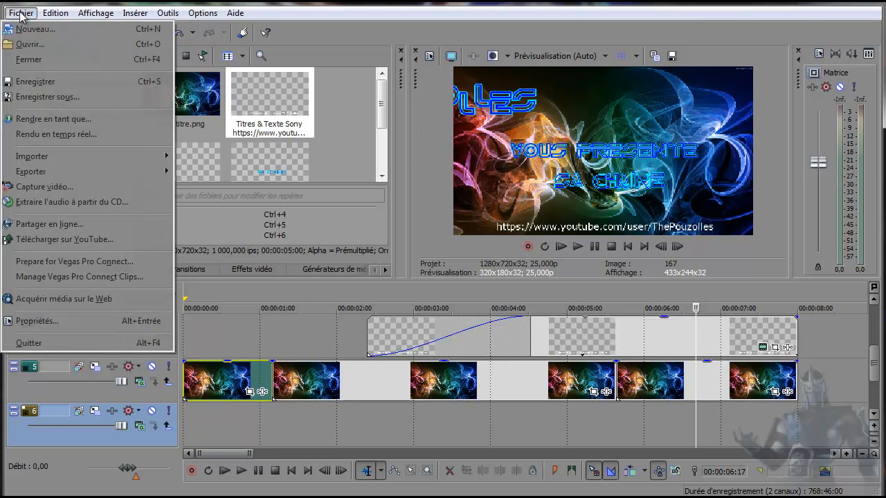
pyautogui.moveTo(34, 155)
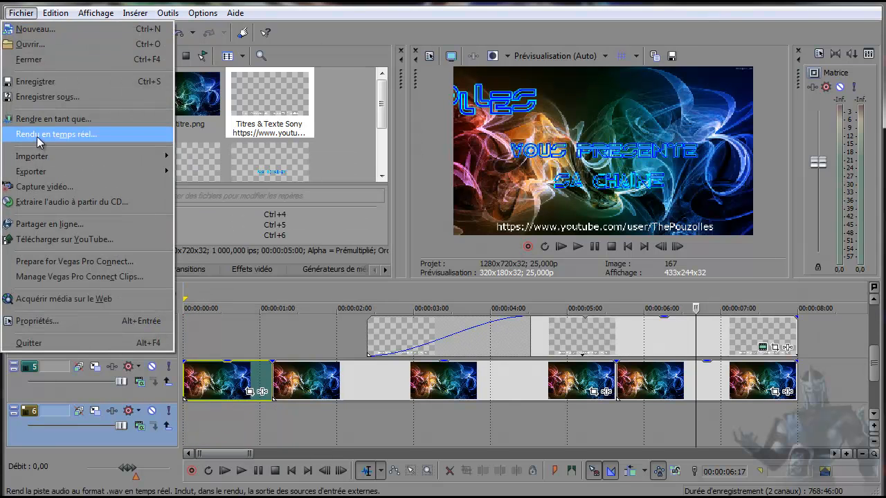
pyautogui.click(38, 119)
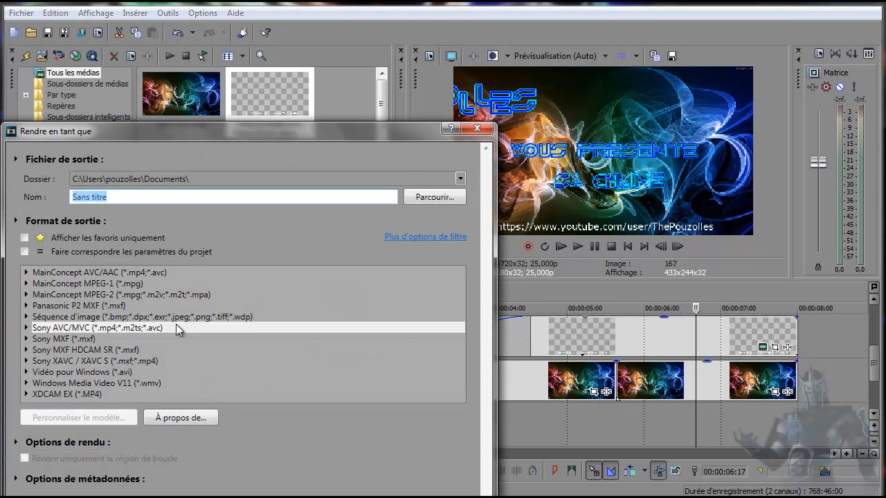
pyautogui.click(26, 328)
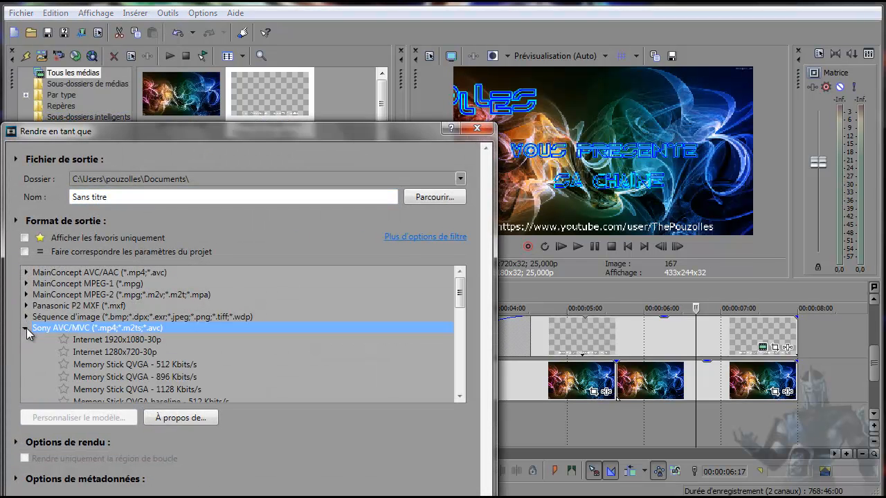
pyautogui.click(151, 353)
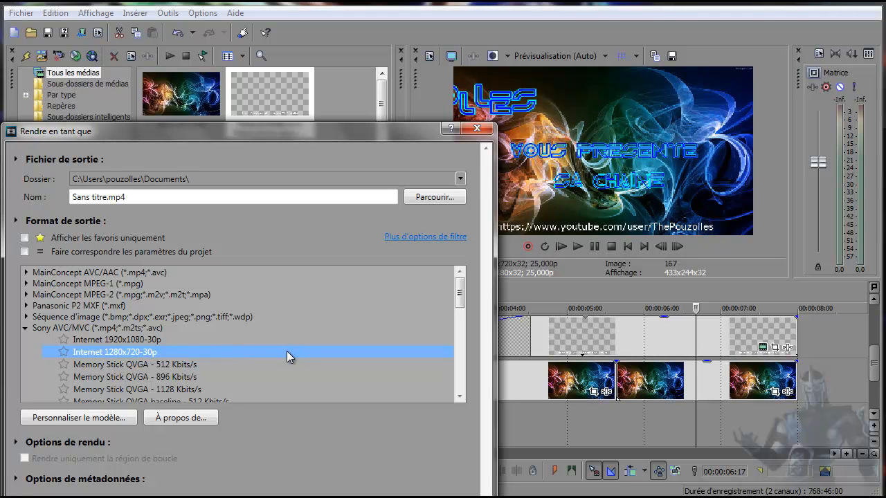
# Examine the templates available in the Sony AVC/MVC and MainConcept AVC/AAC format groups
pyautogui.scroll(-1, 275, 363)
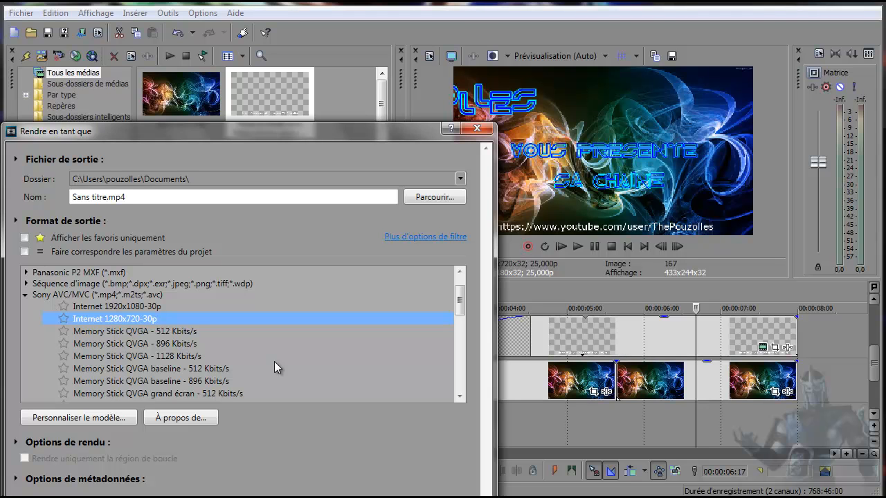
pyautogui.scroll(1, 275, 367)
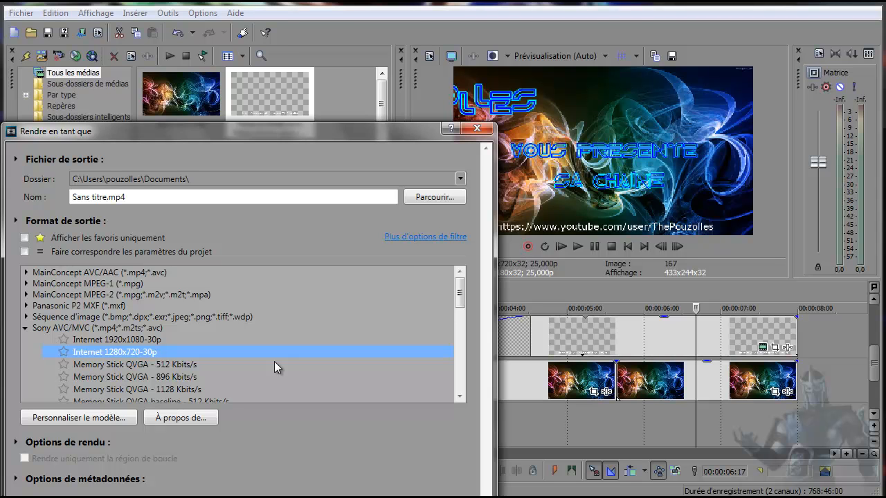
pyautogui.click(45, 274)
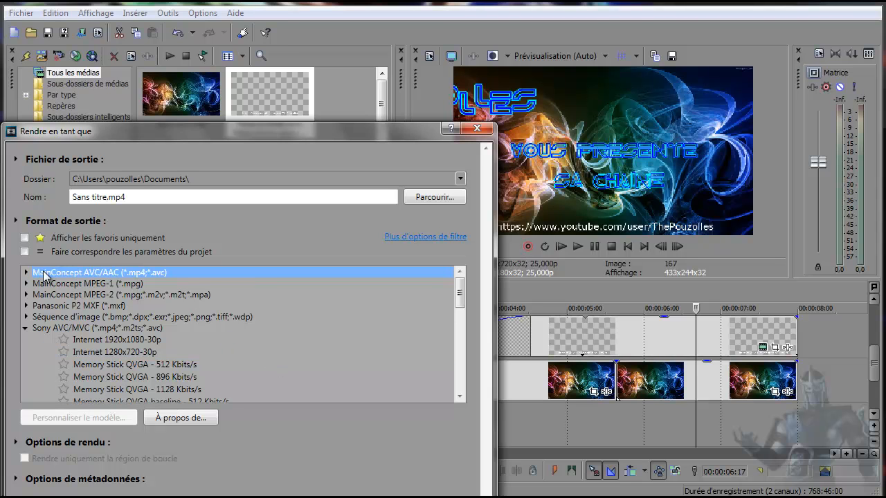
pyautogui.click(27, 273)
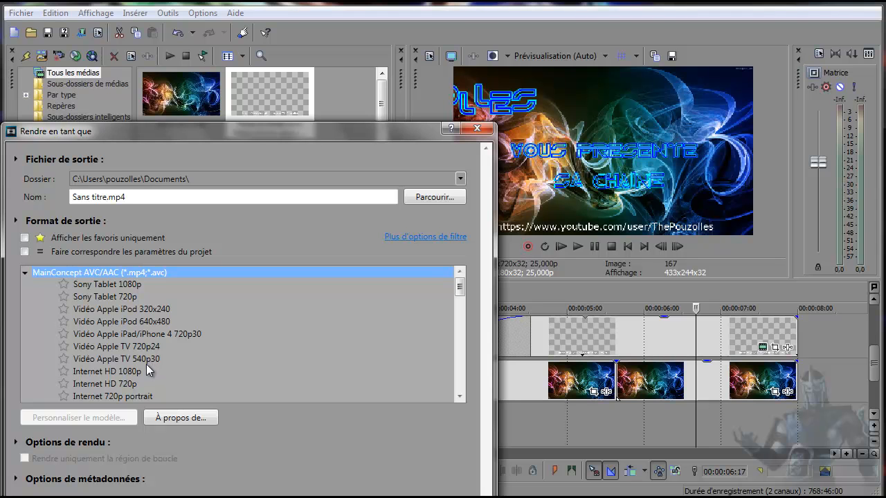
pyautogui.click(27, 273)
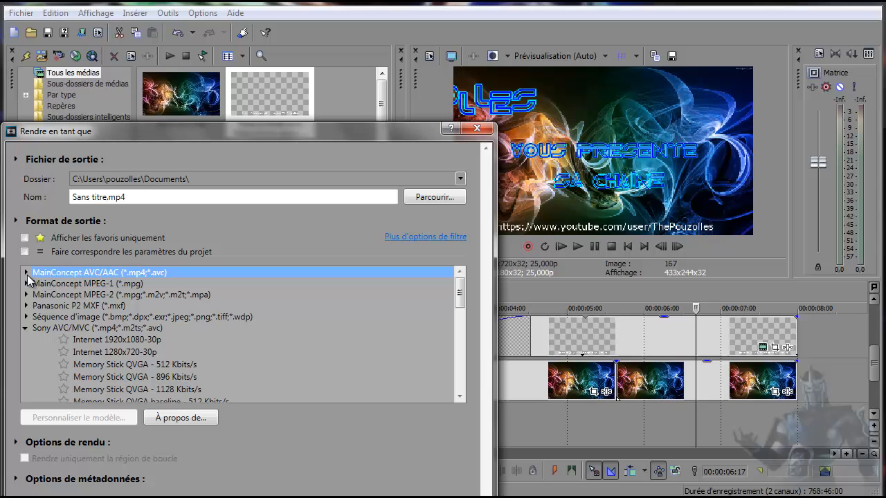
# Render the project with the Internet 1280x720-30p template as tuto intro.mp4, declining to overwrite Sans titre.mp4
pyautogui.click(117, 352)
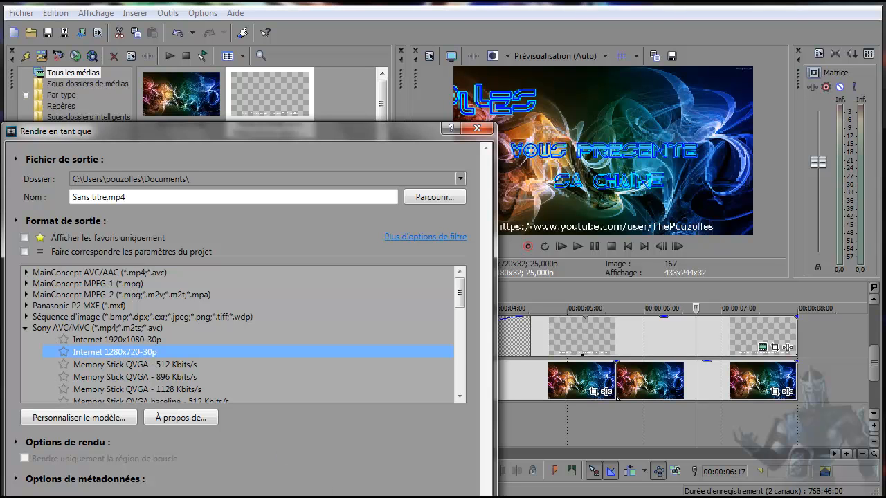
pyautogui.click(373, 497)
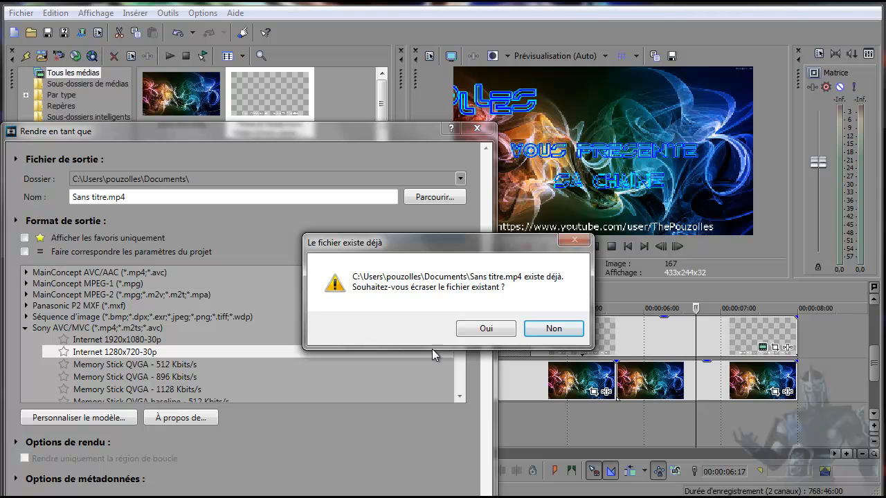
pyautogui.click(554, 328)
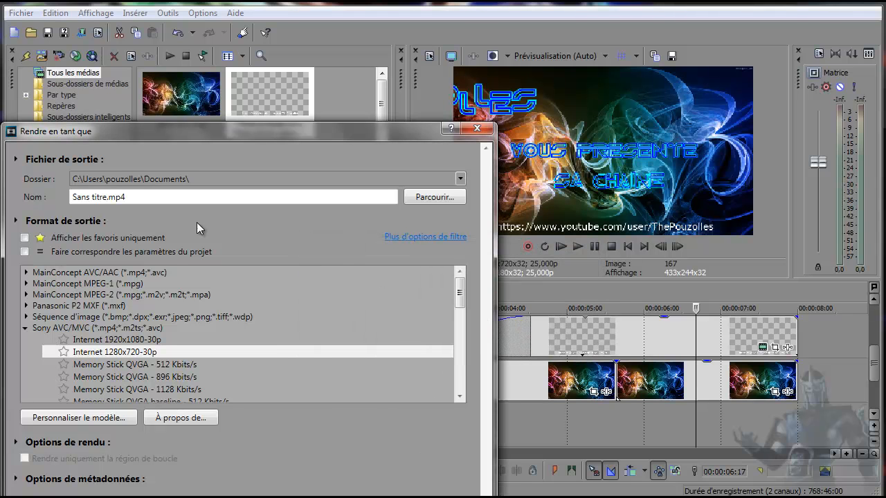
pyautogui.tripleClick(105, 197)
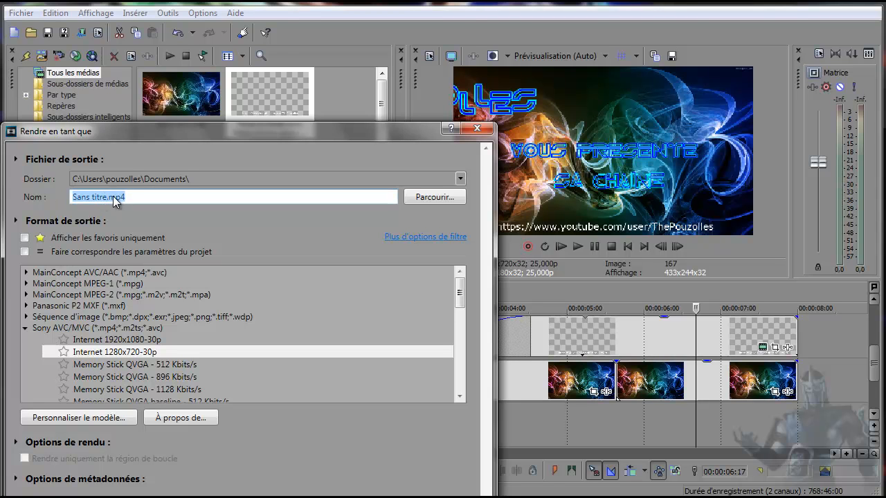
pyautogui.moveTo(106, 196); pyautogui.dragTo(59, 195)
pyautogui.write('tuto ')
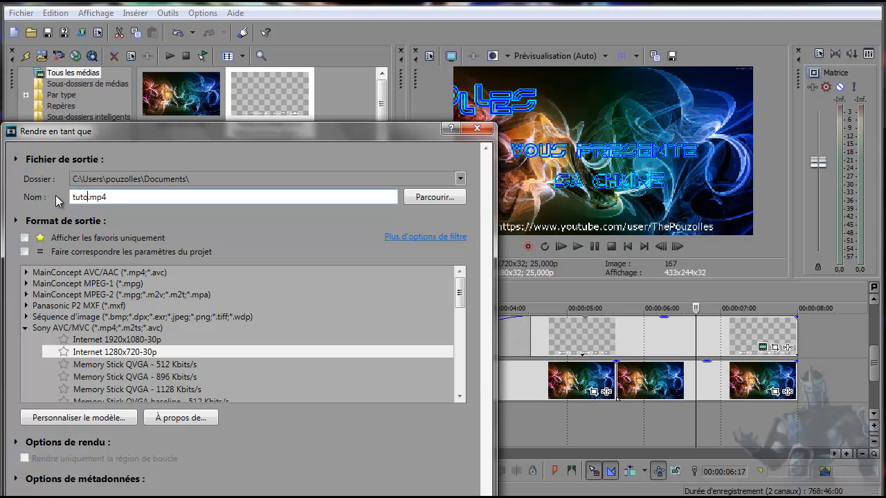
pyautogui.write('intro')
pyautogui.press('Return')
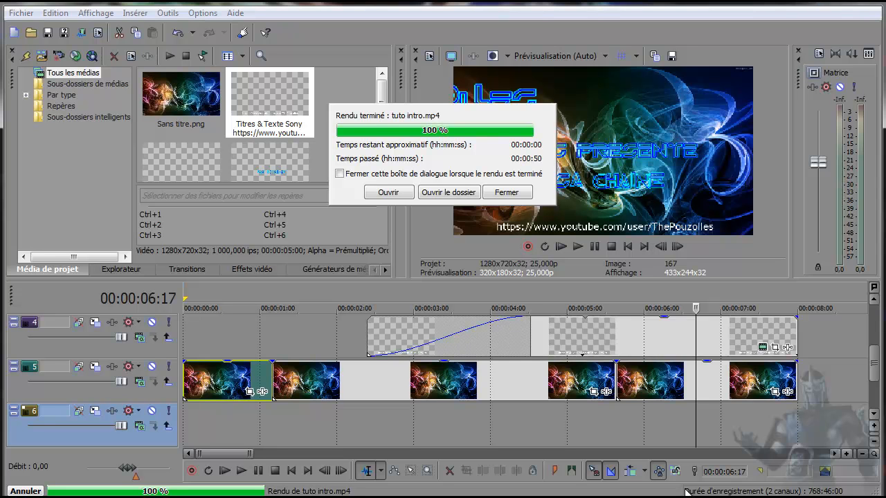
# Open the render's output folder and try to play the tuto intro video in Windows Media Player
pyautogui.click(441, 192)
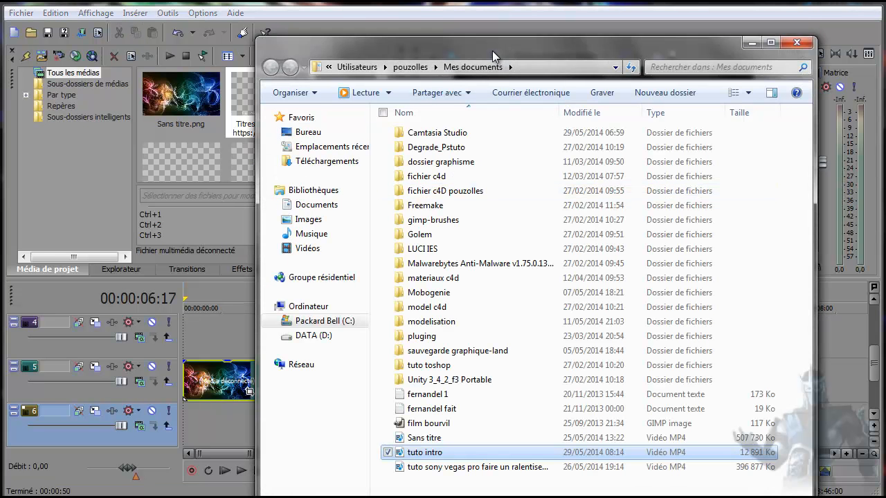
pyautogui.moveTo(492, 50); pyautogui.dragTo(364, 5)
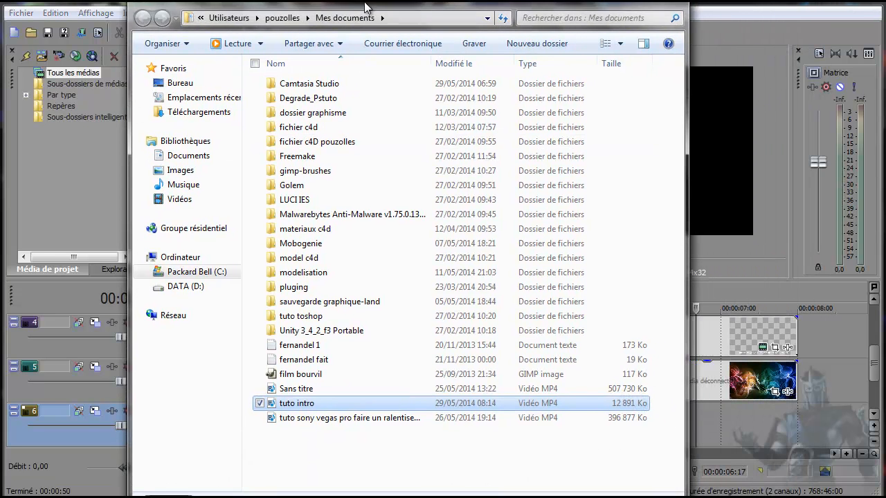
pyautogui.doubleClick(271, 403)
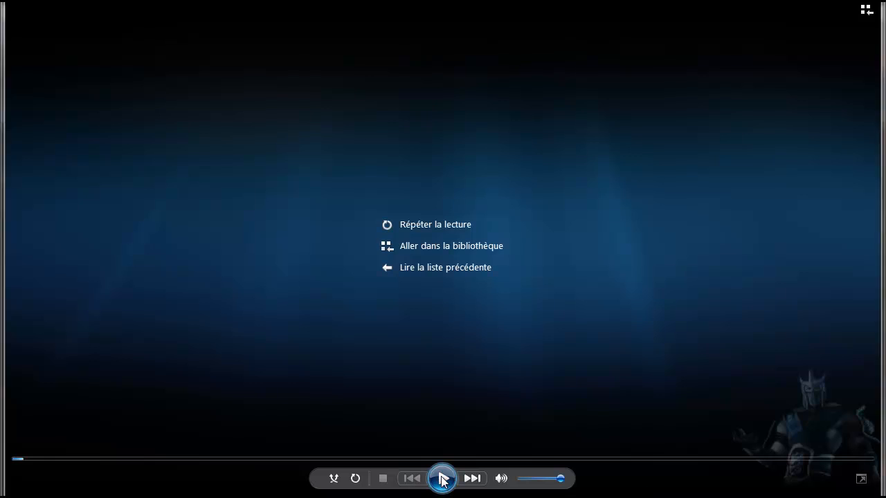
pyautogui.click(443, 479)
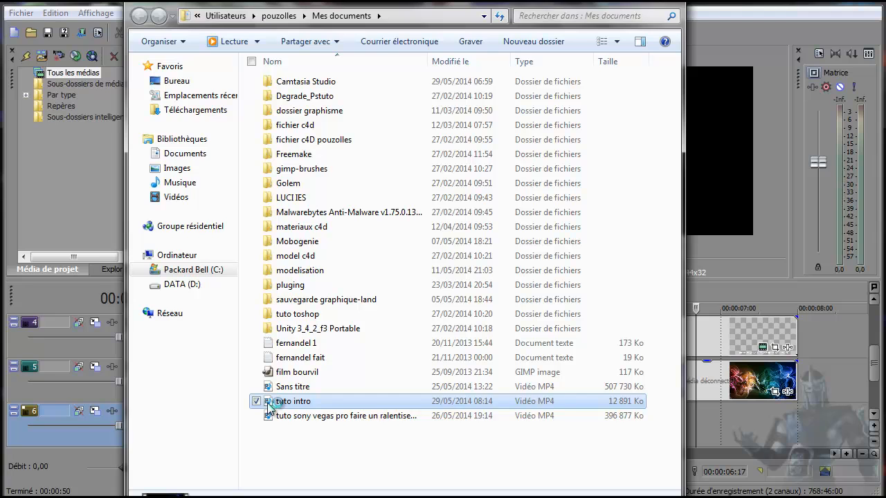
pyautogui.doubleClick(291, 401)
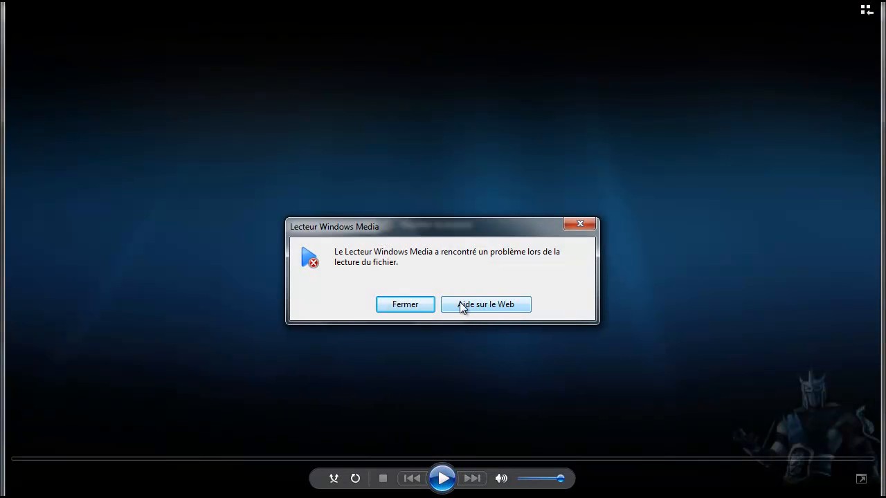
# Dismiss the player error and replay the tuto intro video several times in Windows Media Player to check the render
pyautogui.click(402, 307)
pyautogui.click(441, 479)
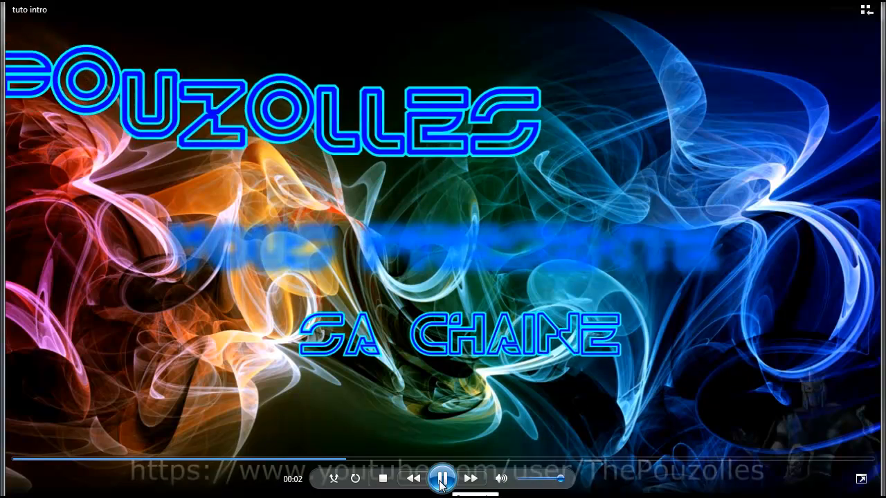
pyautogui.click(441, 481)
pyautogui.click(441, 479)
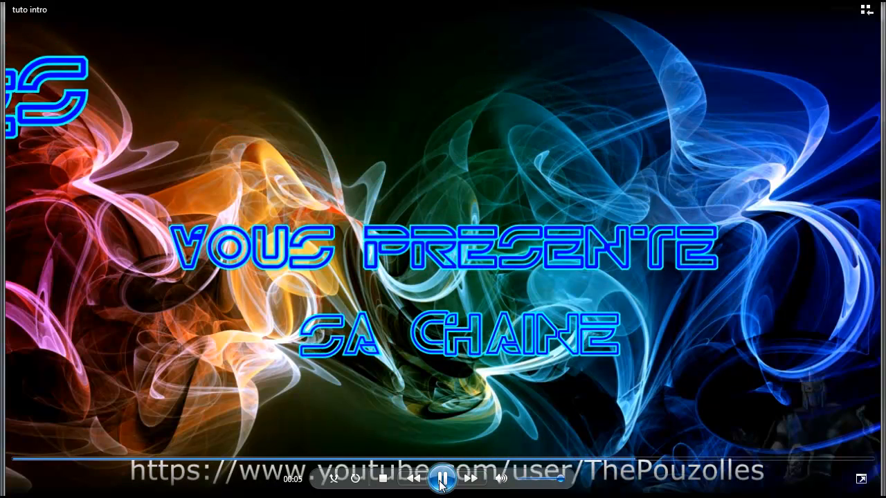
pyautogui.click(442, 479)
pyautogui.click(442, 479)
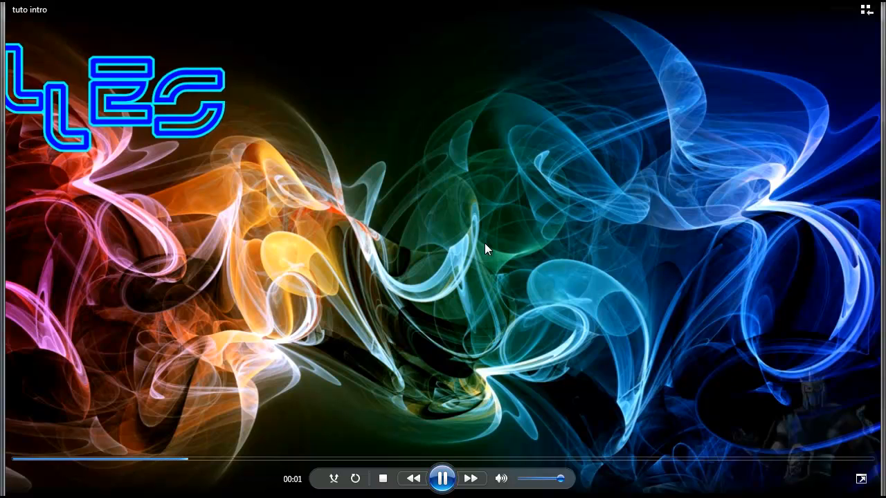
pyautogui.click(443, 480)
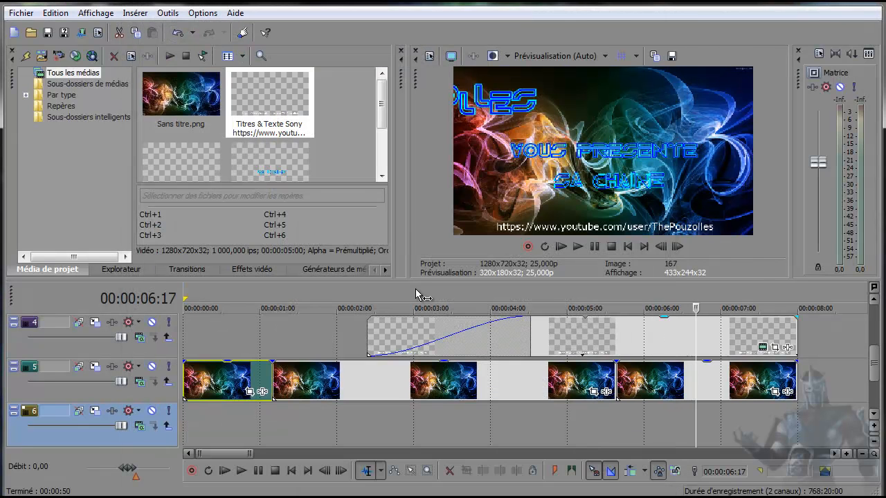
# Try a zoom-in on the first background event with a smaller centred pan/crop frame at 00:00:00:12, and preview it from the start
pyautogui.click(222, 389)
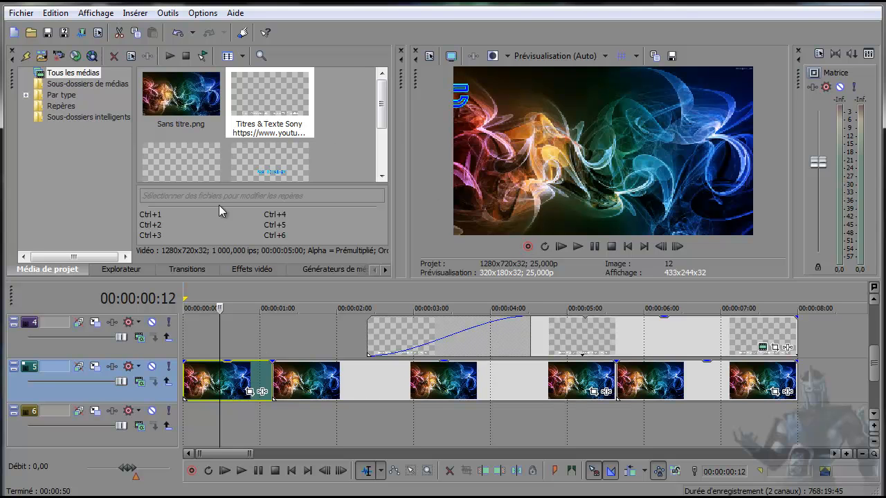
pyautogui.click(250, 393)
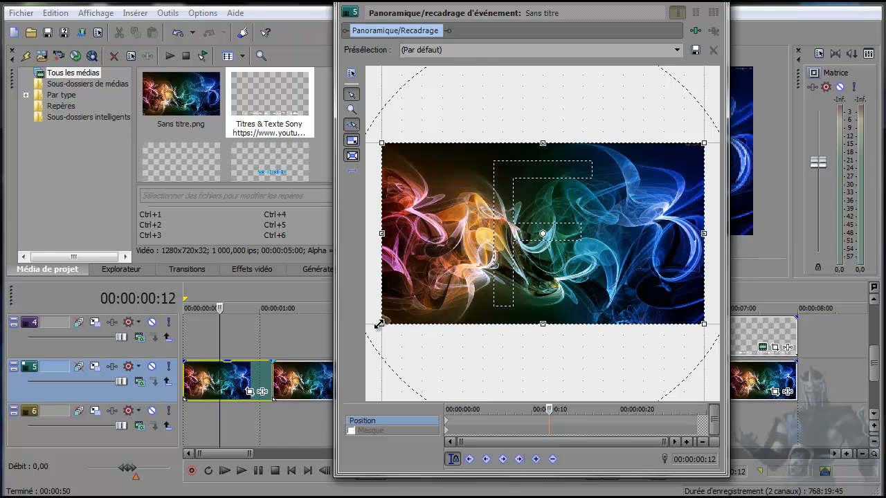
pyautogui.moveTo(382, 323); pyautogui.dragTo(428, 293)
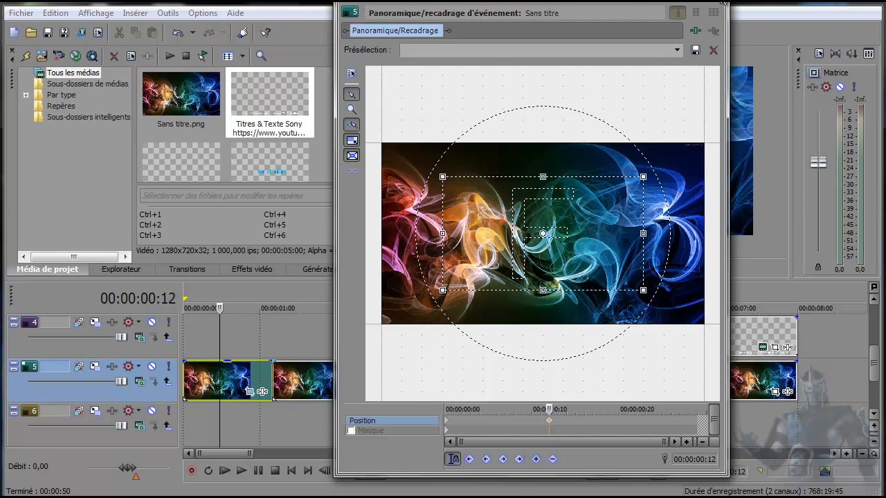
pyautogui.click(722, 3)
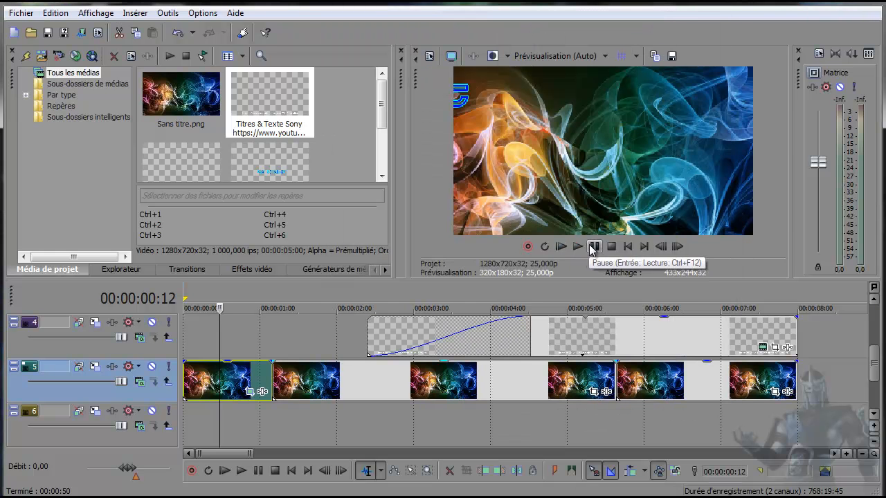
pyautogui.click(628, 248)
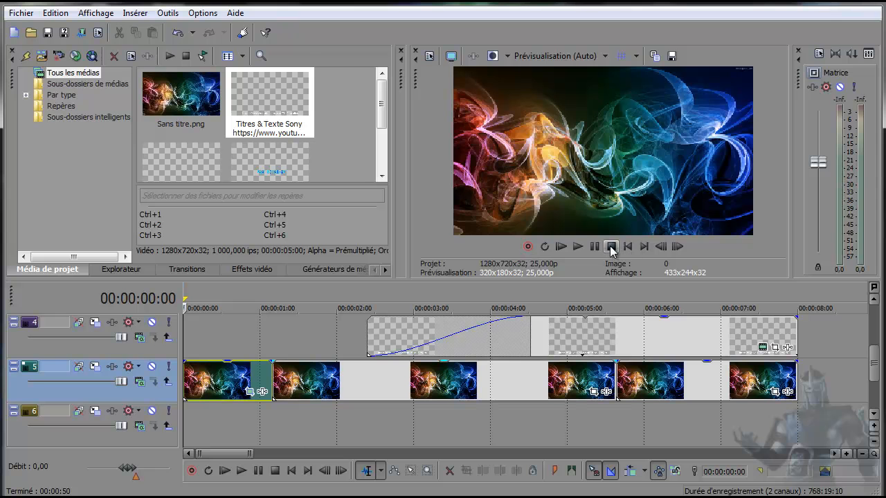
pyautogui.click(578, 247)
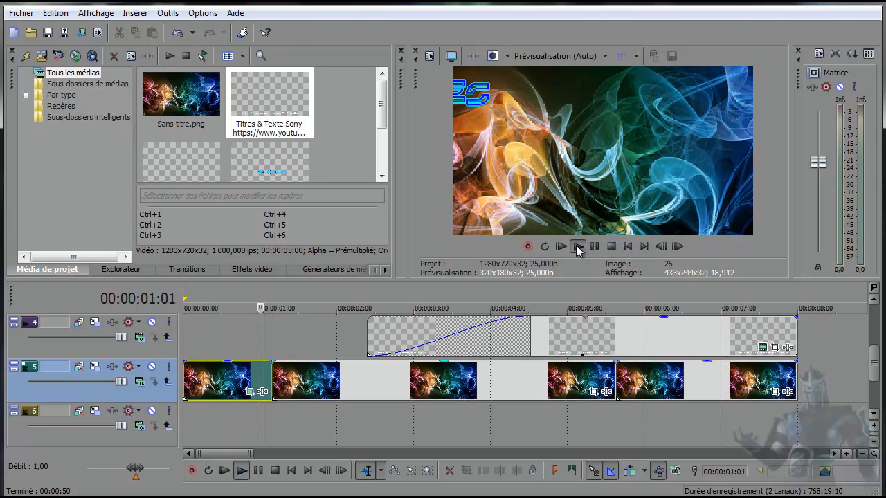
pyautogui.click(612, 246)
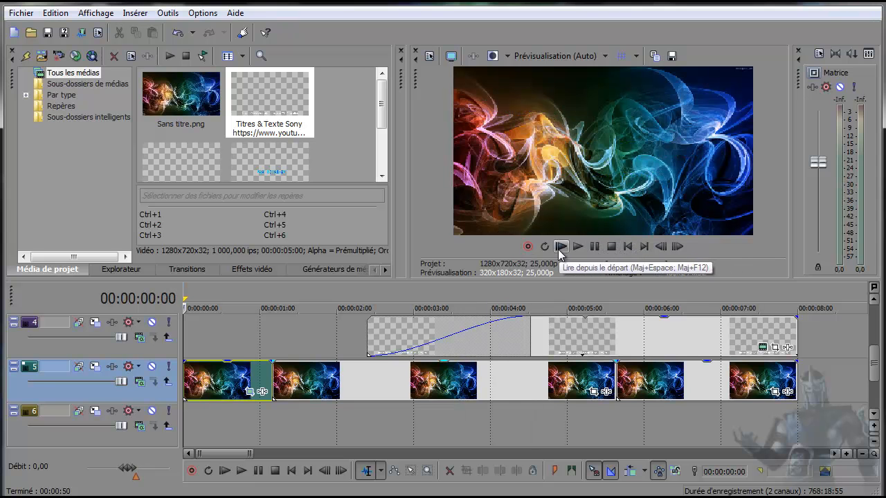
# Check the first background event's pan/crop keyframes and undo the last position keyframe change
pyautogui.click(250, 393)
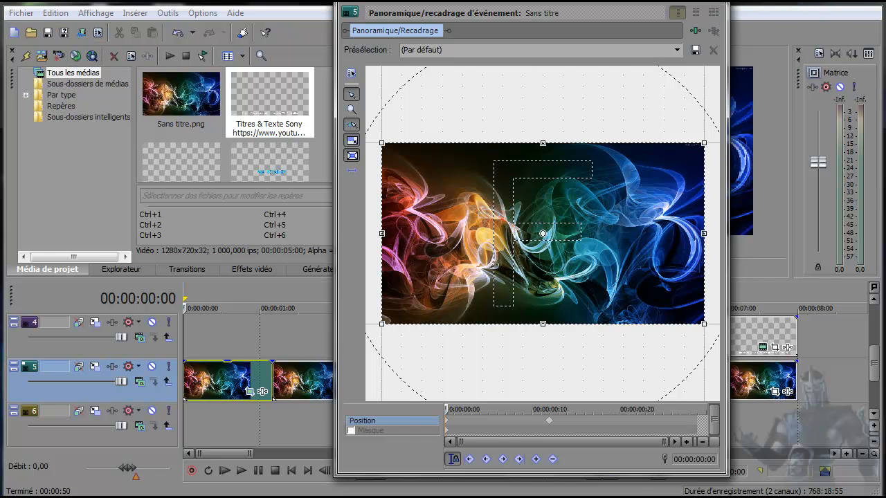
pyautogui.click(714, 1)
pyautogui.click(58, 14)
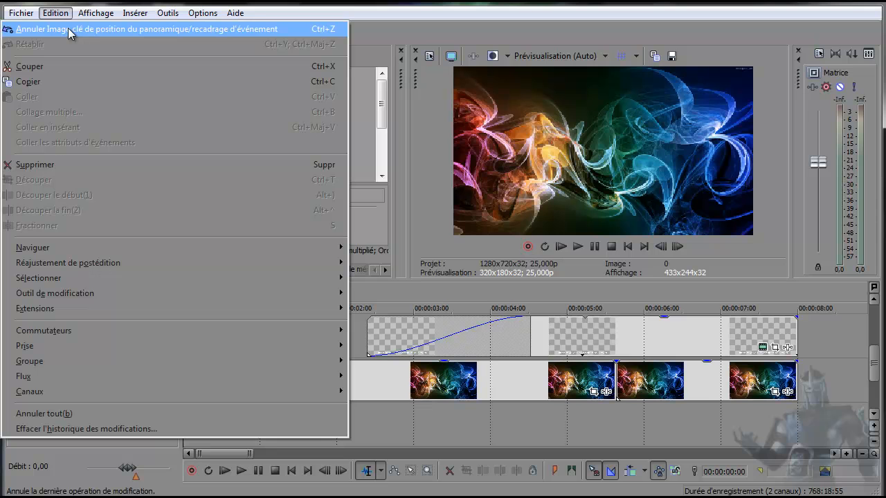
pyautogui.click(68, 28)
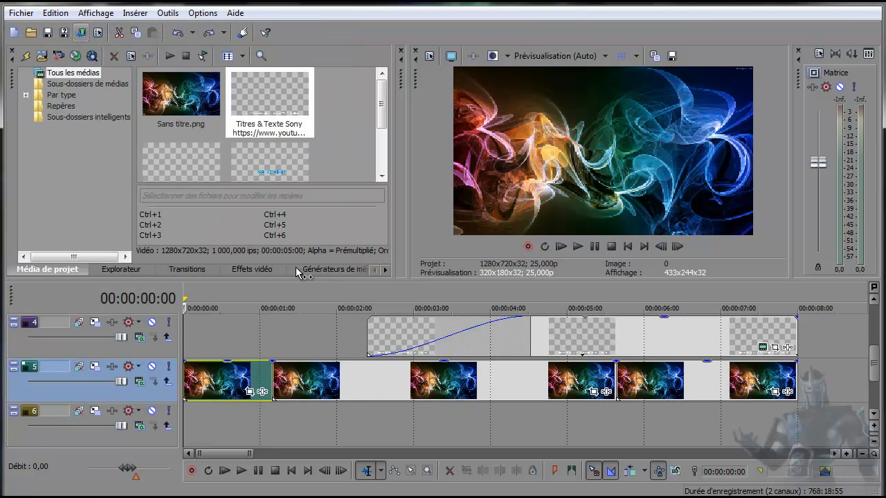
# Zoom in on the first background event with a pan/crop frame shrunk to about half size at 00:00:01:04, and preview from the start
pyautogui.click(250, 392)
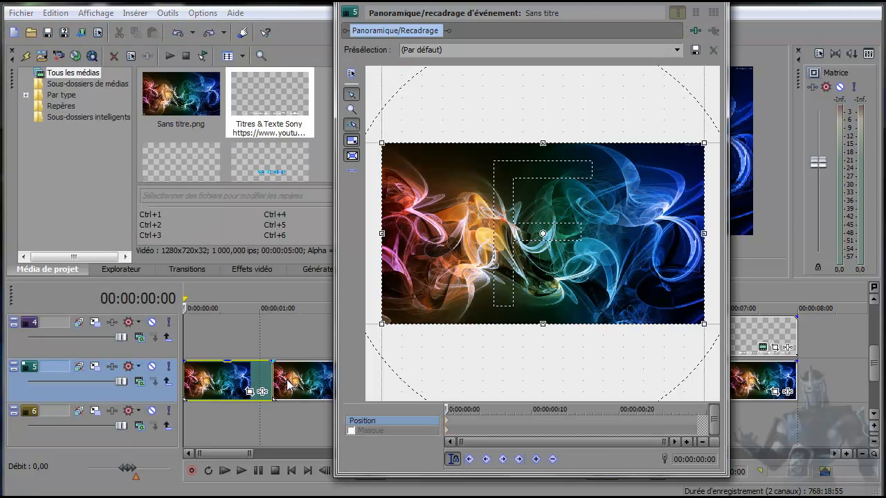
pyautogui.click(697, 428)
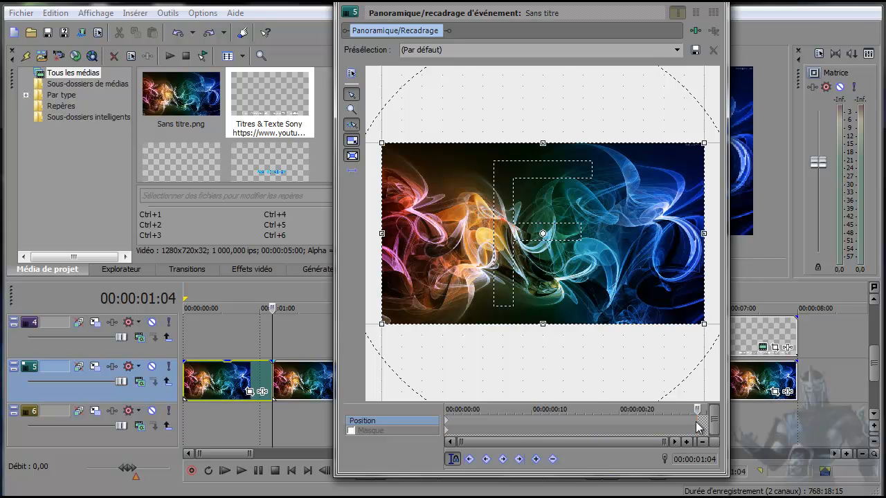
pyautogui.moveTo(384, 323); pyautogui.dragTo(451, 284)
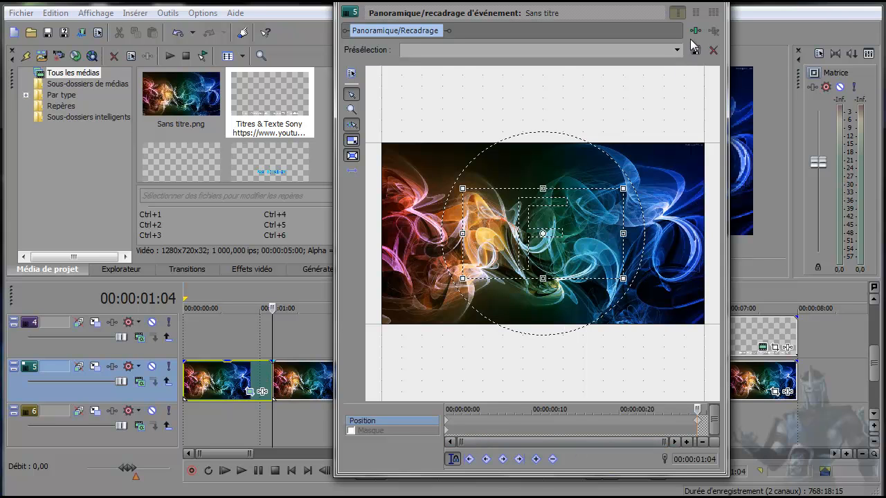
pyautogui.click(714, 30)
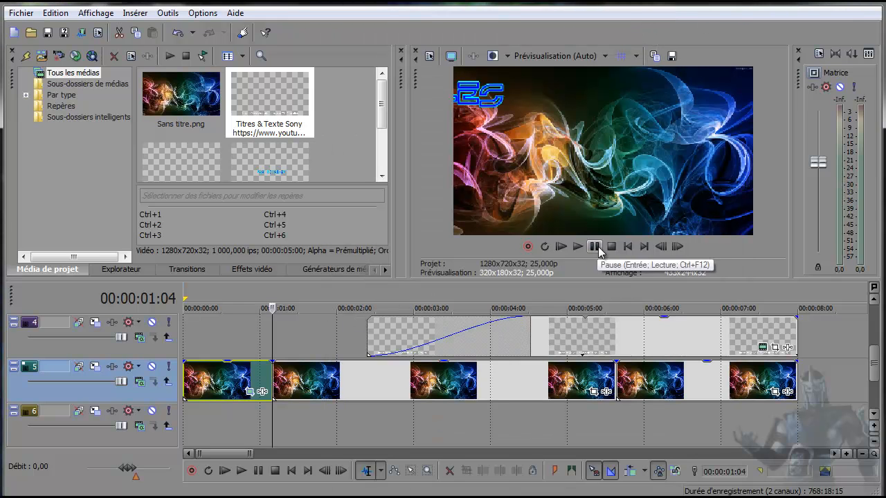
pyautogui.click(628, 246)
pyautogui.click(576, 247)
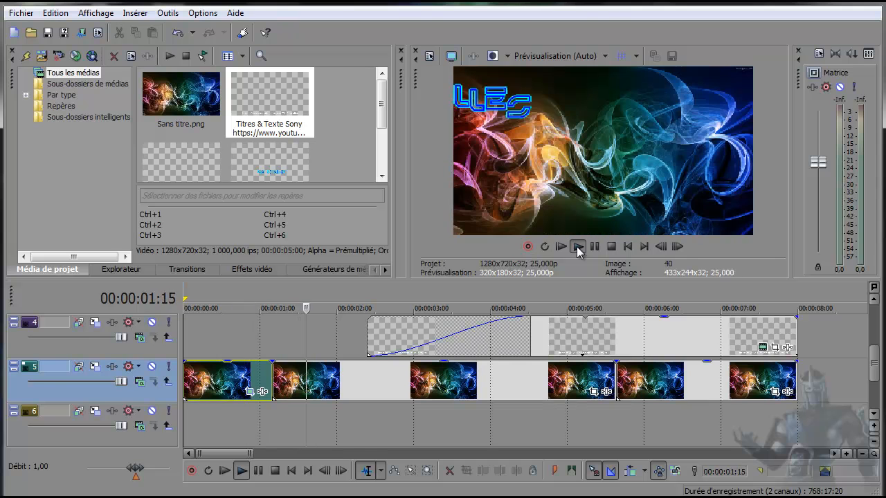
pyautogui.click(611, 248)
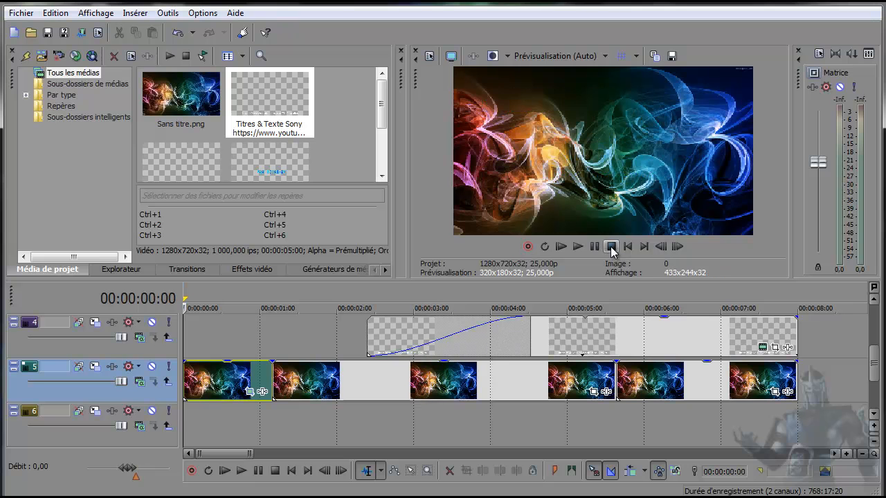
# Shift the second background event 3 frames later on track 5 and apply the Portails transition's Mondrian preset to its start
pyautogui.click(294, 390)
pyautogui.moveTo(300, 390)
pyautogui.mouseDown()
pyautogui.moveTo(317, 389)
pyautogui.moveTo(306, 390)
pyautogui.mouseUp()
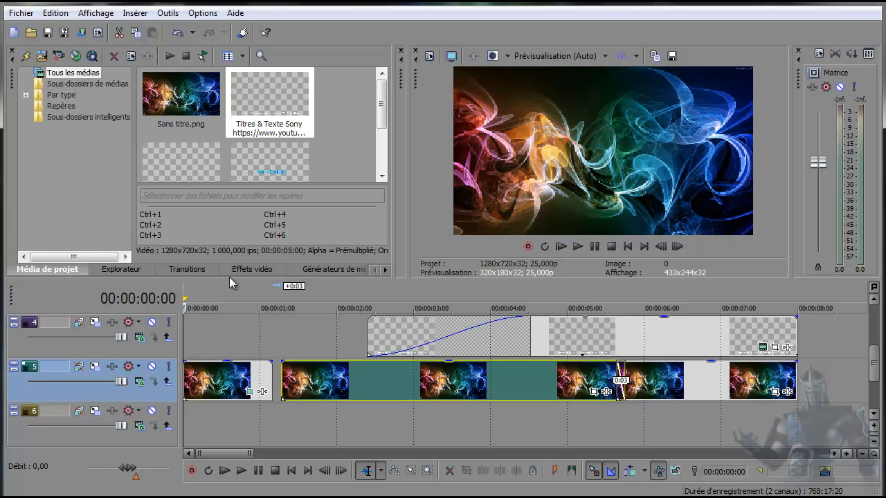
pyautogui.click(177, 274)
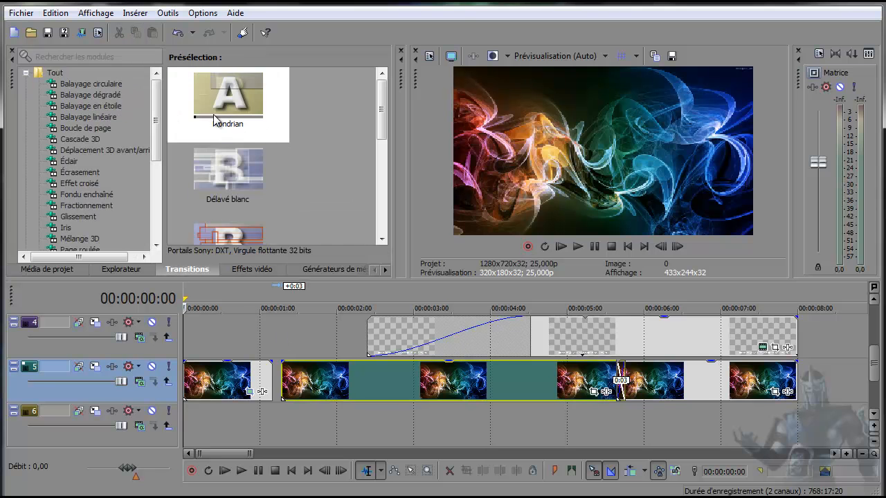
pyautogui.moveTo(225, 95); pyautogui.dragTo(283, 403)
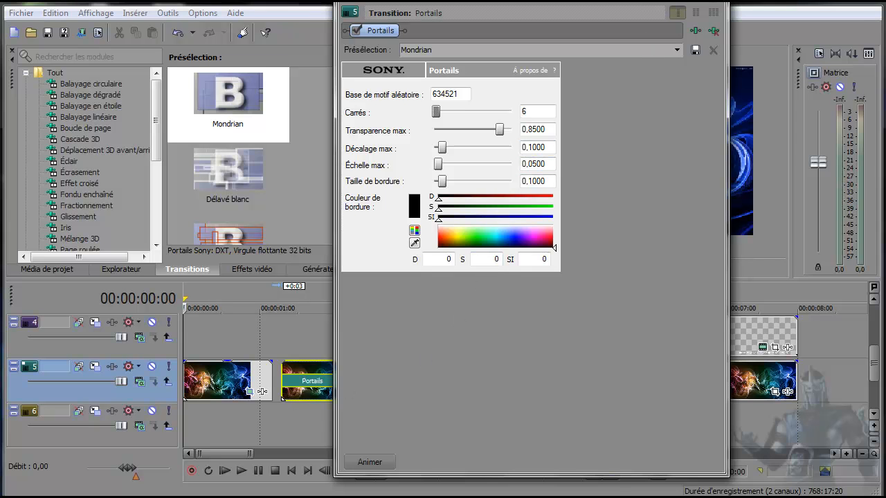
pyautogui.click(721, 0)
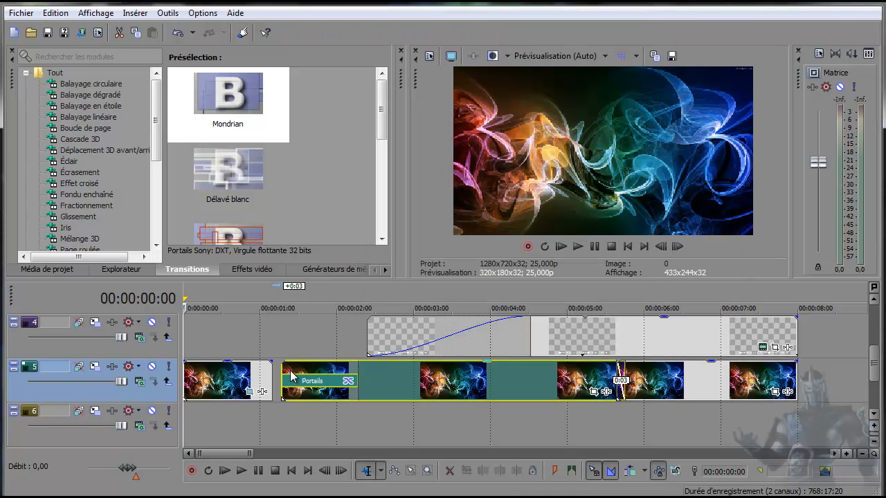
# Move the second background event 9 frames earlier so it overlaps the first by 6 frames, and preview the transition
pyautogui.moveTo(285, 376); pyautogui.dragTo(263, 378)
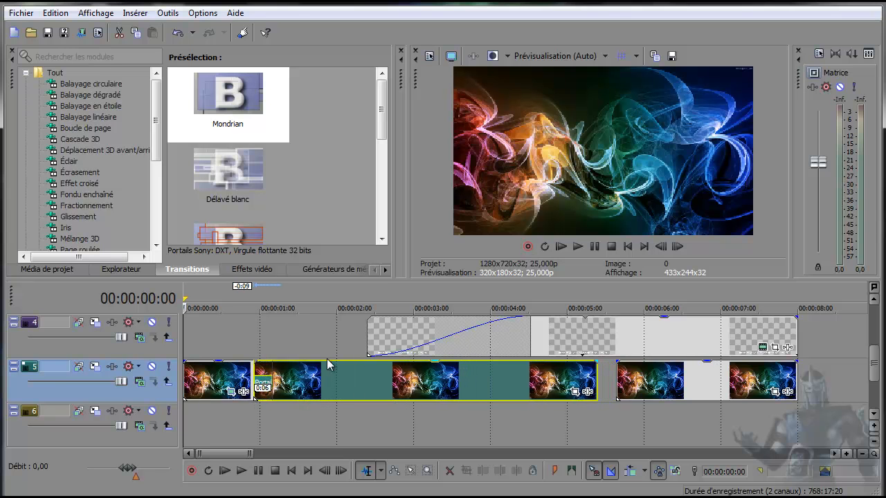
pyautogui.click(577, 248)
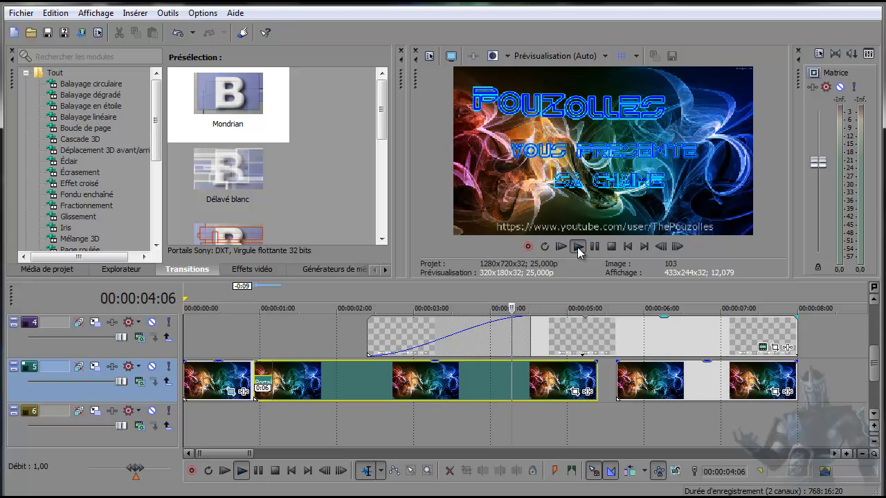
pyautogui.click(577, 247)
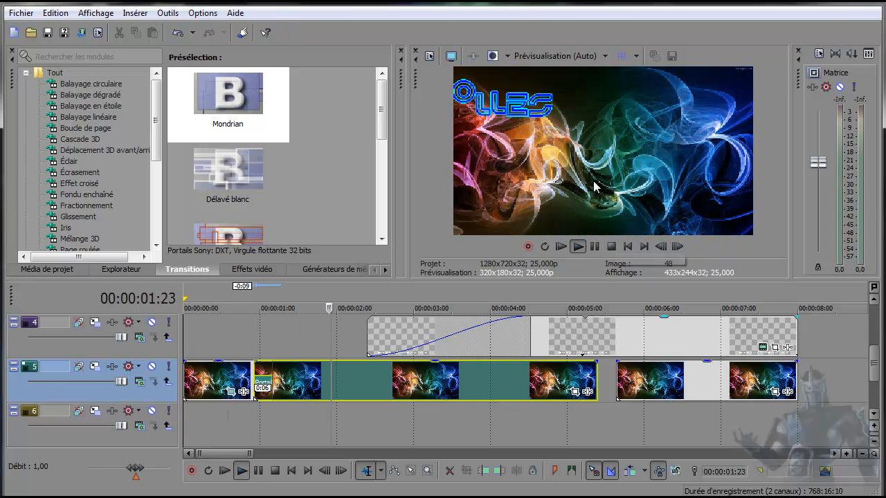
pyautogui.press('space')
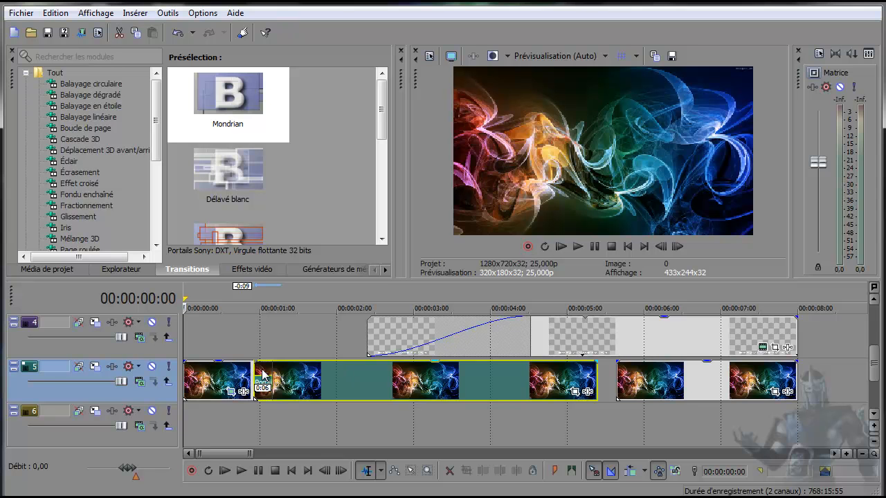
# Move the second background event another 6 frames earlier to widen the overlap to 12 frames, and play the transition
pyautogui.moveTo(255, 374); pyautogui.dragTo(243, 375)
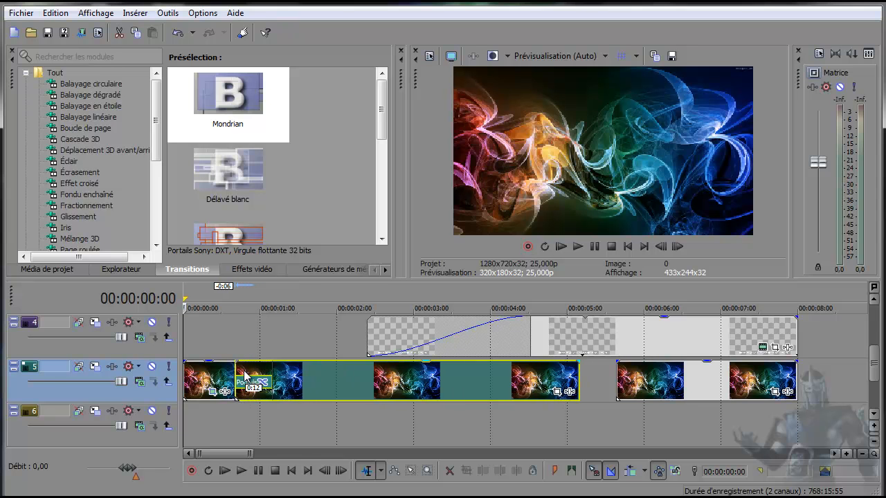
pyautogui.click(580, 247)
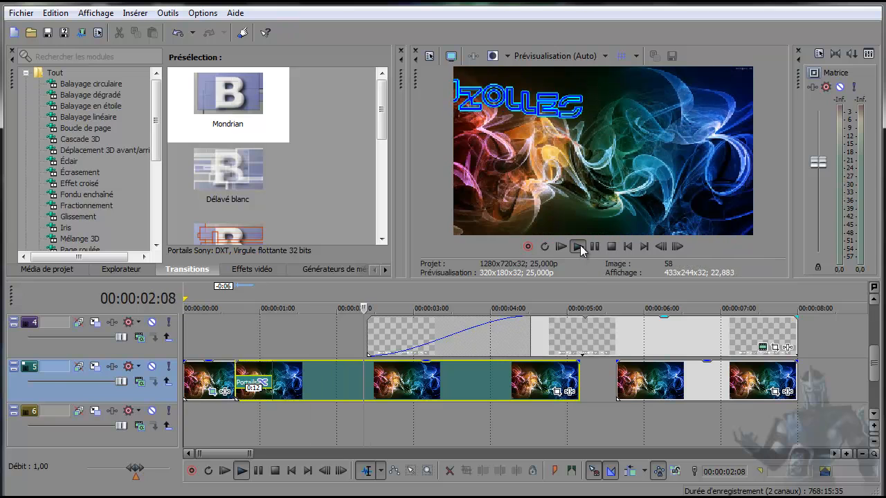
pyautogui.click(580, 247)
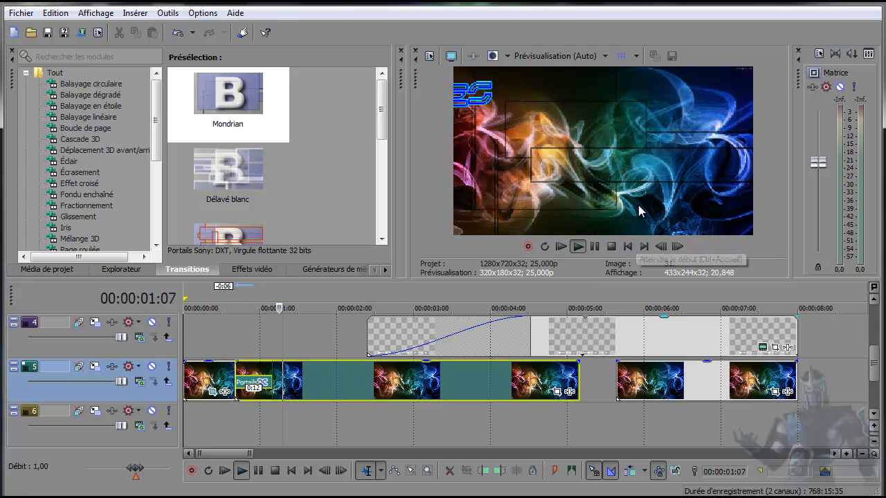
pyautogui.click(610, 247)
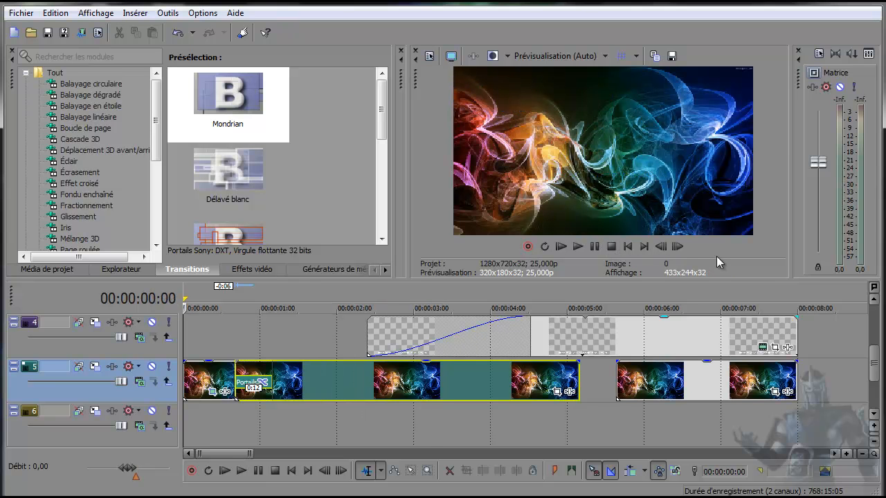